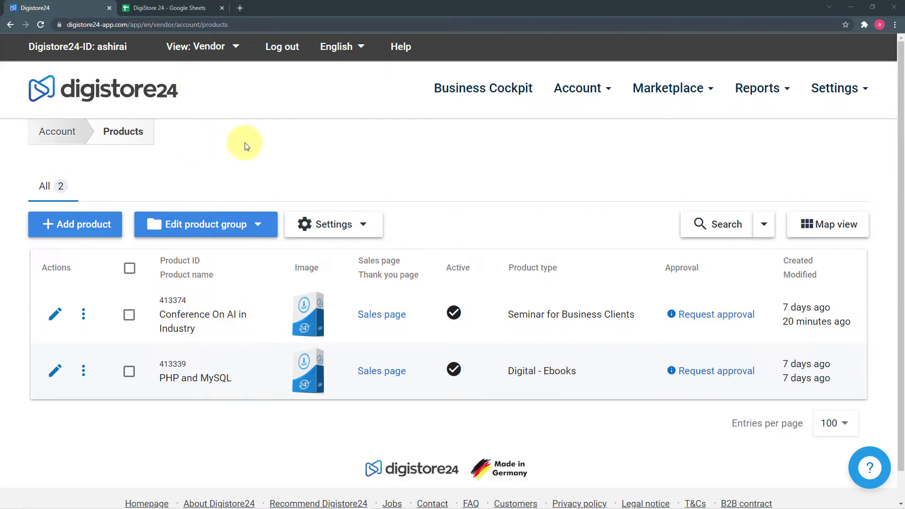
left_click(149, 8)
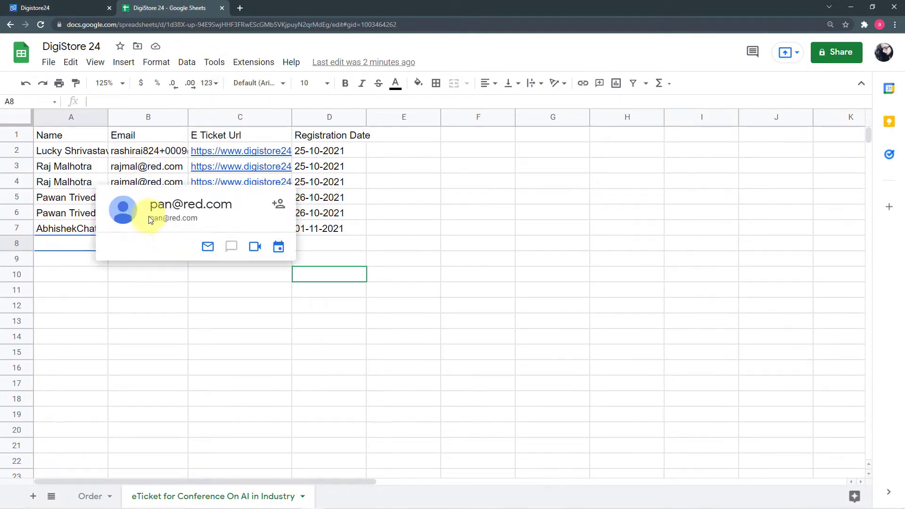
mouse_move(254, 169)
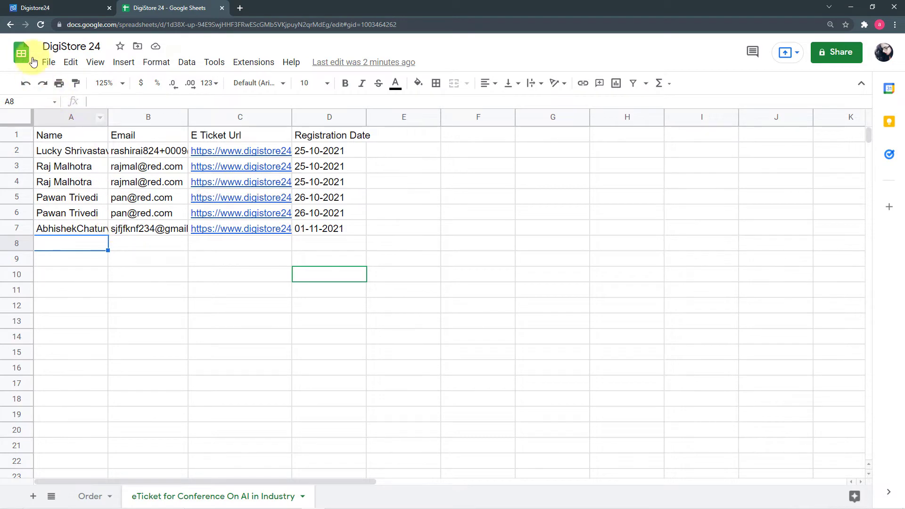
left_click(66, 10)
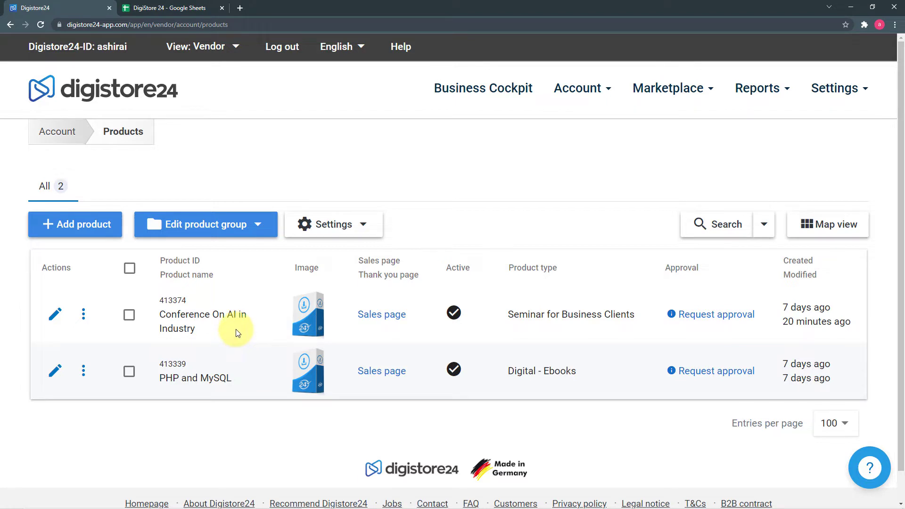
left_click(173, 8)
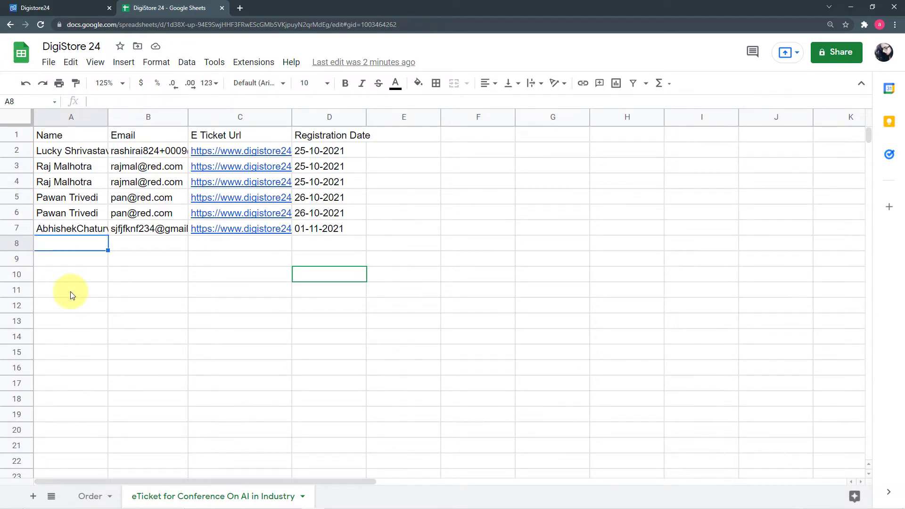
left_click(42, 16)
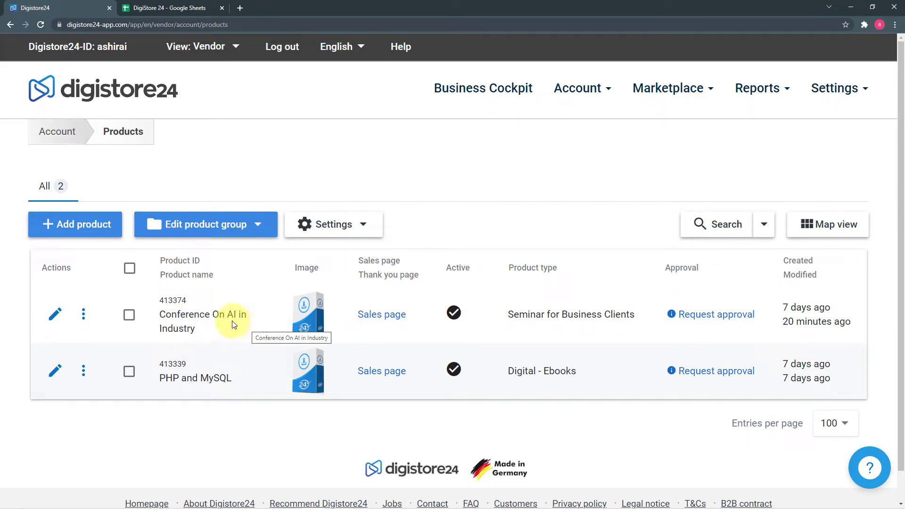
left_click(172, 7)
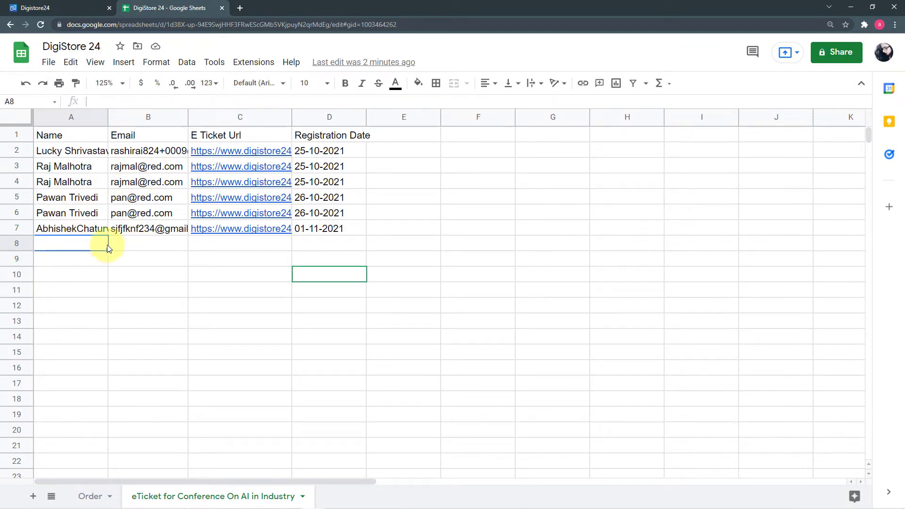
left_click(69, 8)
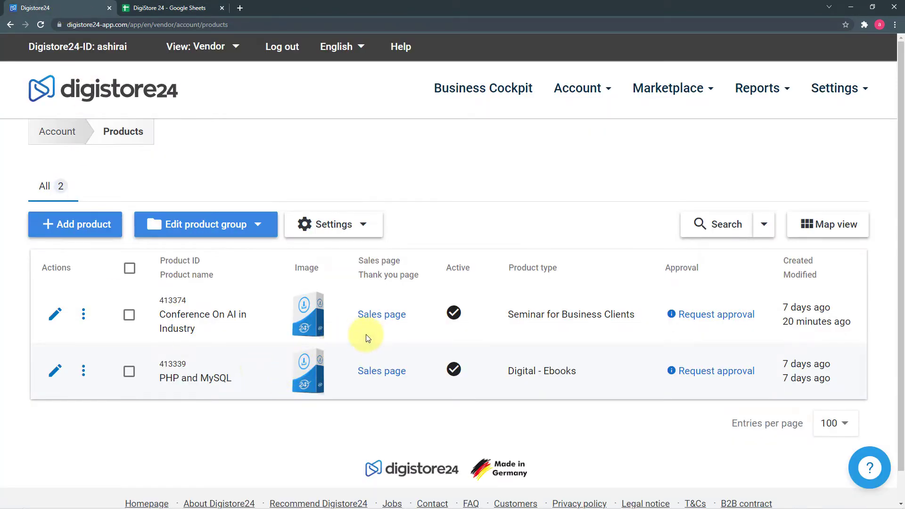
- Start a test purchase of the Conference On AI in Industry product from its actions menu
left_click(129, 314)
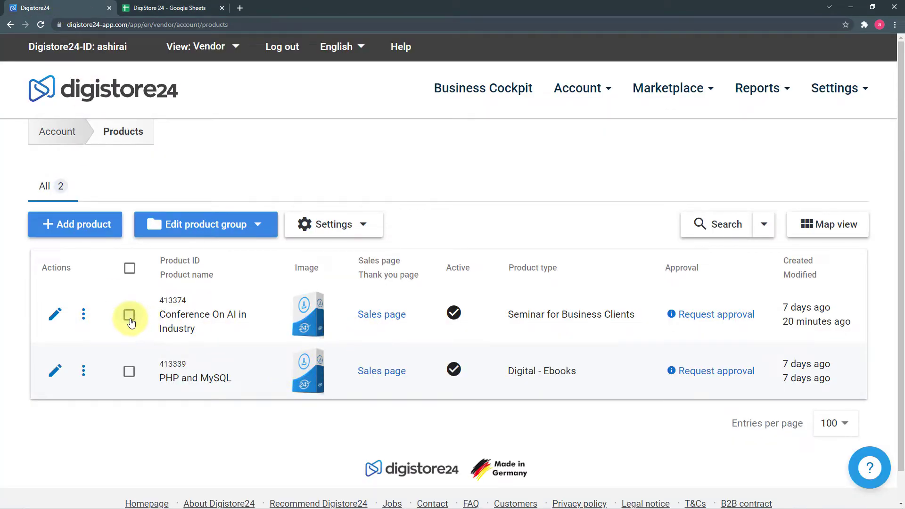
left_click(84, 317)
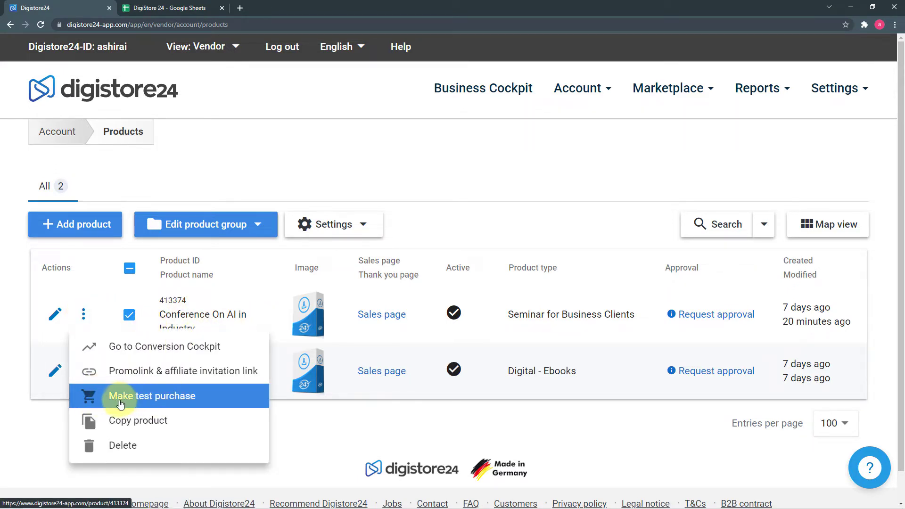
left_click(162, 401)
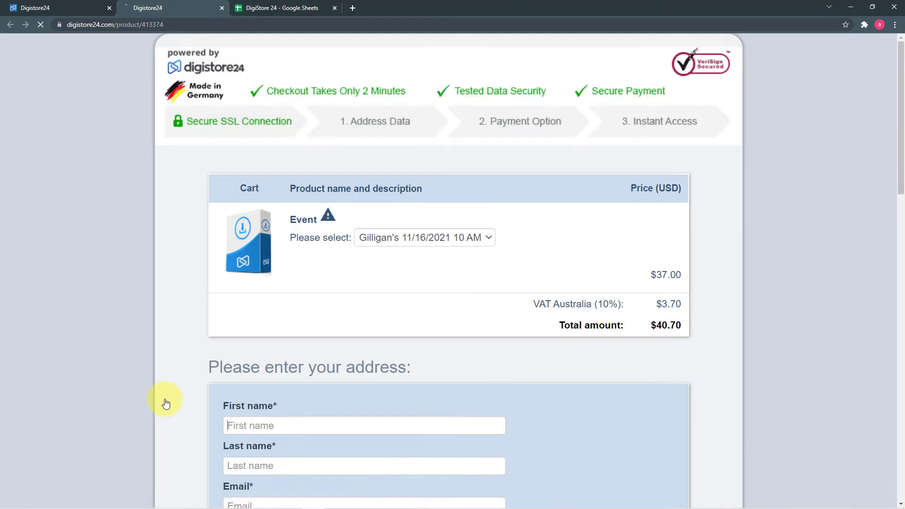
- Enter the buyer's first name, last name and e-mail address in the checkout address form
scroll(129, 309, "down", 4)
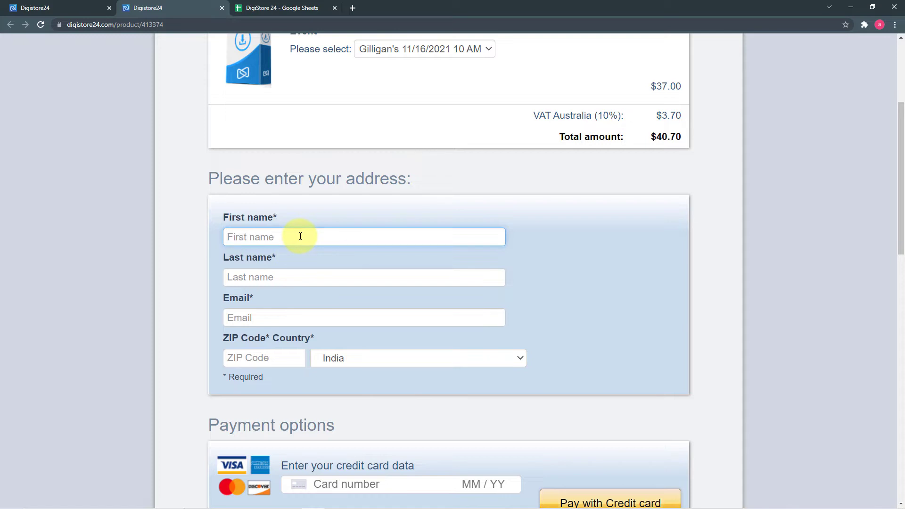
scroll(300, 236, "down", 1)
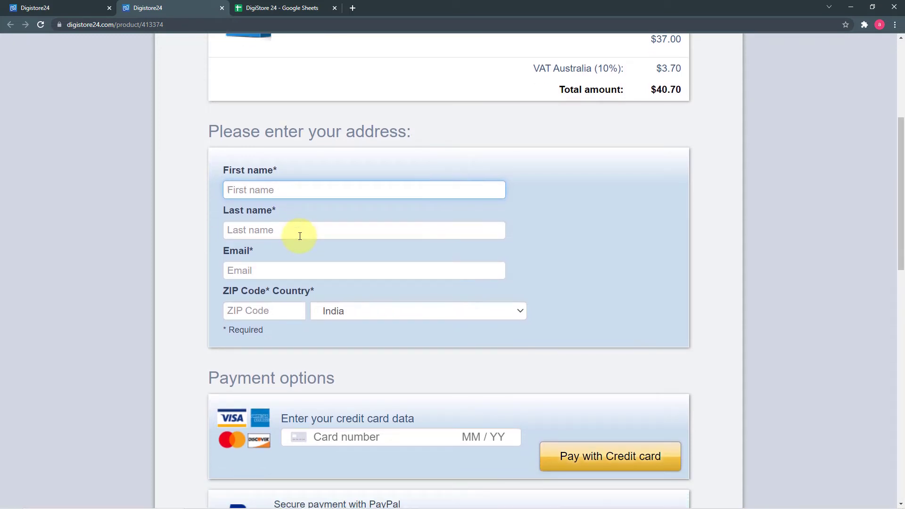
left_click(299, 236)
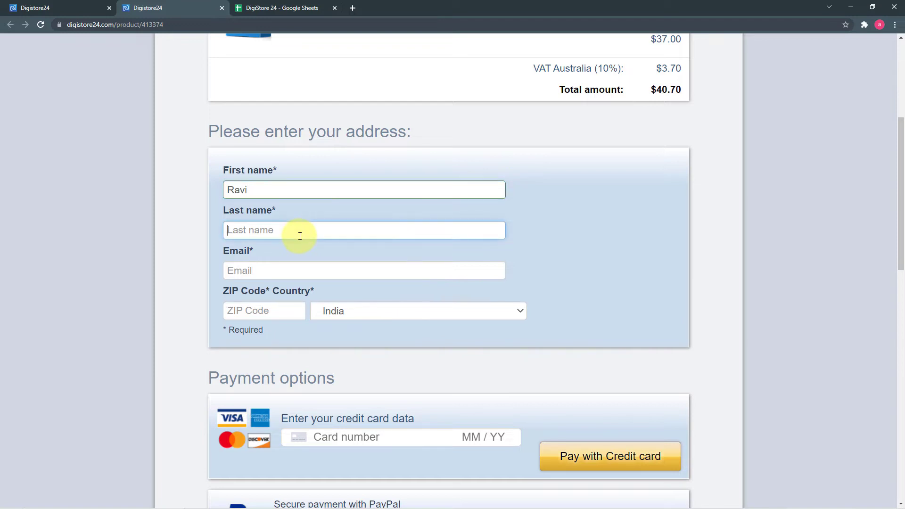
left_click(286, 271)
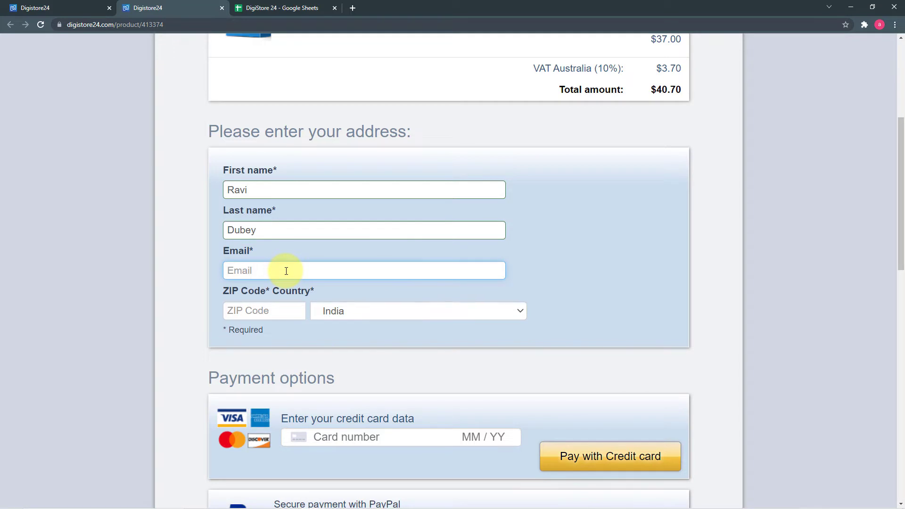
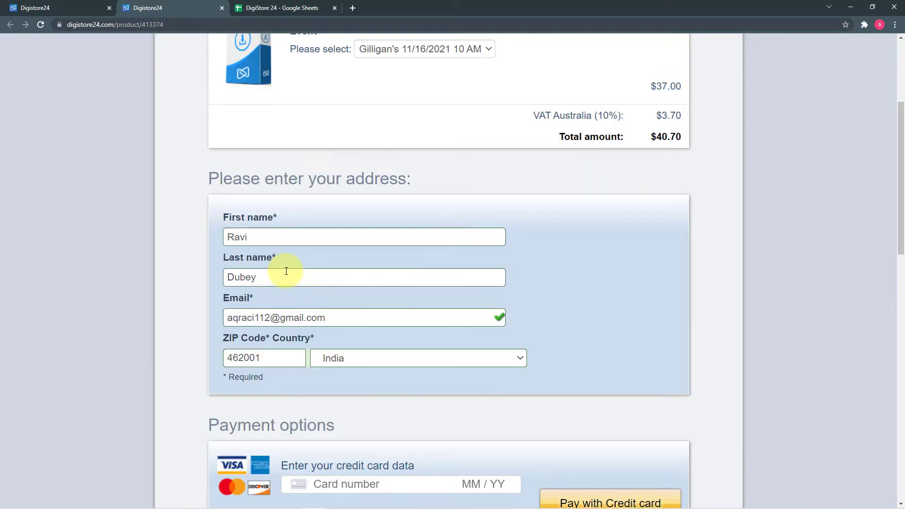
scroll(286, 271, "down", 7)
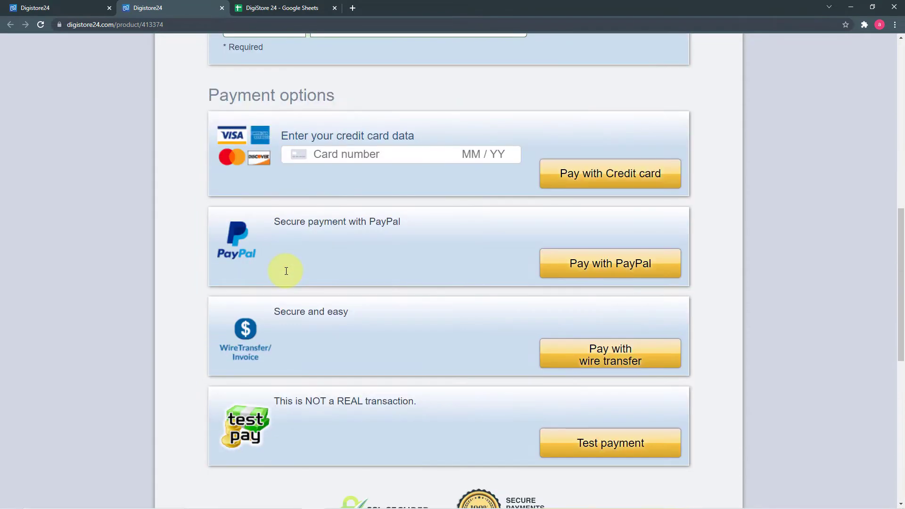
scroll(286, 271, "down", 2)
- Complete the $40.70 order with a test payment and submit the prefilled e-ticket form
left_click(602, 346)
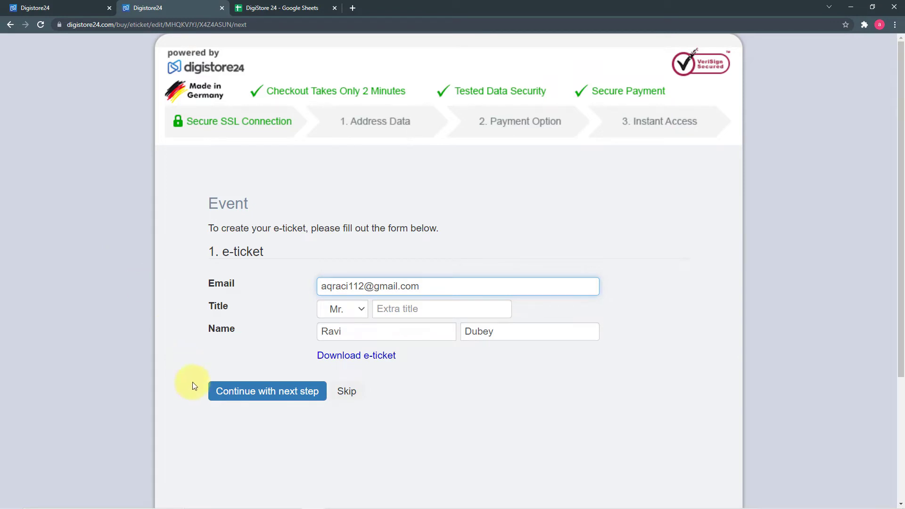
left_click(302, 395)
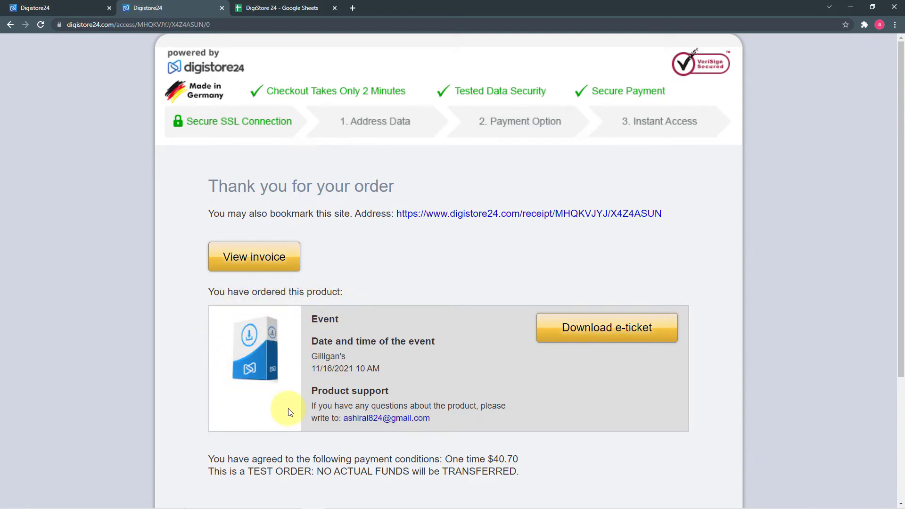
- Open and review the buyer's e-ticket PDF, then switch to the Google Sheets registrations sheet
left_click(595, 339)
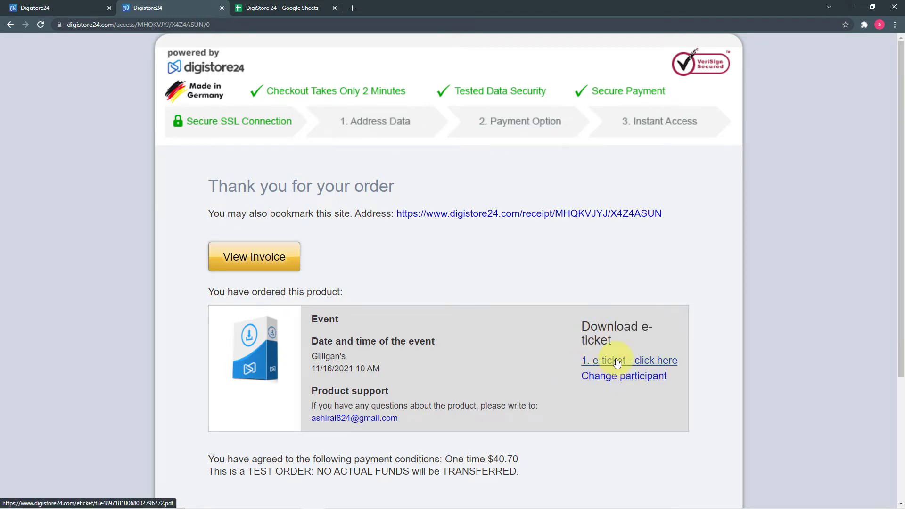
left_click(649, 361)
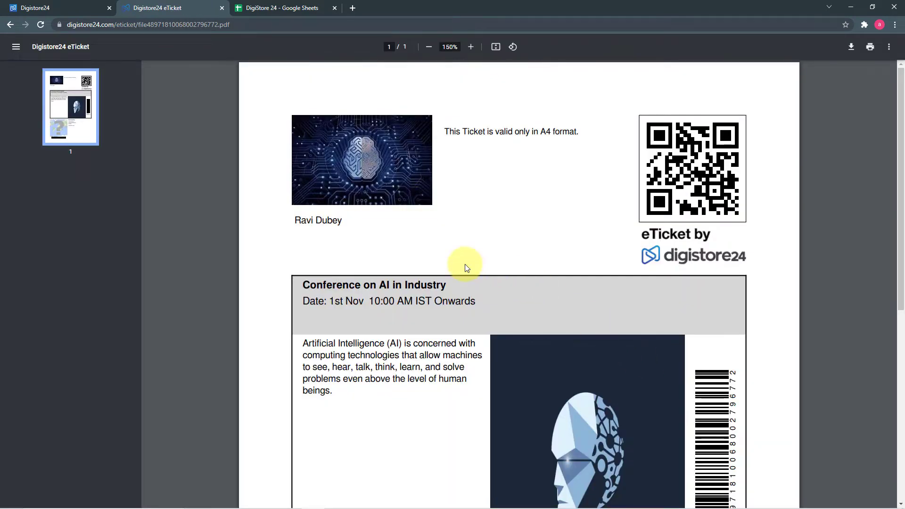
scroll(445, 255, "down", 3)
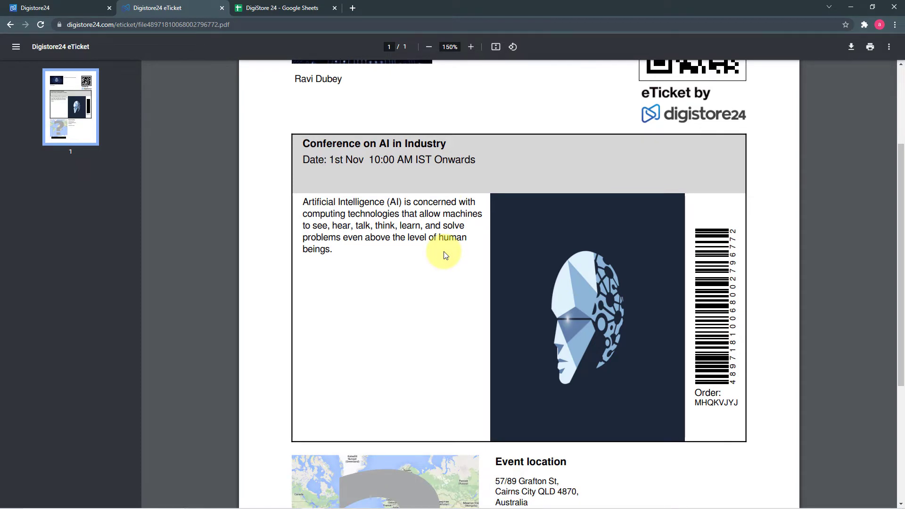
scroll(445, 255, "down", 3)
scroll(445, 254, "down", 2)
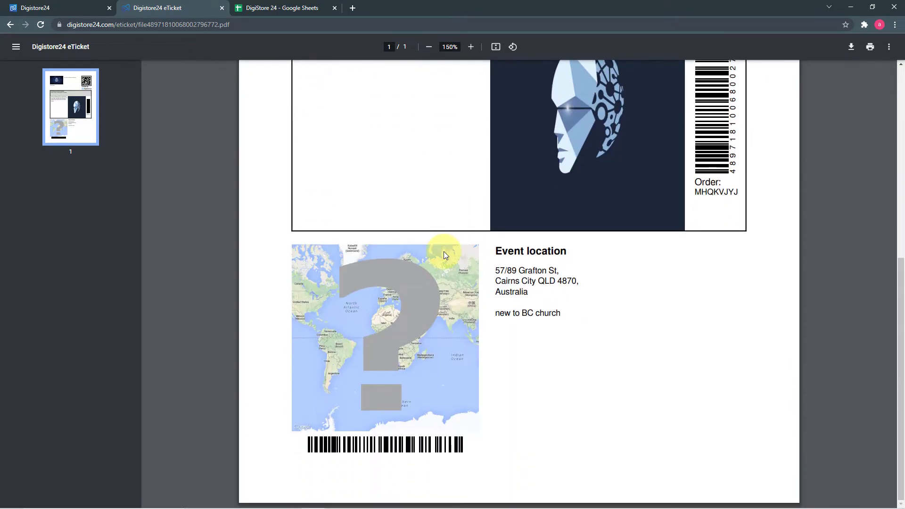
scroll(445, 255, "up", 5)
scroll(443, 251, "up", 3)
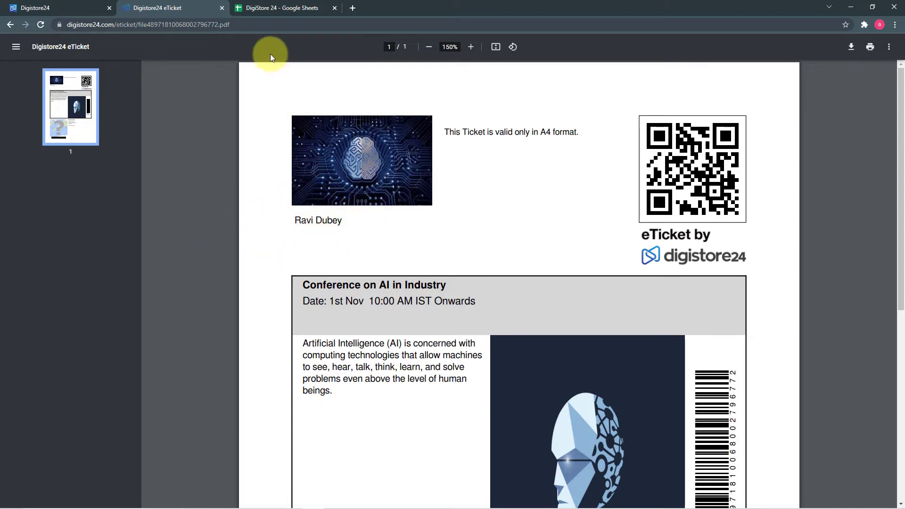
left_click(282, 14)
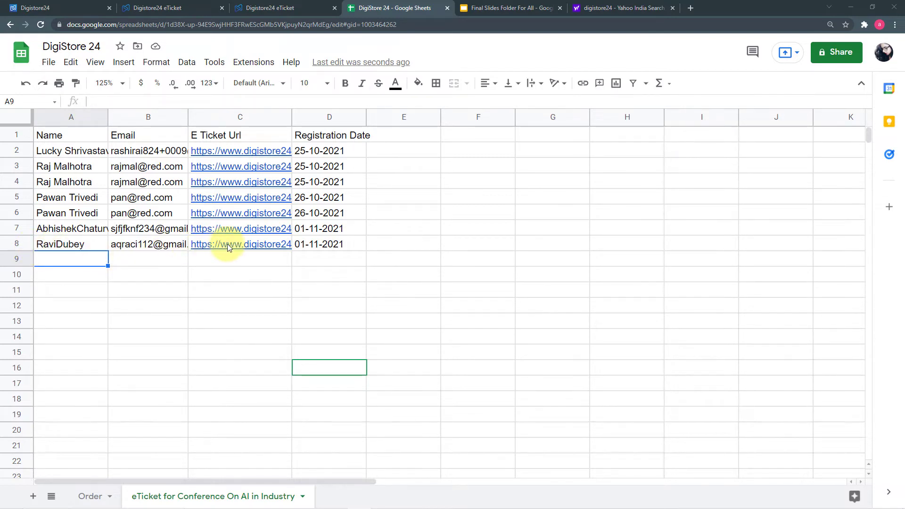
mouse_move(233, 245)
left_click(156, 10)
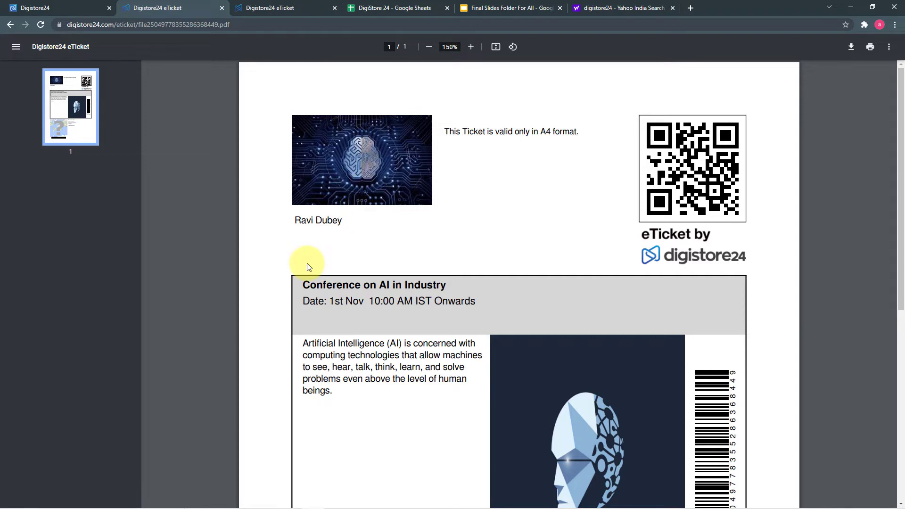
left_click(376, 12)
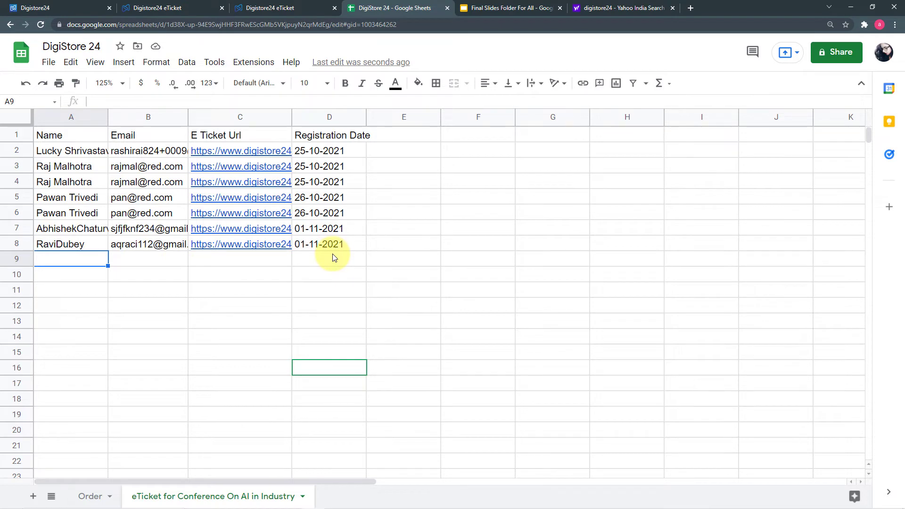
left_click(84, 10)
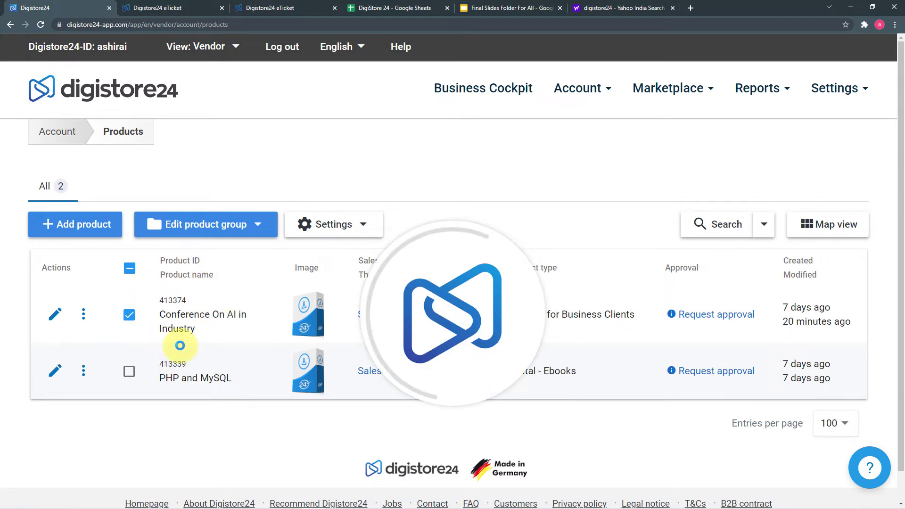
left_click(171, 10)
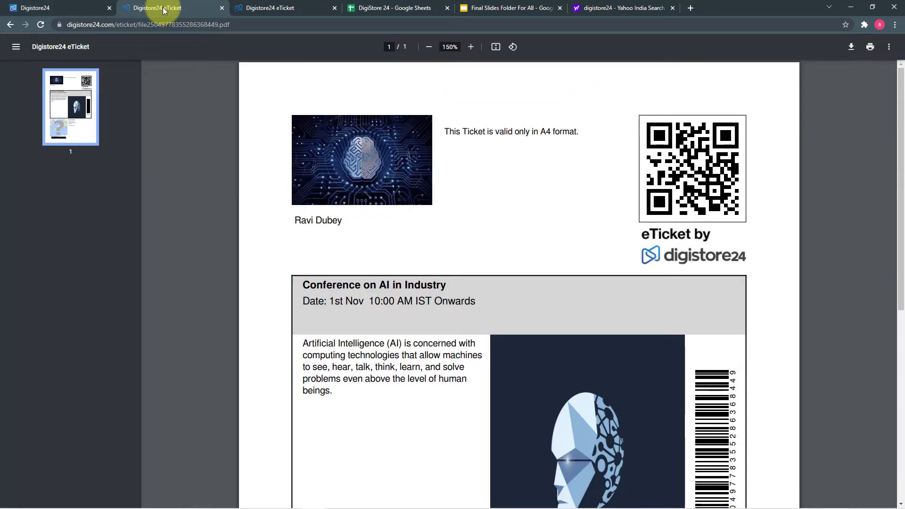
left_click(293, 11)
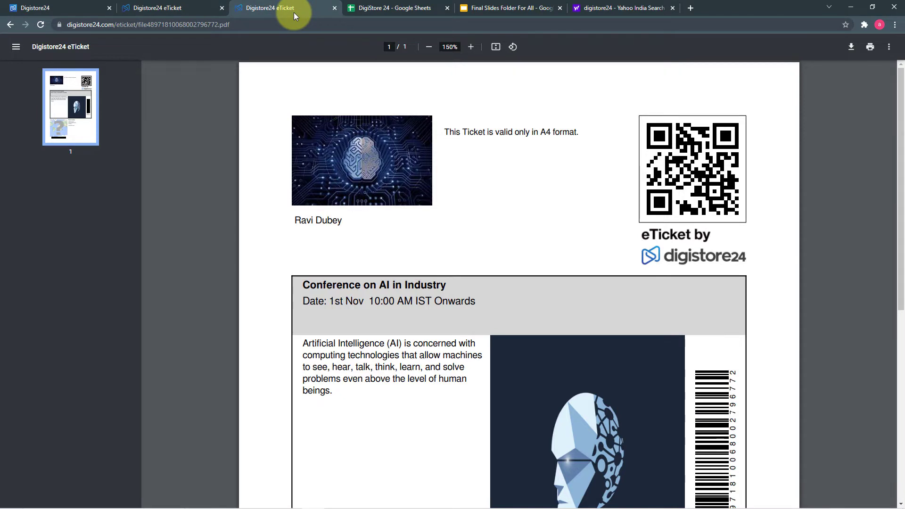
left_click(368, 8)
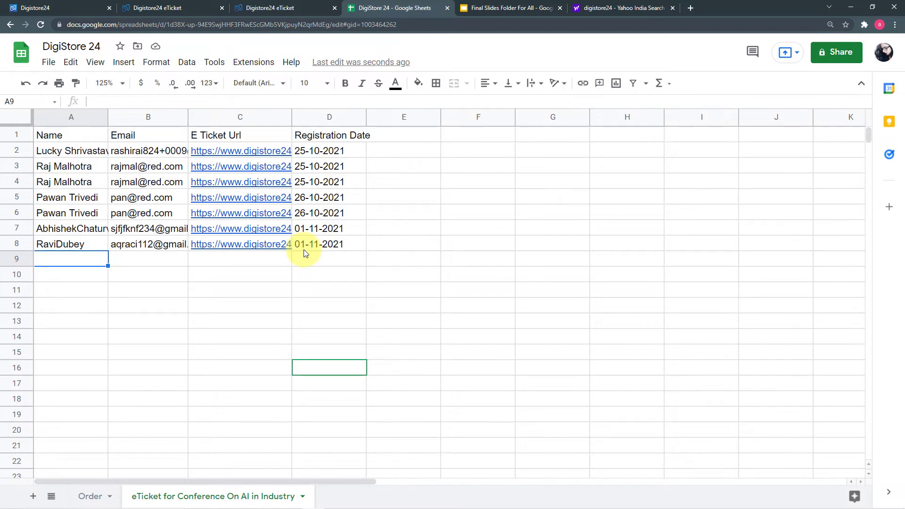
left_click(80, 9)
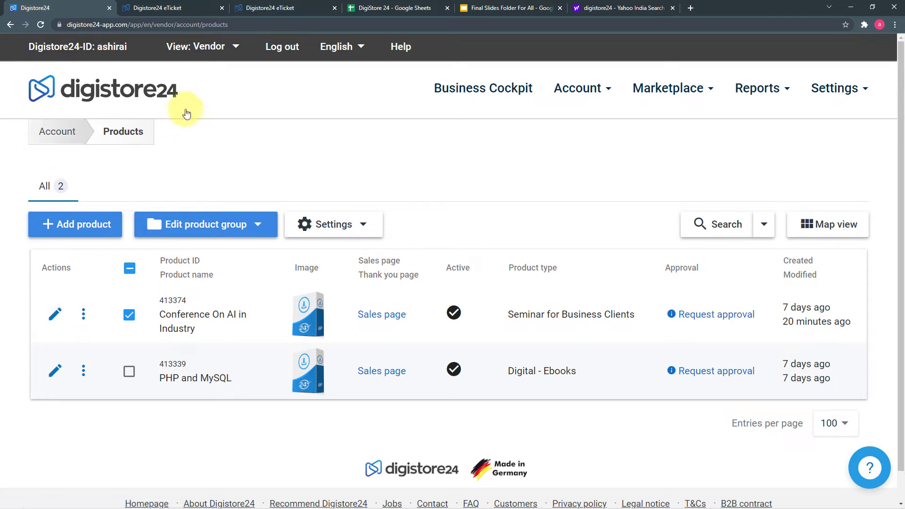
left_click(384, 6)
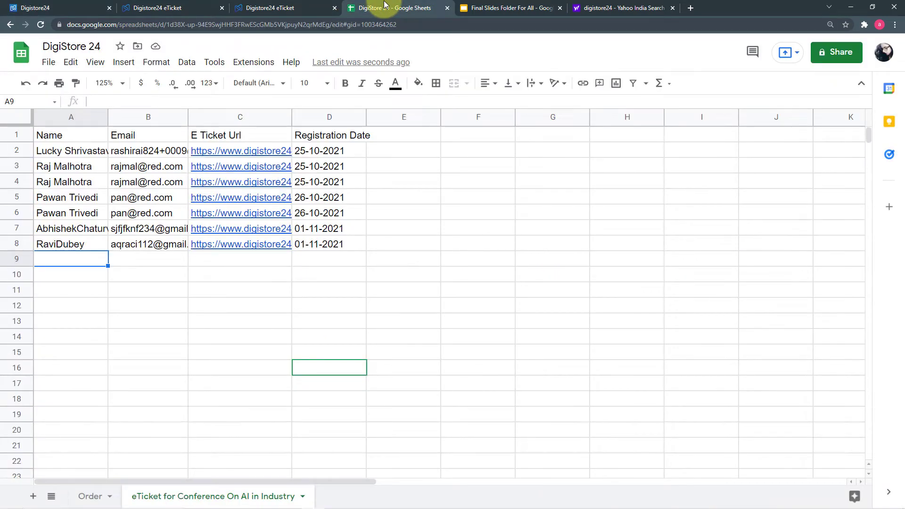
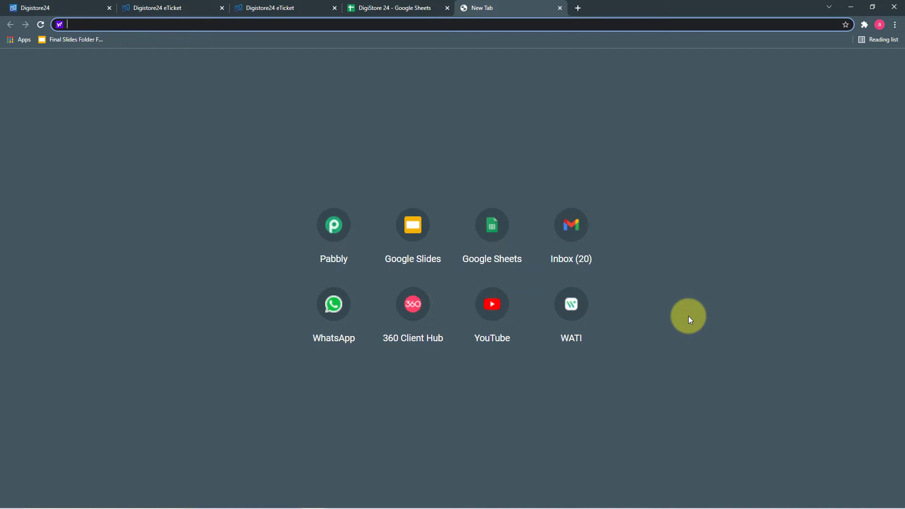
- Go to pabbly.com, open the Connect product page, sign in, and launch Pabbly Connect
type("pabbly.com")
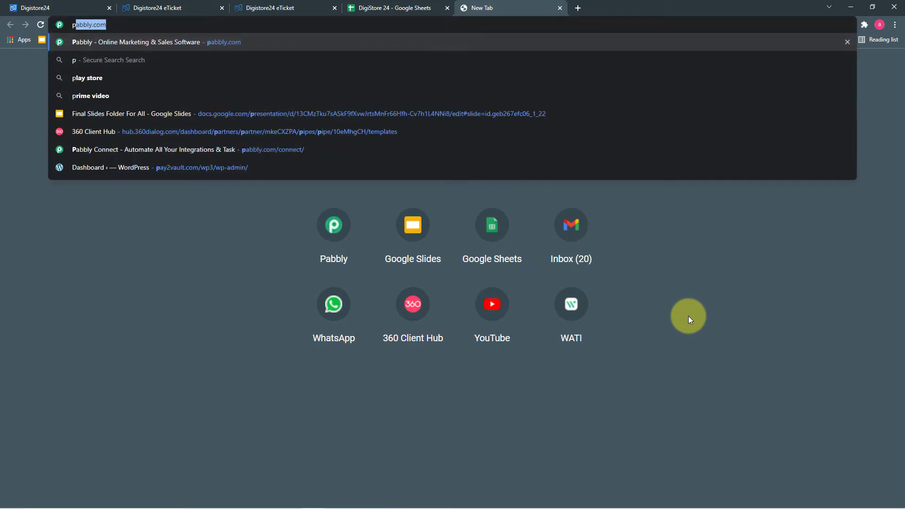
key("Return")
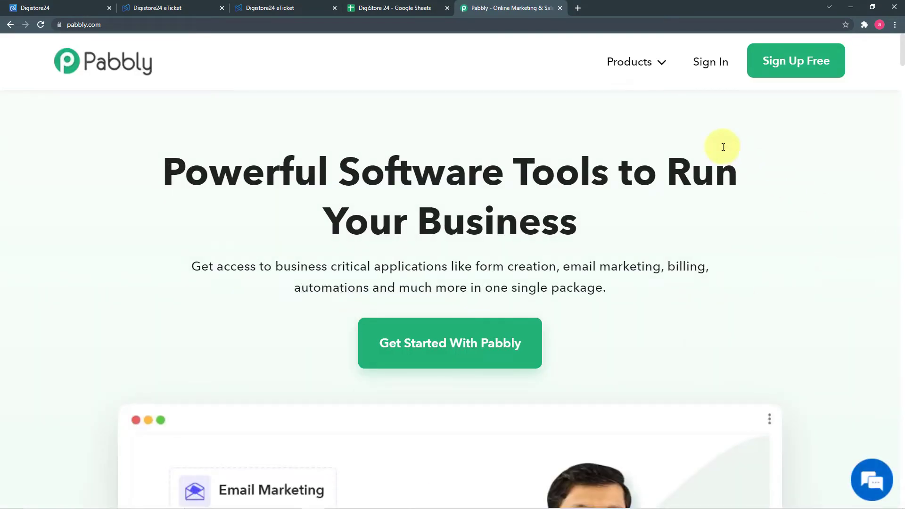
mouse_move(631, 62)
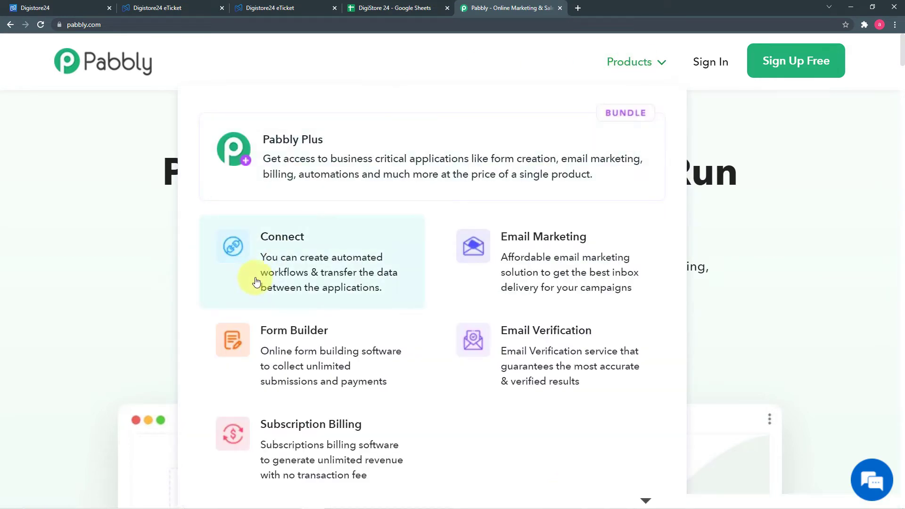
left_click(287, 267)
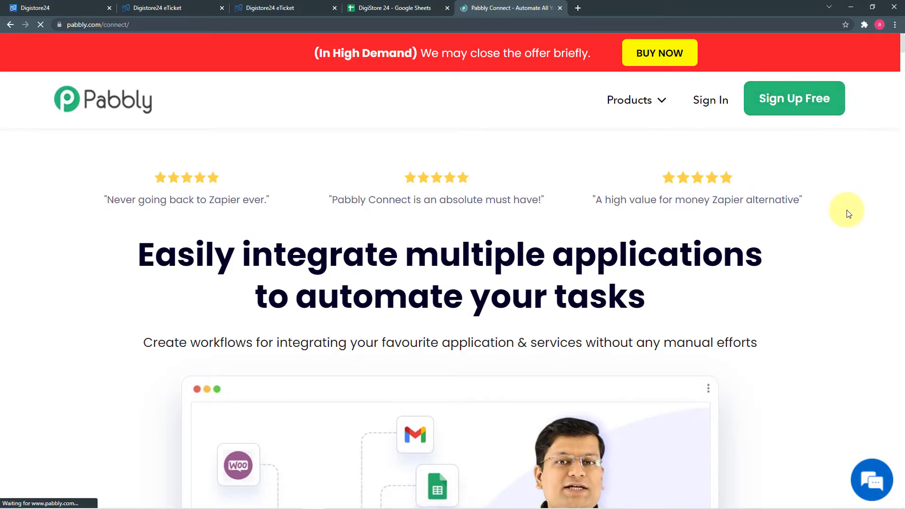
left_click(701, 100)
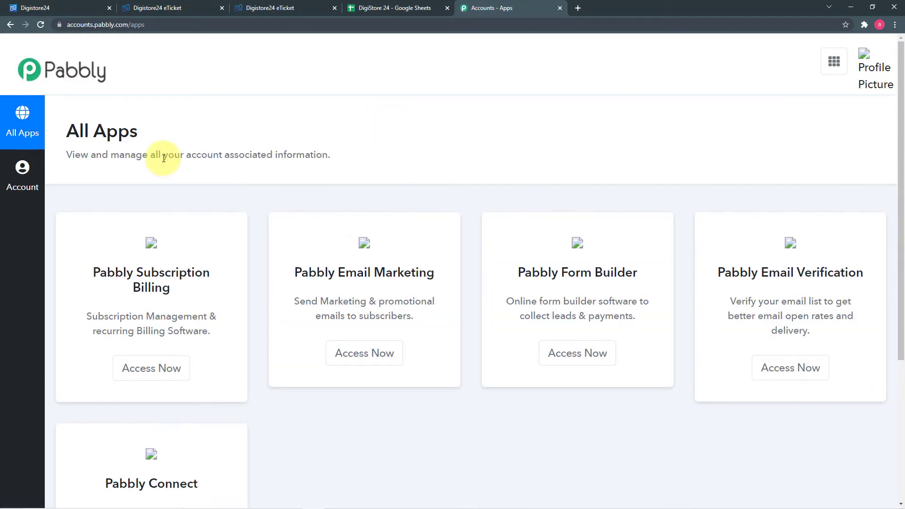
scroll(159, 150, "down", 4)
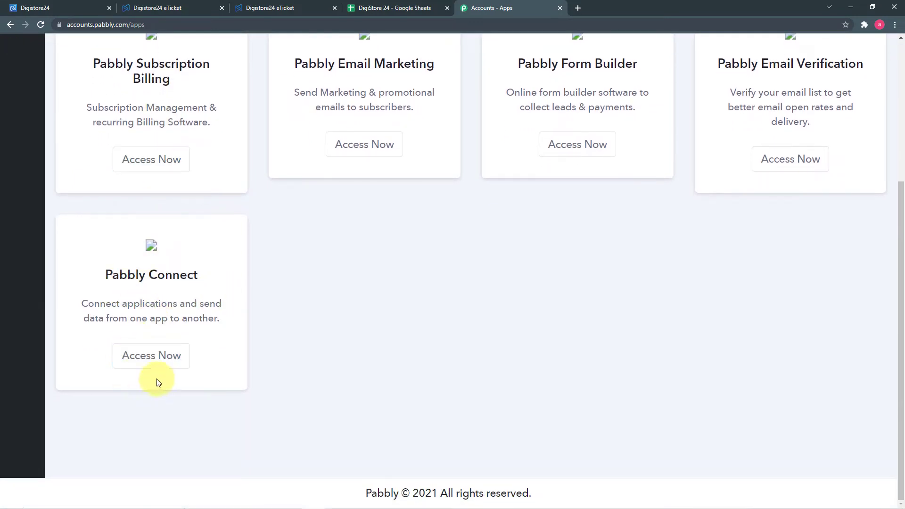
left_click(162, 363)
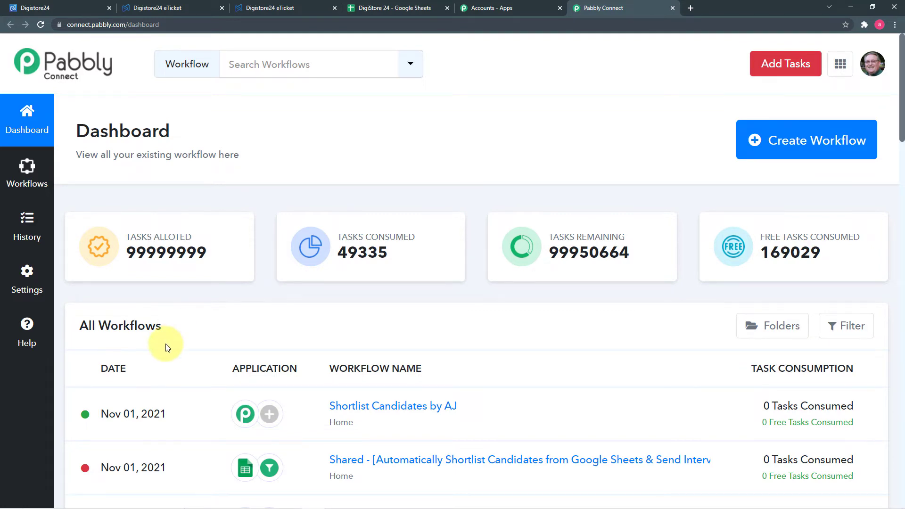
- Create a workflow named 'Digistore24 E-ticket data in Google Sheets.'
scroll(272, 357, "down", 10)
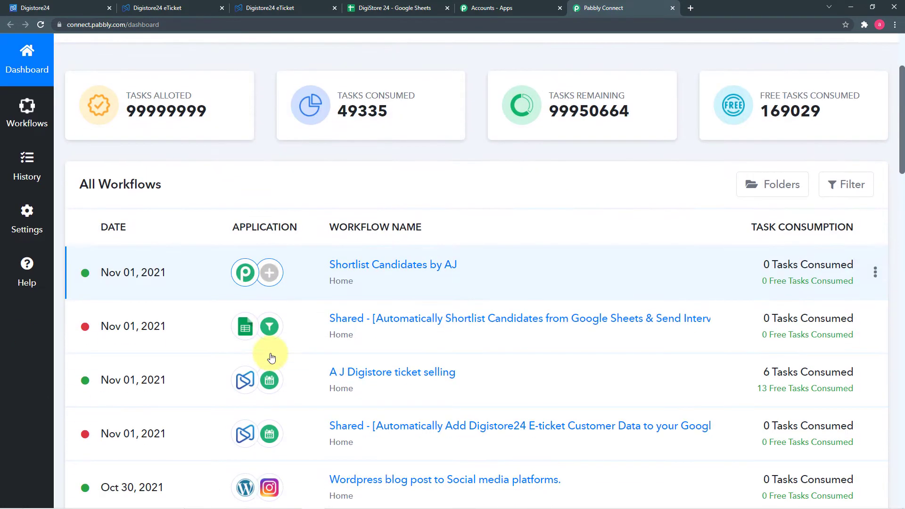
scroll(272, 356, "up", 10)
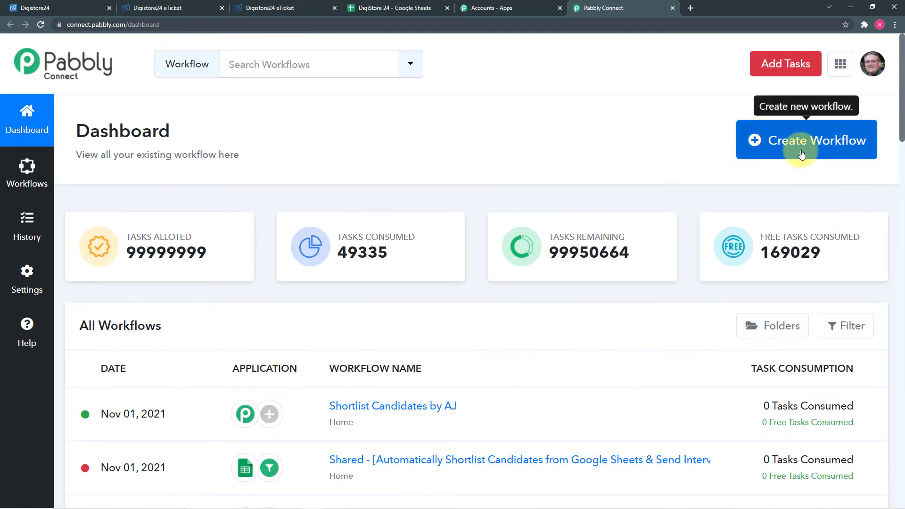
left_click(800, 154)
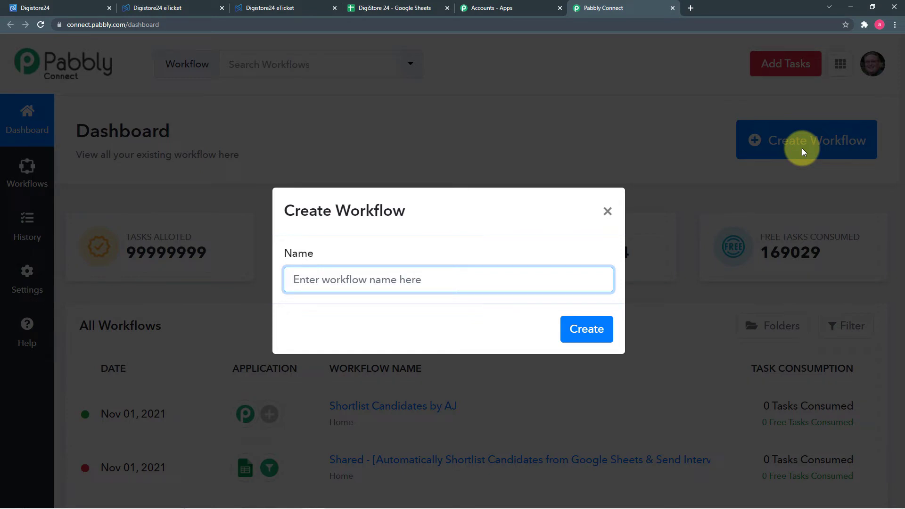
type("Digistore24 E-ticket data in Google Sheets.")
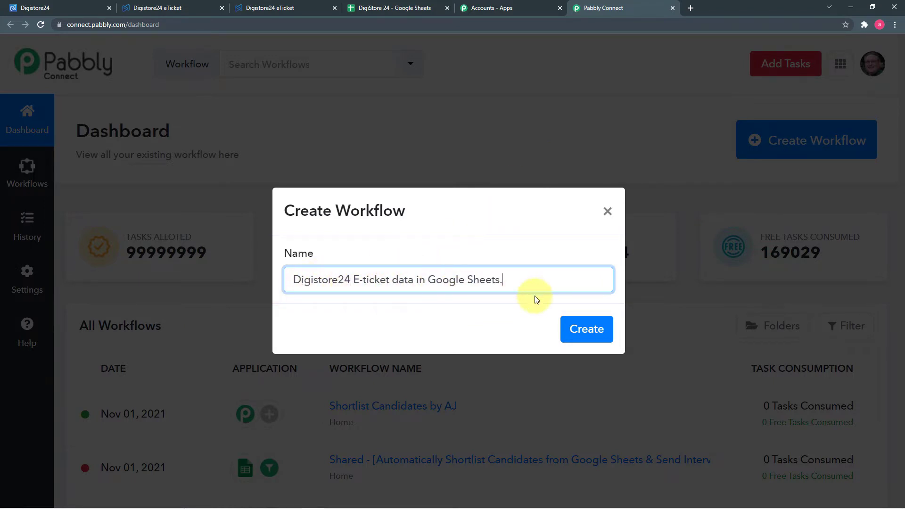
left_click(585, 330)
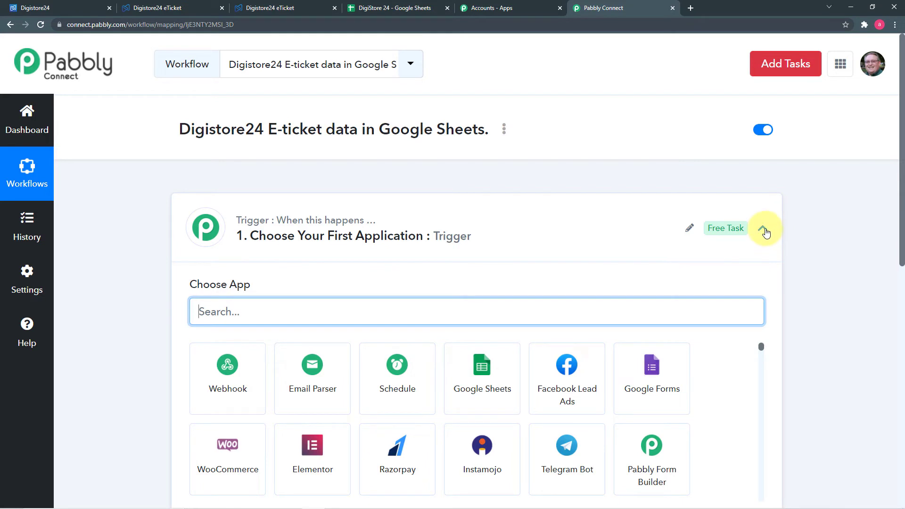
- Set the trigger app to Digistore24 with the New Eticket Event
left_click(764, 235)
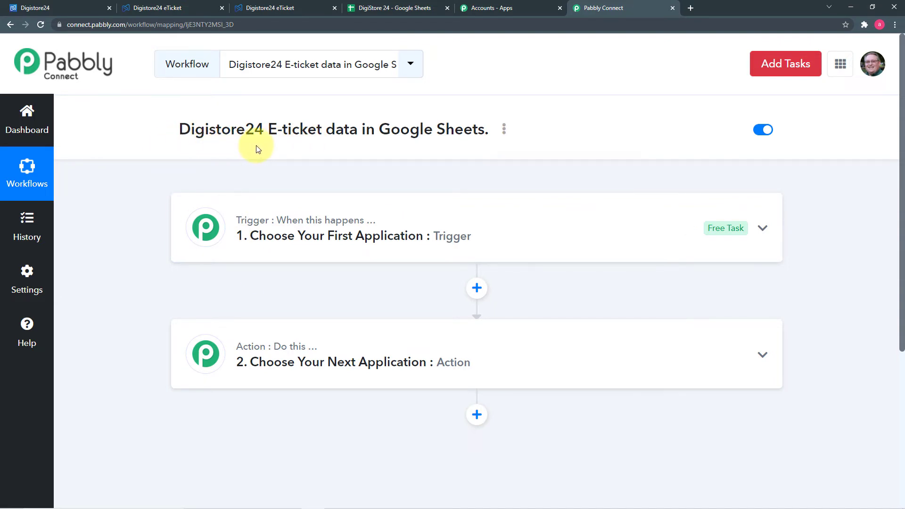
mouse_move(247, 347)
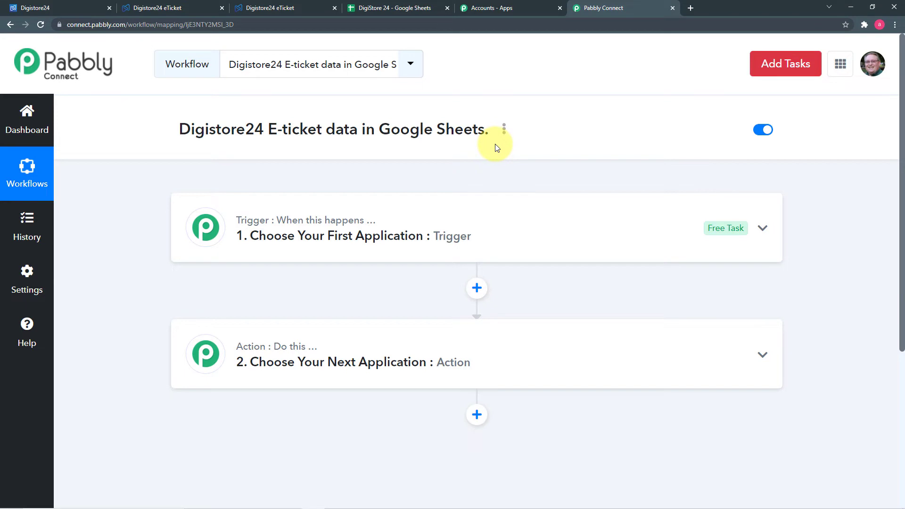
left_click(318, 236)
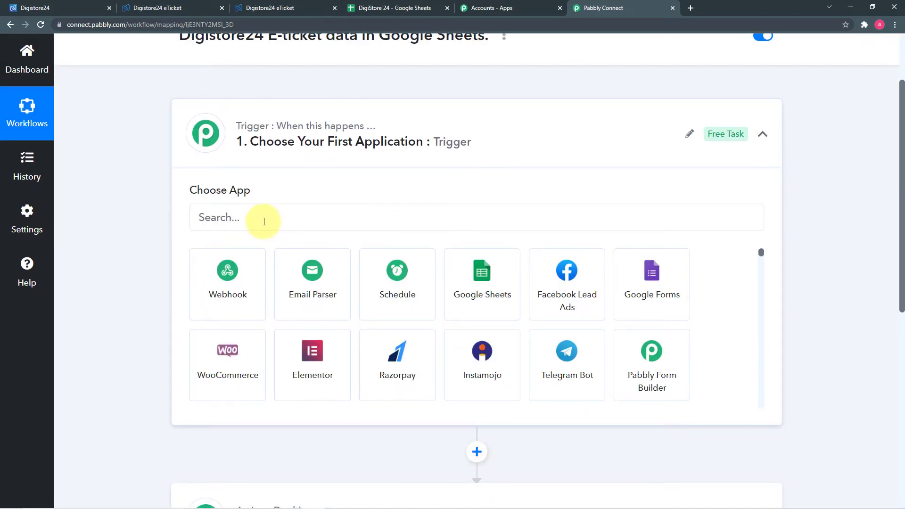
left_click(266, 220)
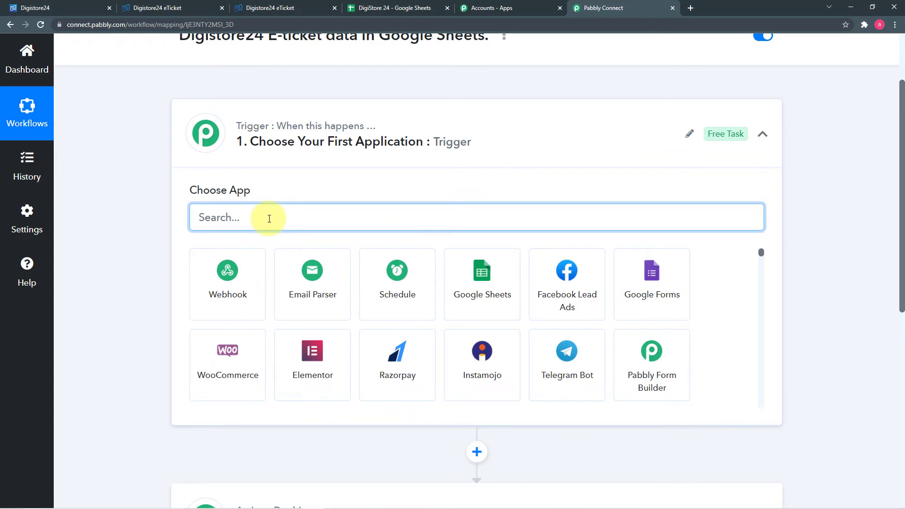
type("did")
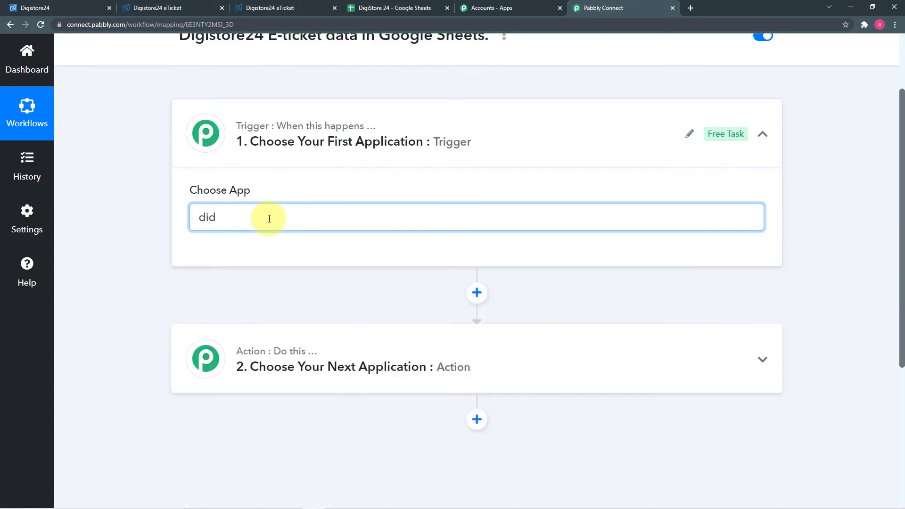
key("BackSpace")
type("gi")
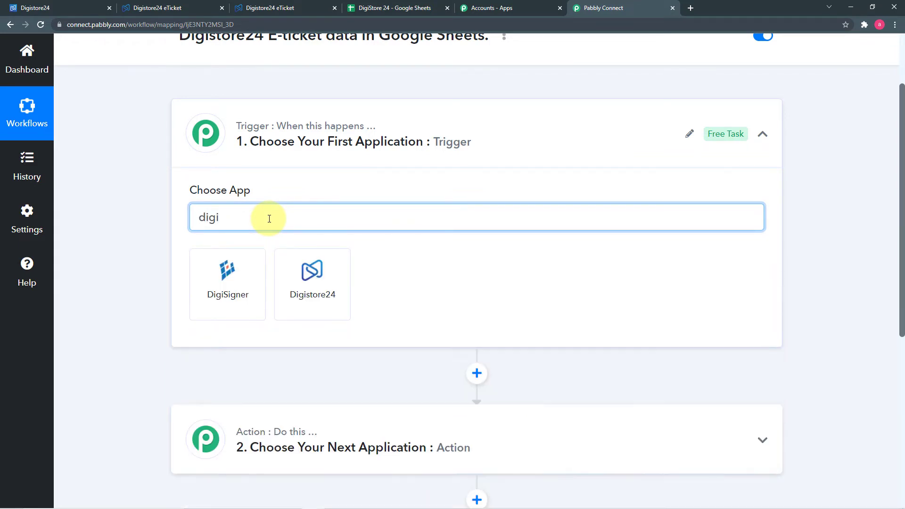
left_click(311, 284)
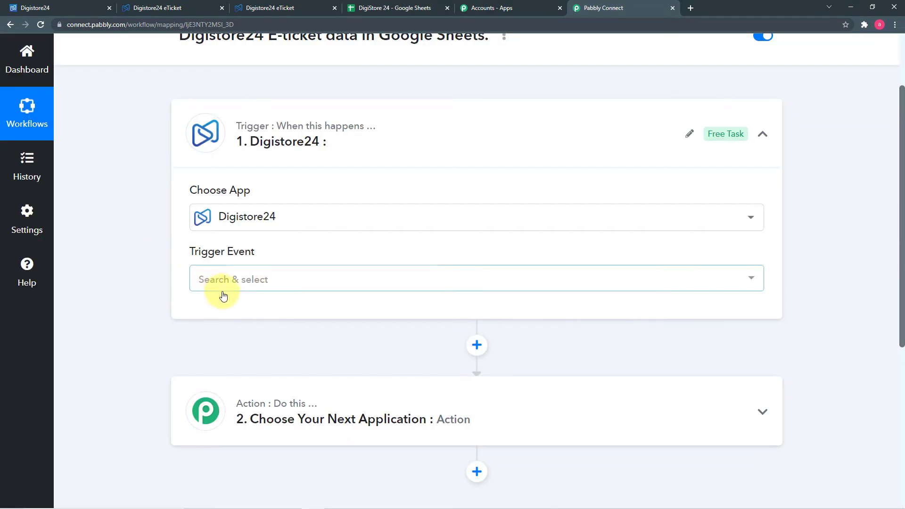
left_click(238, 286)
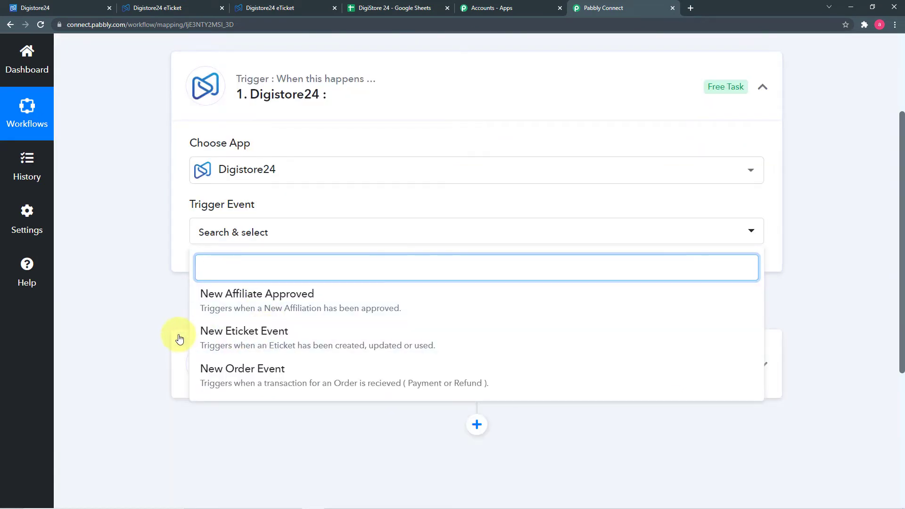
left_click(308, 338)
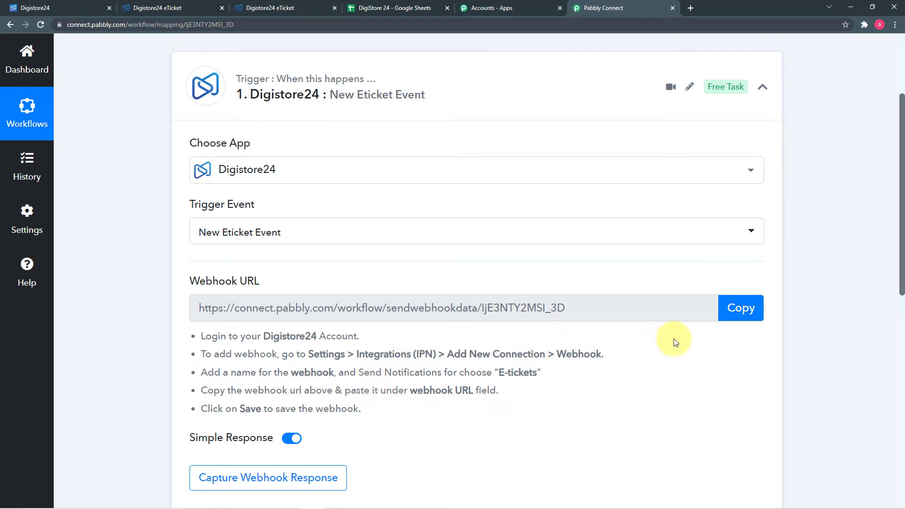
- Copy the trigger's webhook URL and open Digistore24's Settings > Integrations (IPN) page
left_click(740, 309)
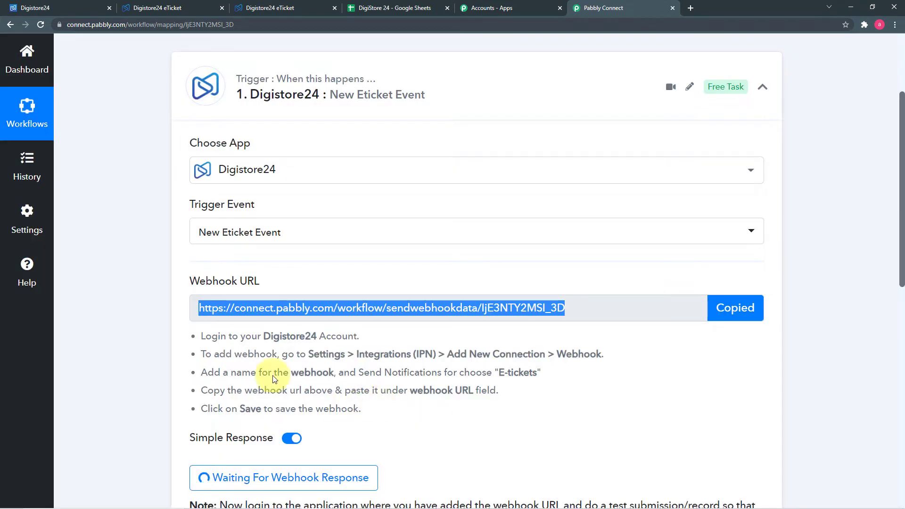
left_click(63, 7)
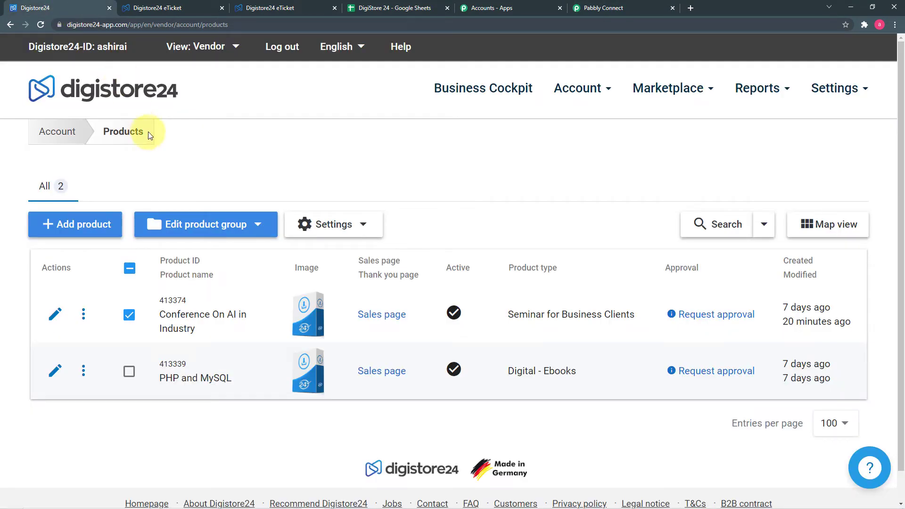
left_click(840, 93)
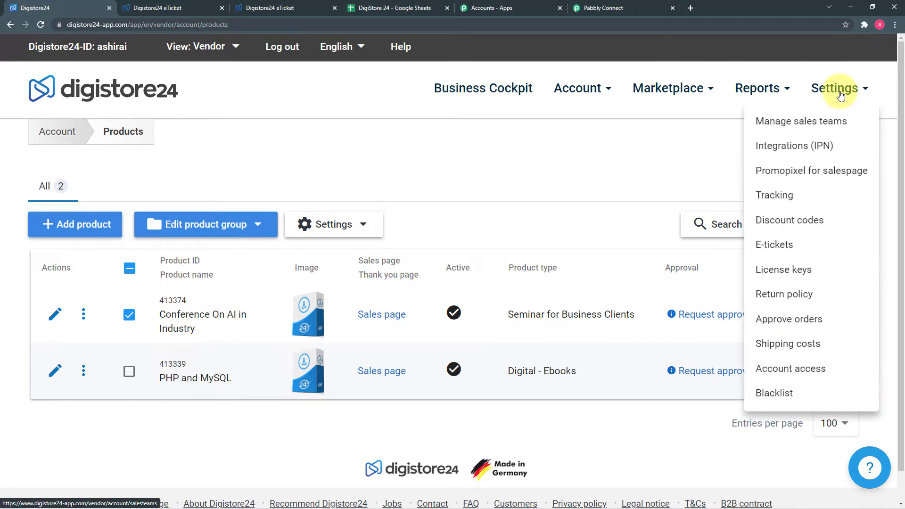
left_click(818, 155)
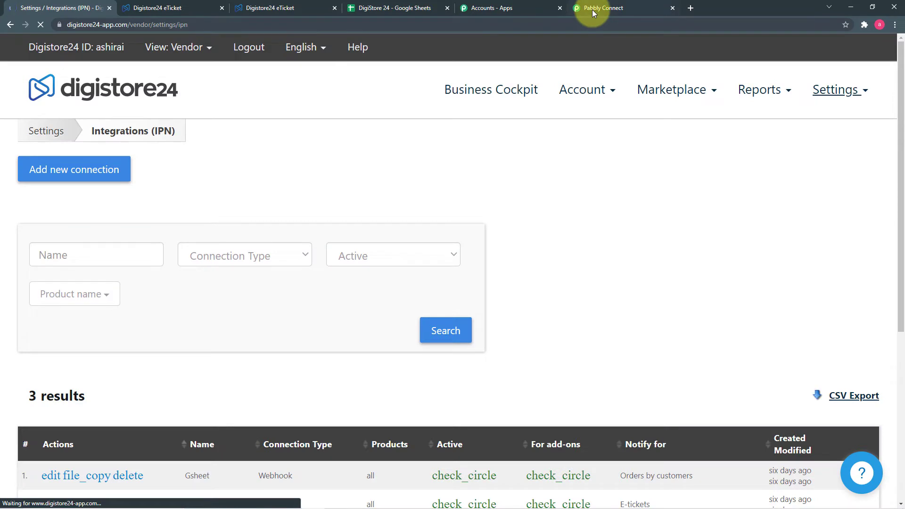
left_click(592, 9)
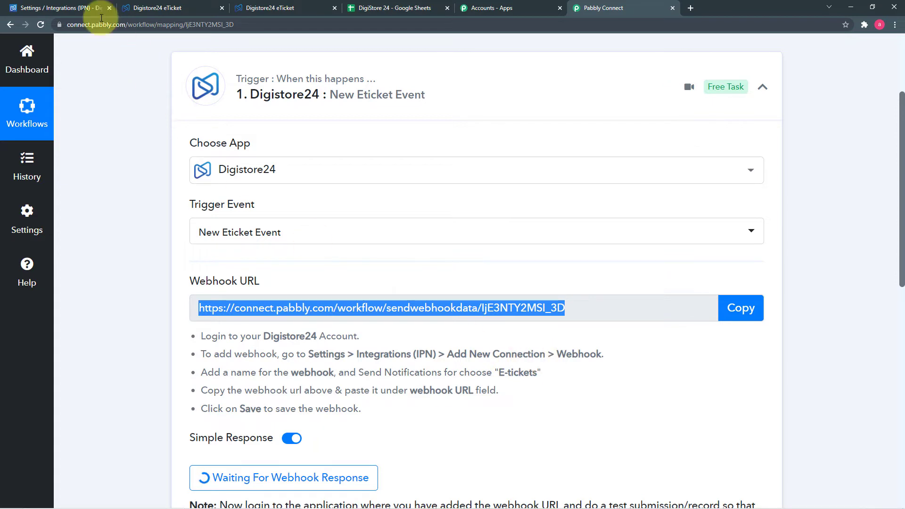
left_click(71, 7)
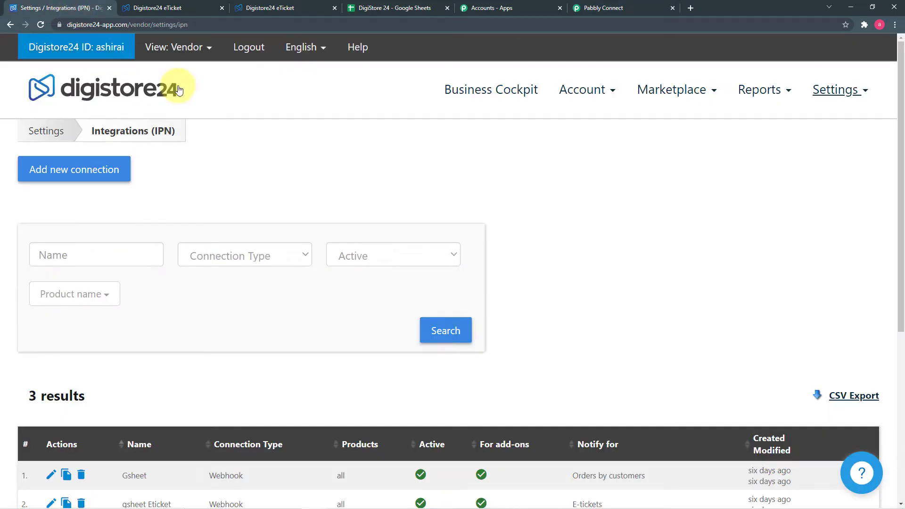
- Add a new Digistore24 Webhook connection and begin naming it DigiWebhook
left_click(93, 180)
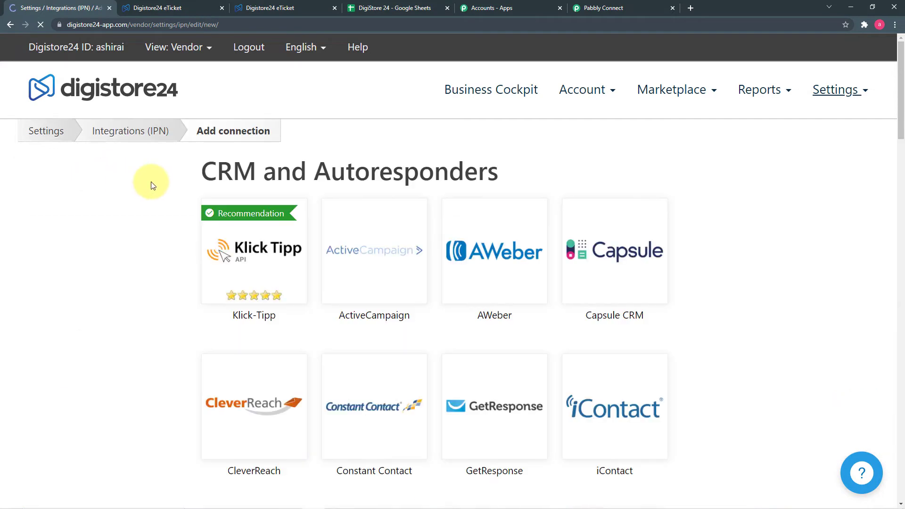
scroll(157, 184, "down", 9)
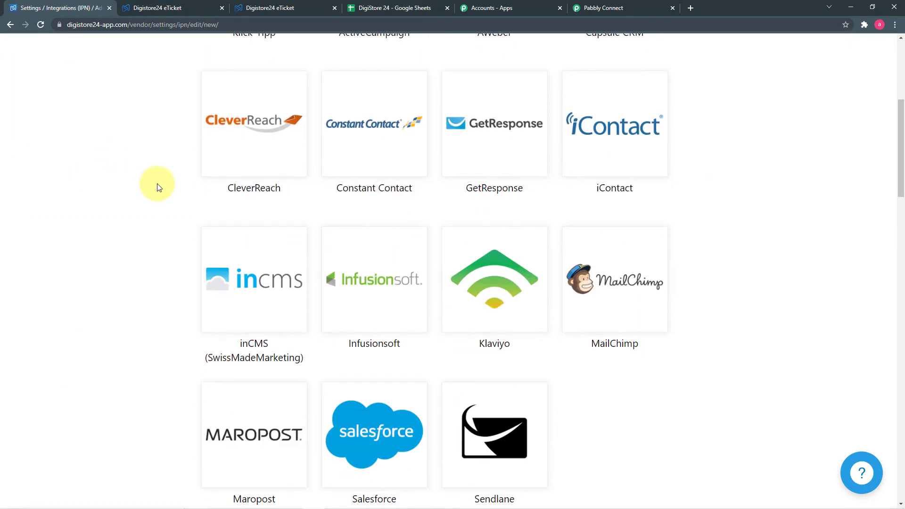
scroll(159, 187, "down", 14)
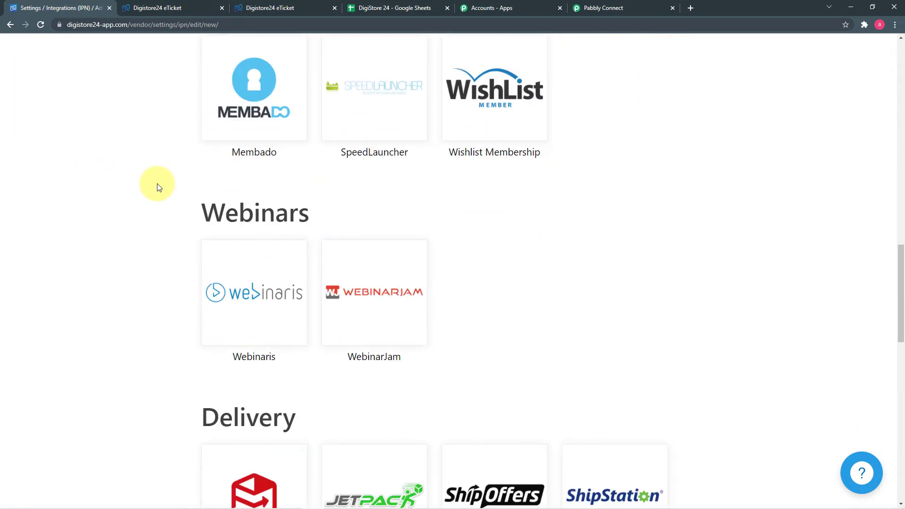
scroll(158, 187, "down", 7)
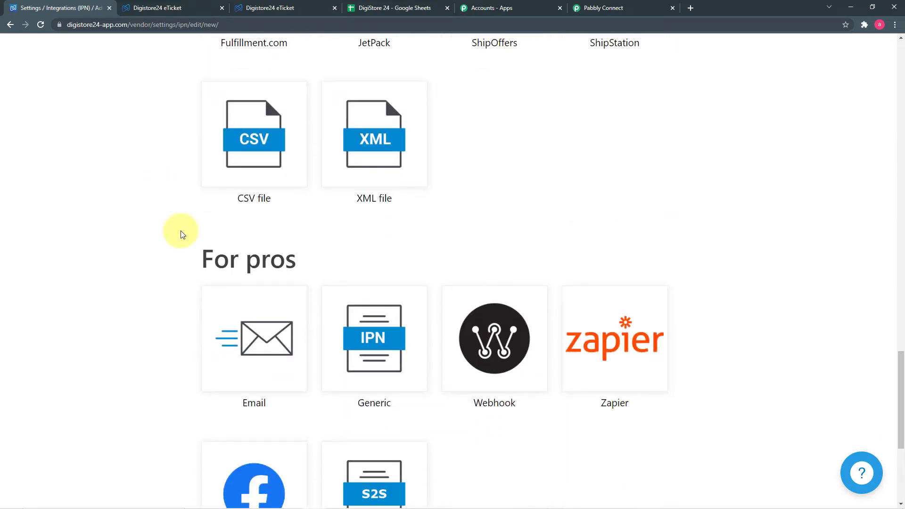
left_click(478, 385)
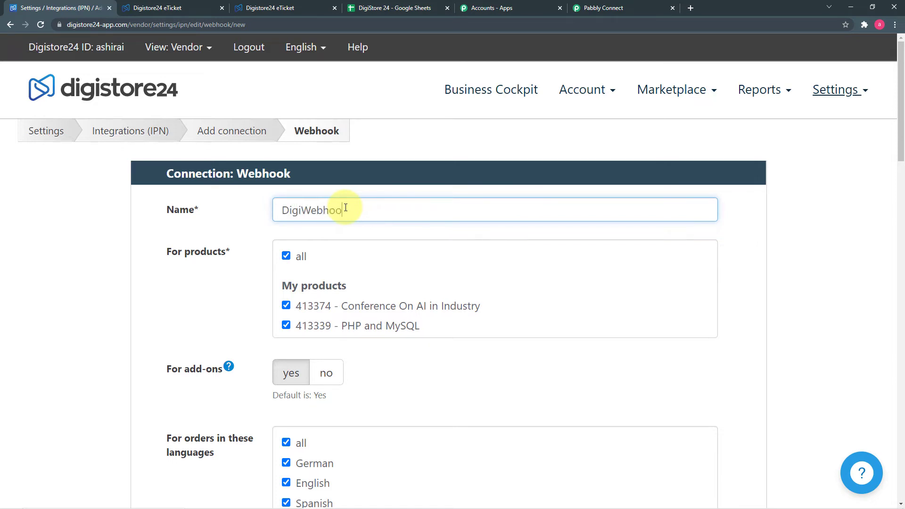
- Limit the DigiWebhook connection to the Conference On AI in Industry product (413374)
left_click(255, 286)
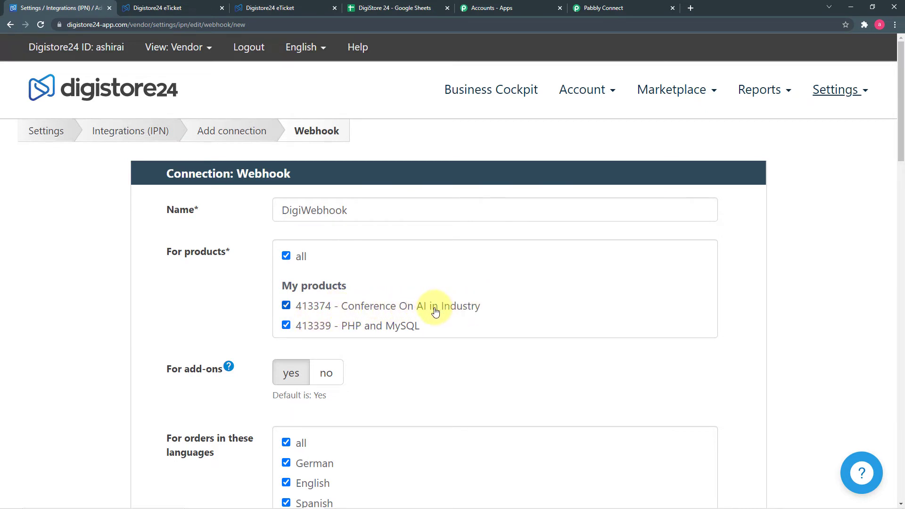
left_click(286, 256)
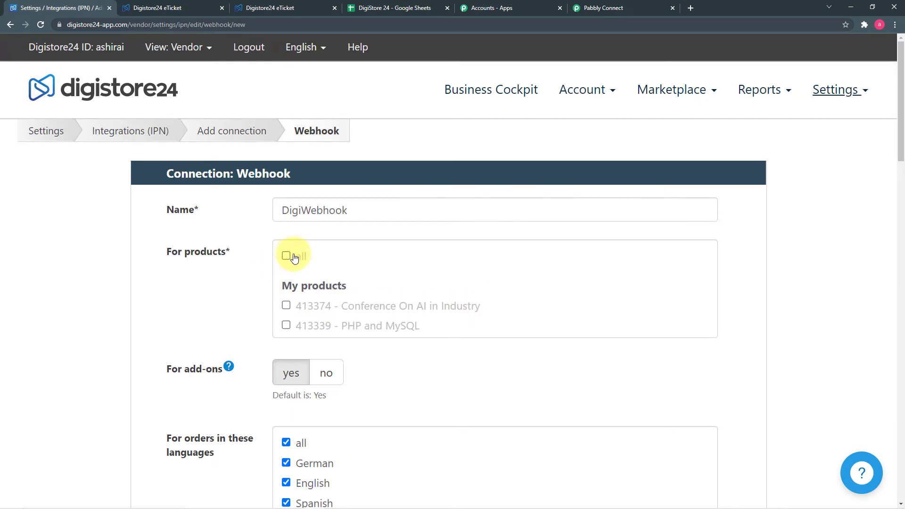
left_click(286, 305)
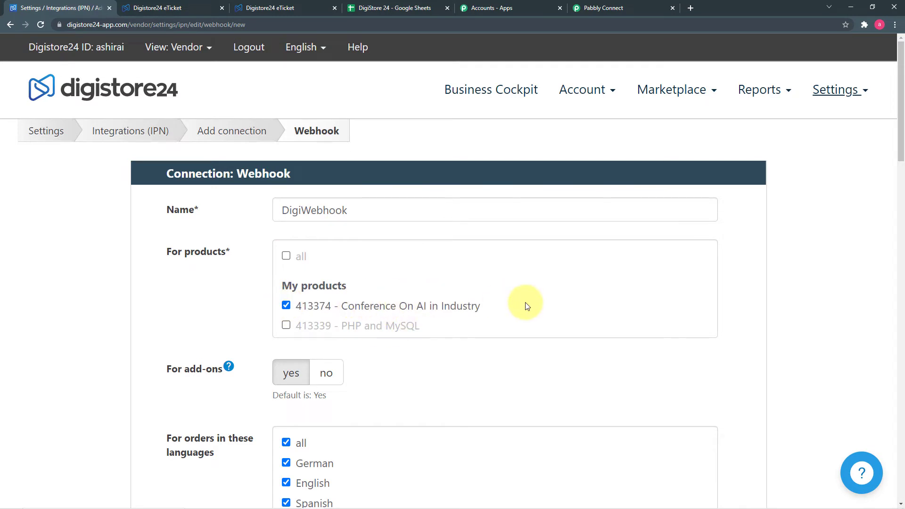
scroll(188, 293, "down", 5)
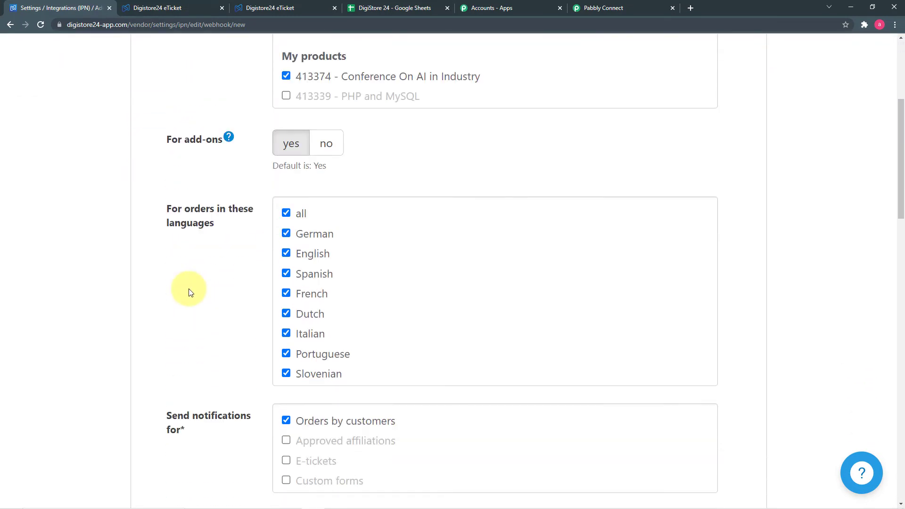
scroll(191, 317, "down", 3)
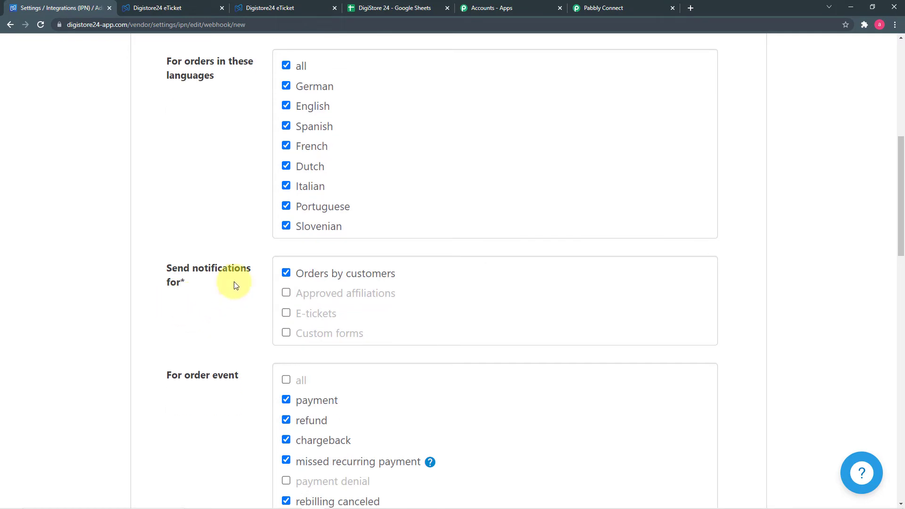
scroll(202, 291, "down", 3)
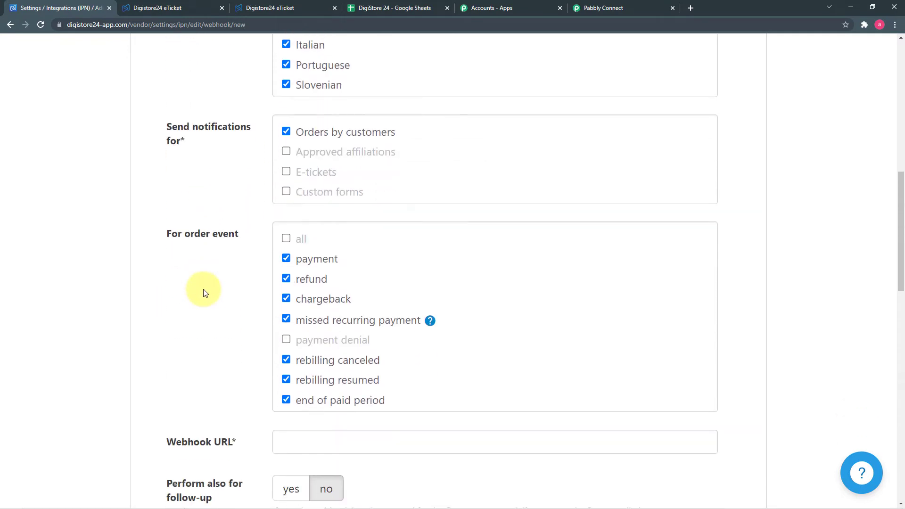
scroll(203, 292, "down", 6)
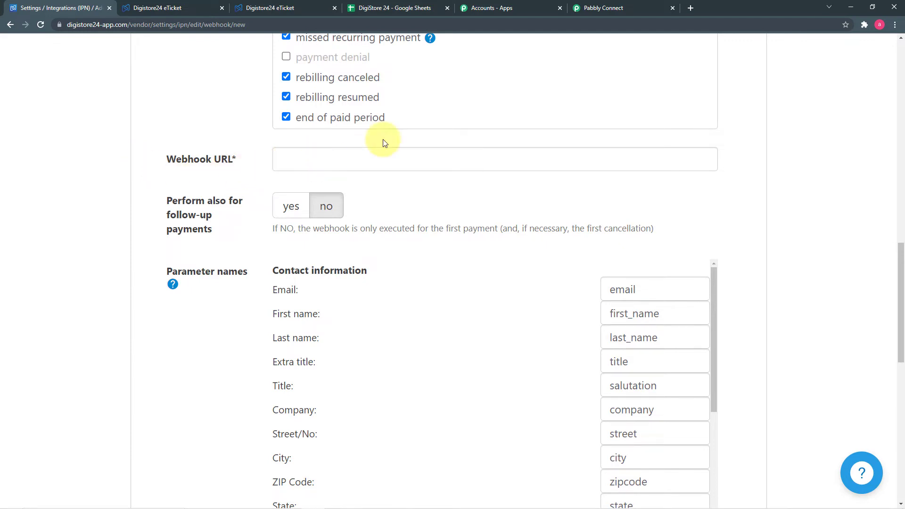
- Paste the Pabbly webhook URL into the Webhook URL field and save the connection
left_click(624, 12)
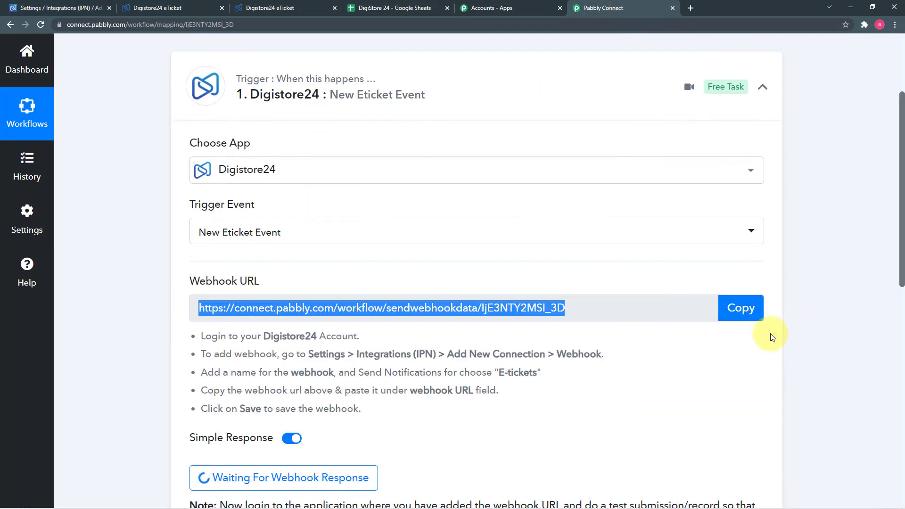
left_click(737, 307)
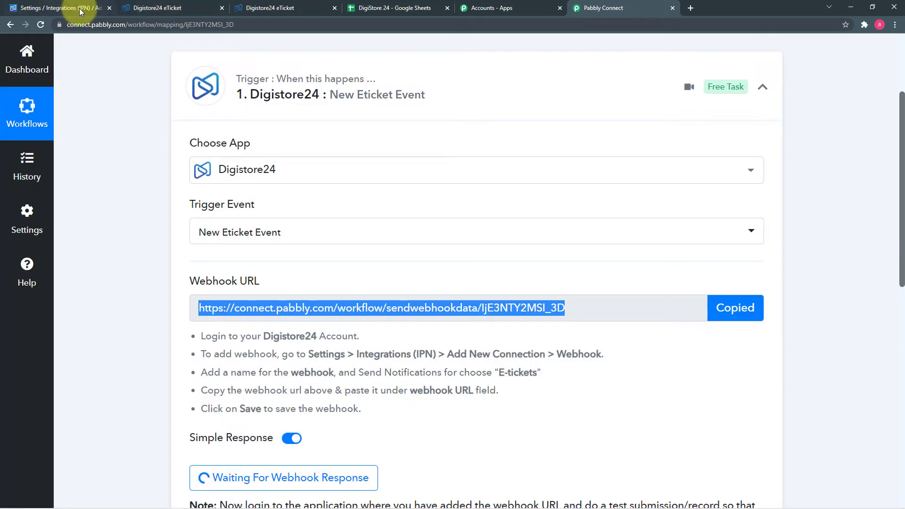
left_click(159, 8)
left_click(59, 9)
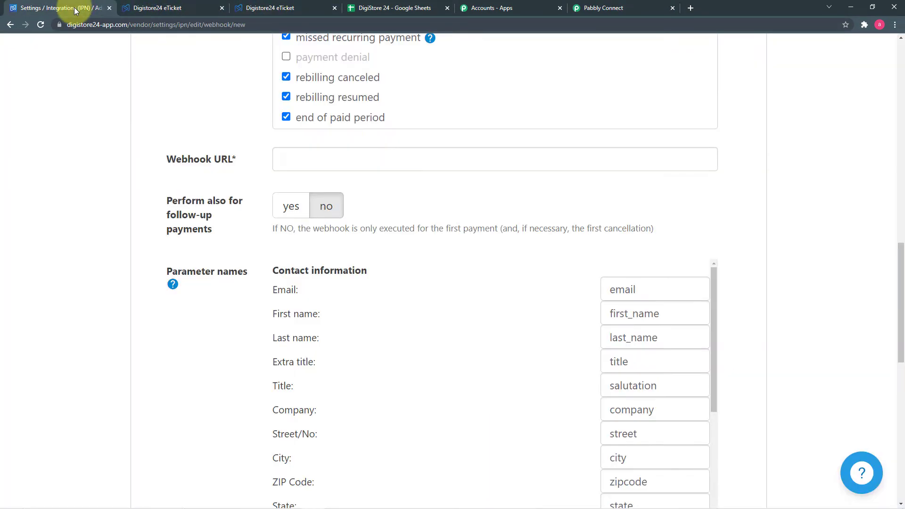
left_click(315, 163)
right_click(315, 163)
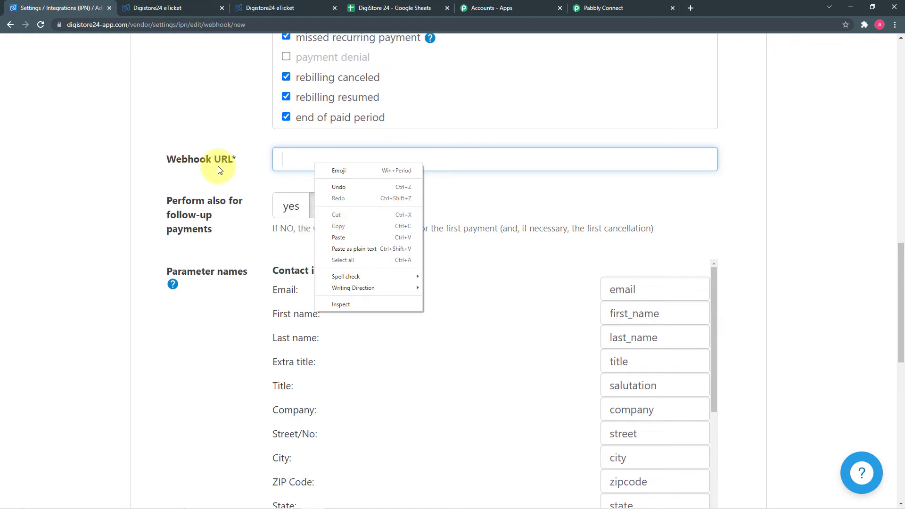
left_click(338, 237)
left_click(187, 201)
scroll(187, 201, "down", 10)
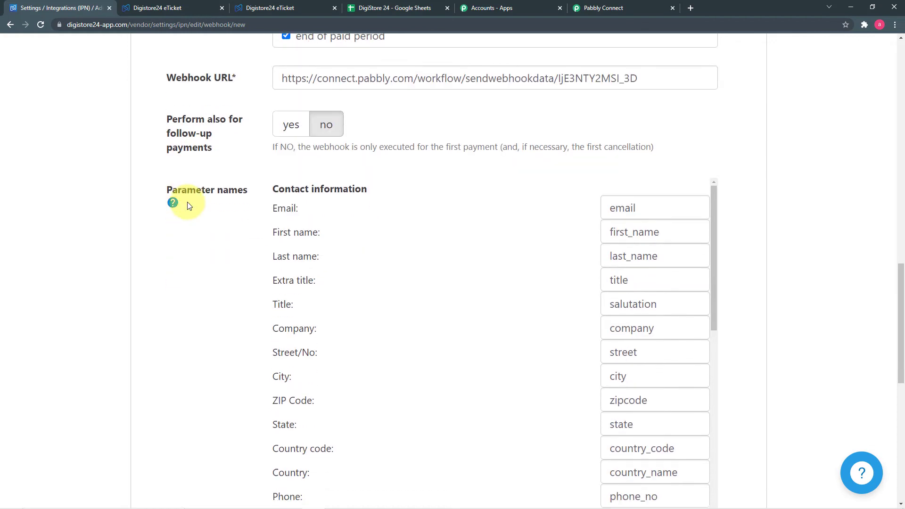
scroll(187, 206, "down", 2)
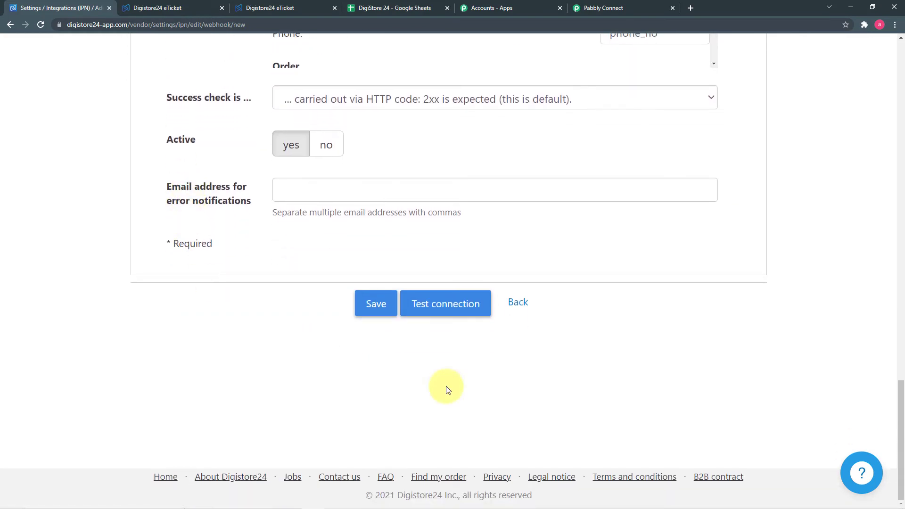
left_click(370, 316)
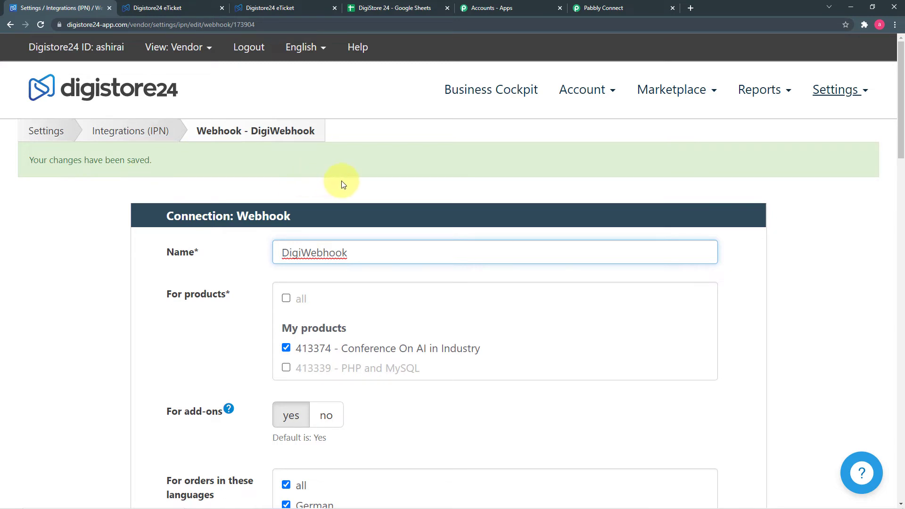
left_click(598, 8)
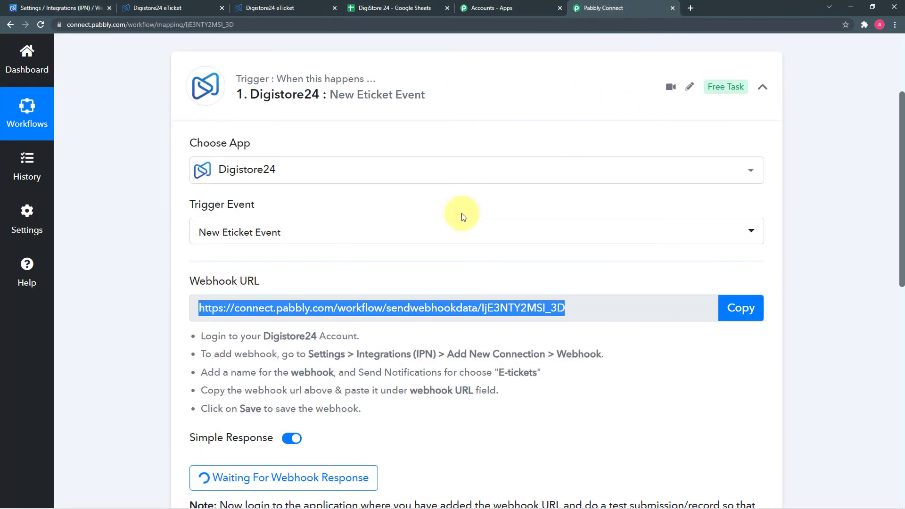
- Check that the Pabbly trigger is still waiting for a webhook response, then return to Digistore24
scroll(114, 247, "down", 3)
scroll(123, 269, "down", 1)
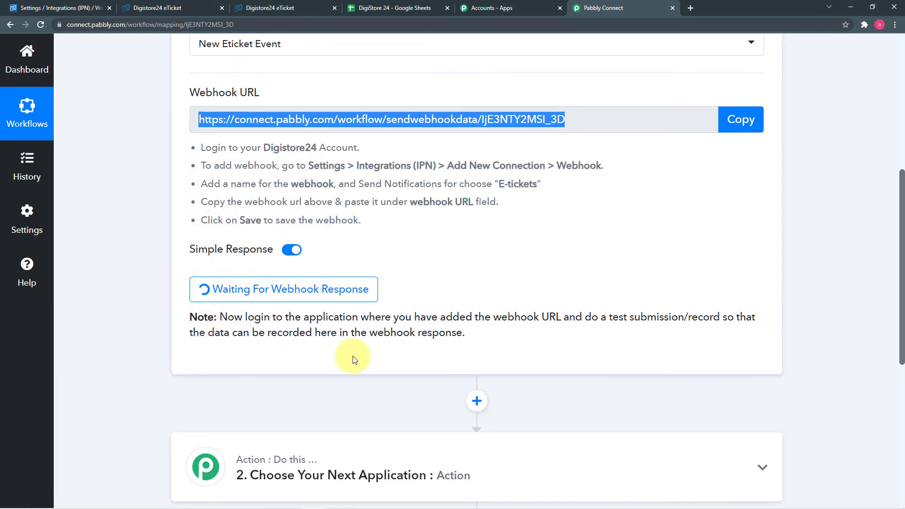
left_click(58, 6)
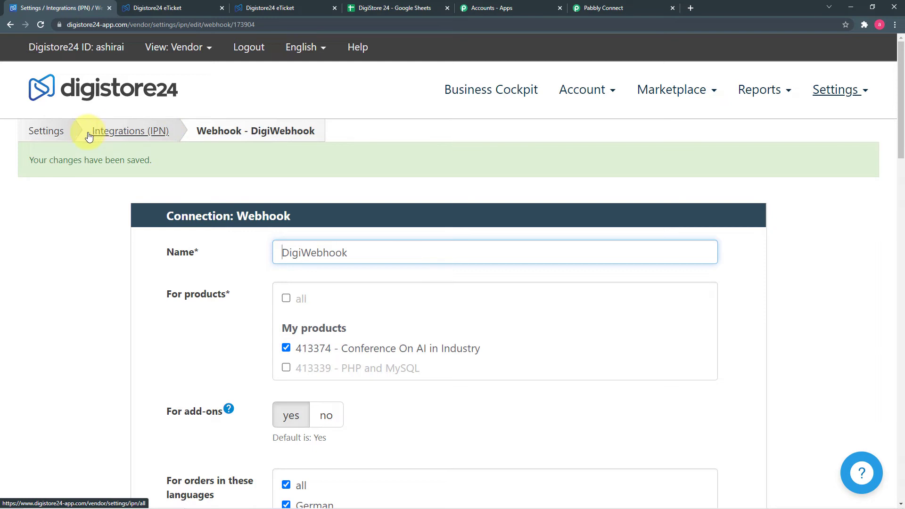
- Start a test purchase of the Conference On AI in Industry product (413374)
left_click(573, 95)
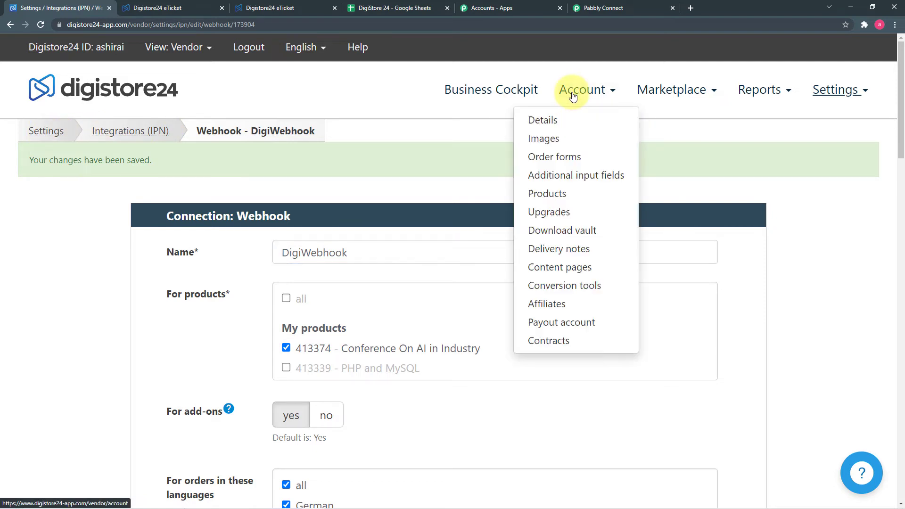
left_click(530, 194)
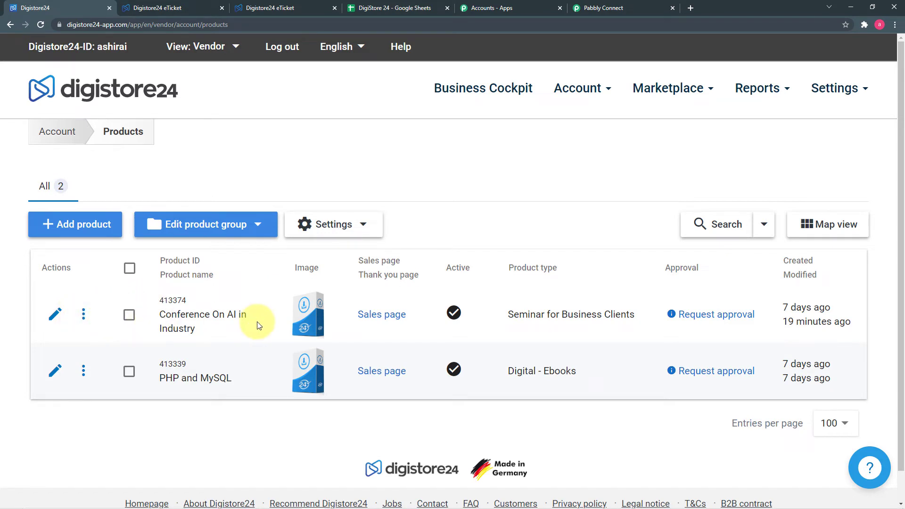
left_click(84, 313)
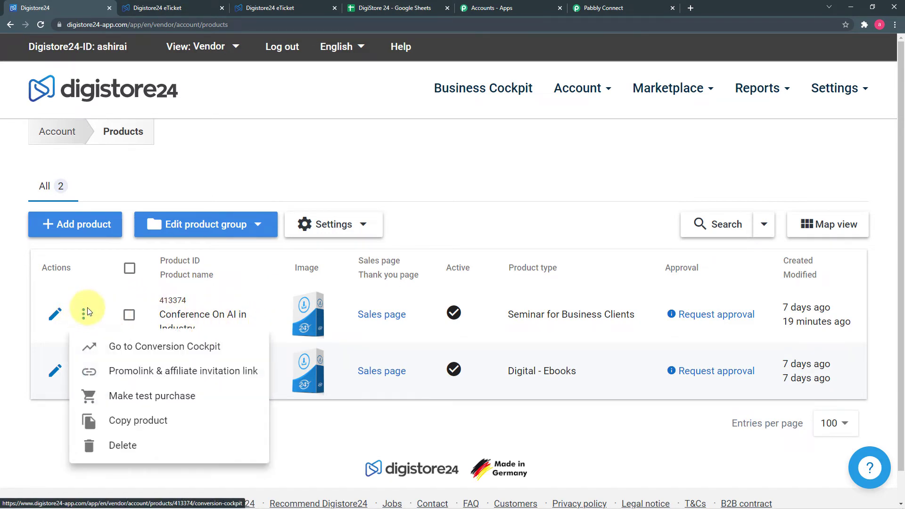
left_click(155, 400)
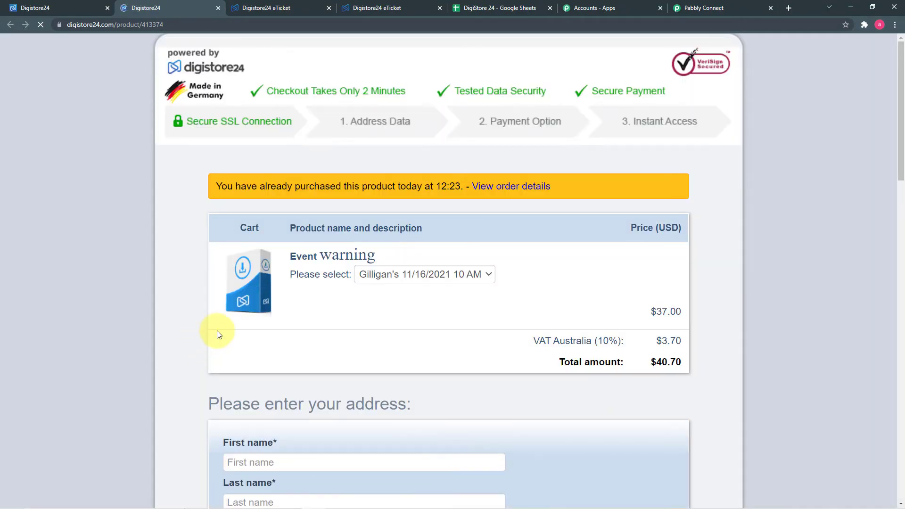
- Fill in the buyer's first name, last name, e-mail and ZIP code on the checkout form
scroll(185, 276, "down", 5)
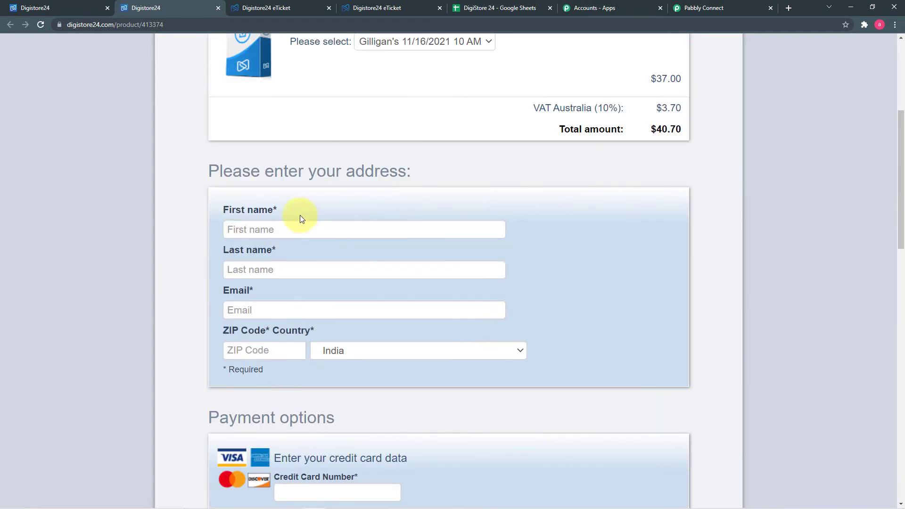
left_click(298, 227)
scroll(298, 227, "down", 1)
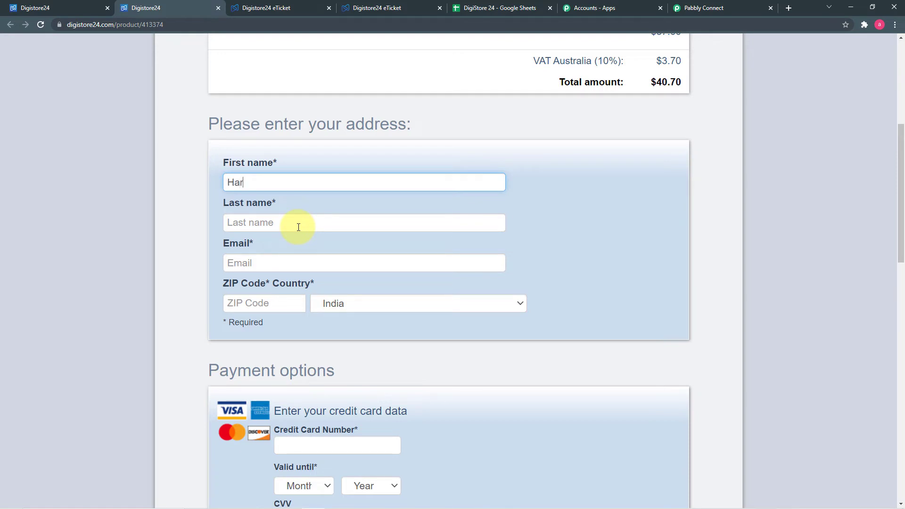
left_click(298, 227)
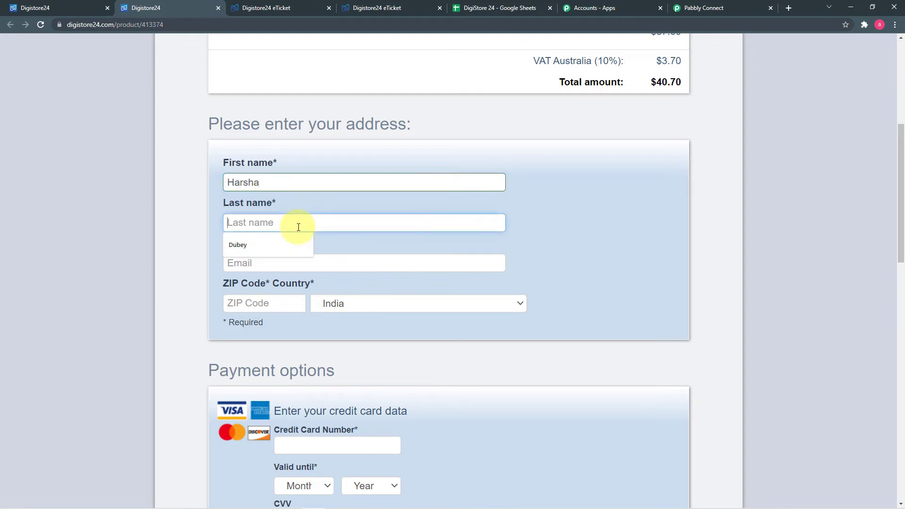
type("yadav")
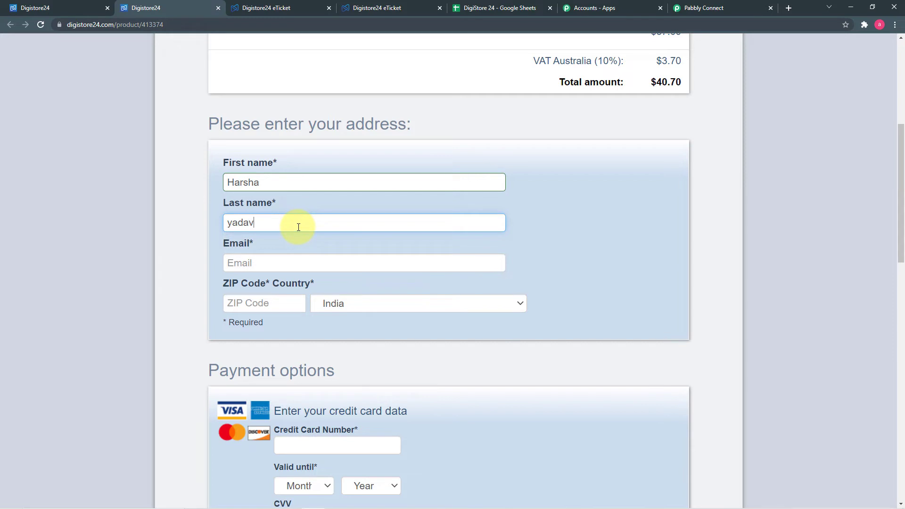
left_click(292, 256)
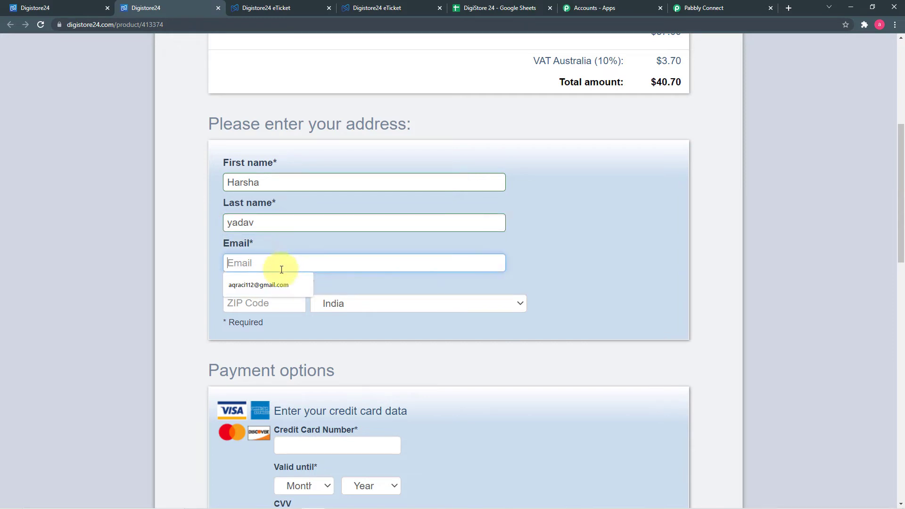
left_click(281, 285)
left_click(286, 302)
type("462001")
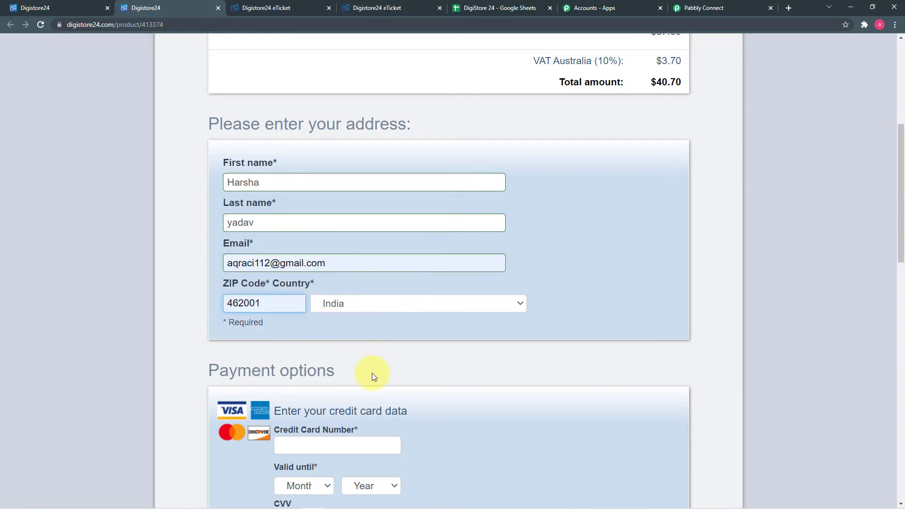
scroll(372, 372, "down", 2)
scroll(372, 374, "down", 8)
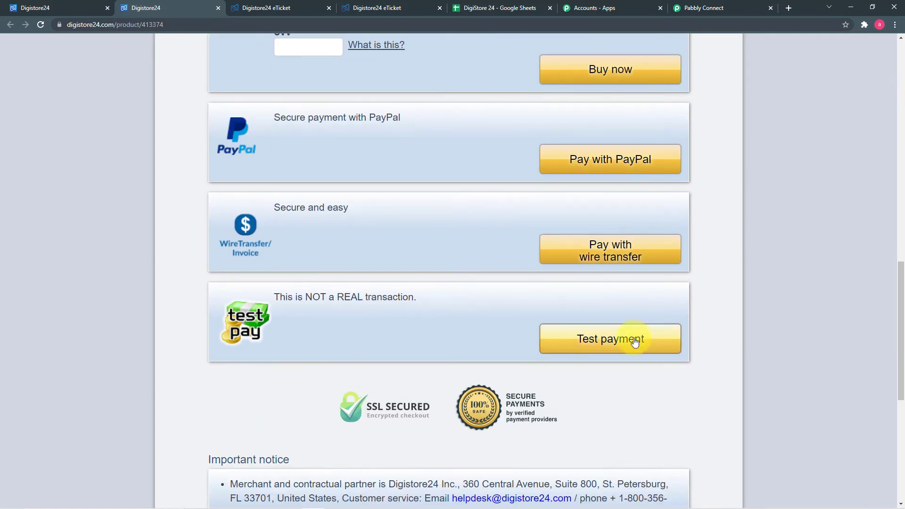
- Complete the test payment, open the e-ticket PDF, and return to Pabbly Connect
left_click(621, 347)
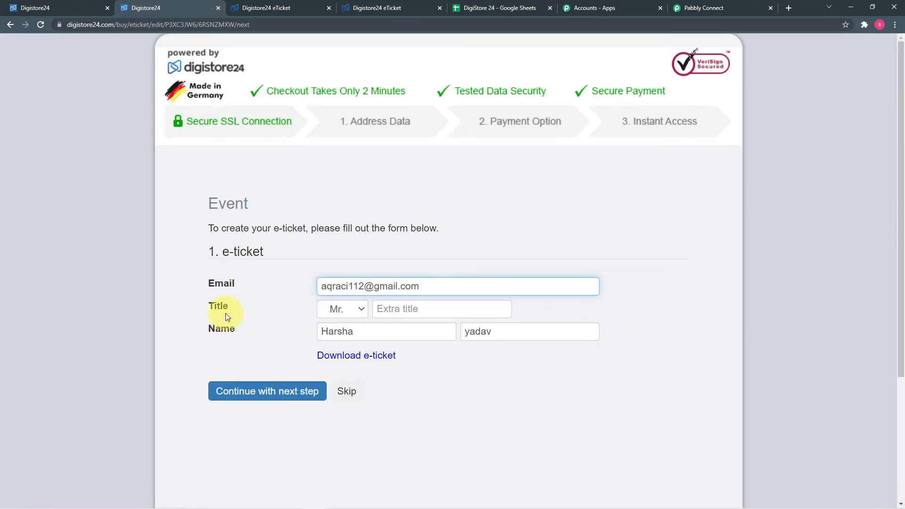
left_click(251, 395)
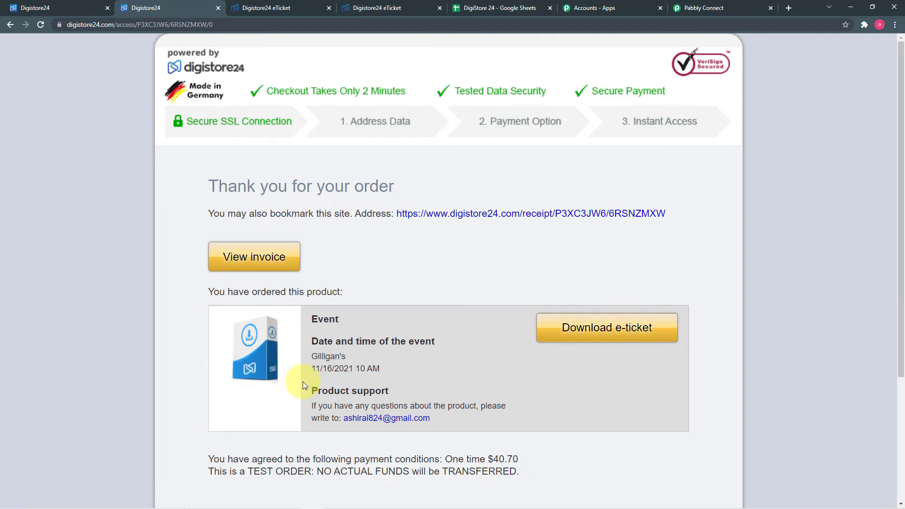
left_click(592, 345)
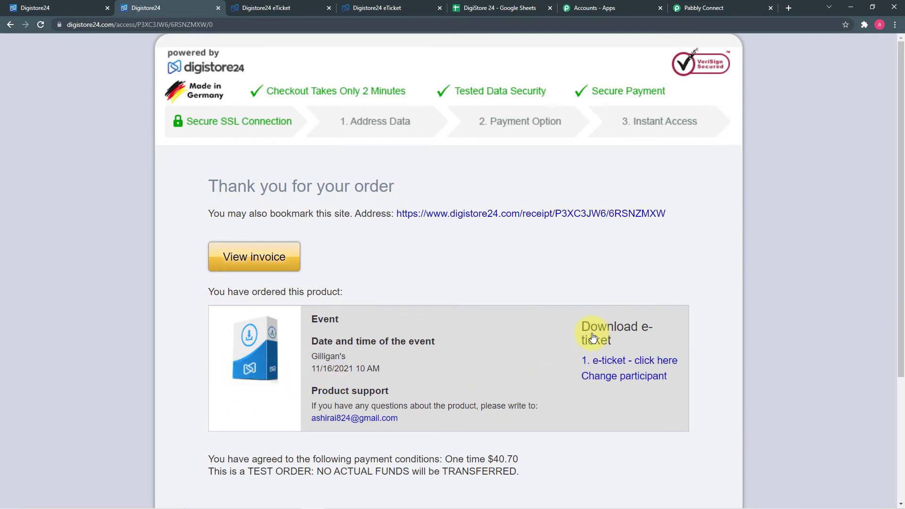
left_click(612, 362)
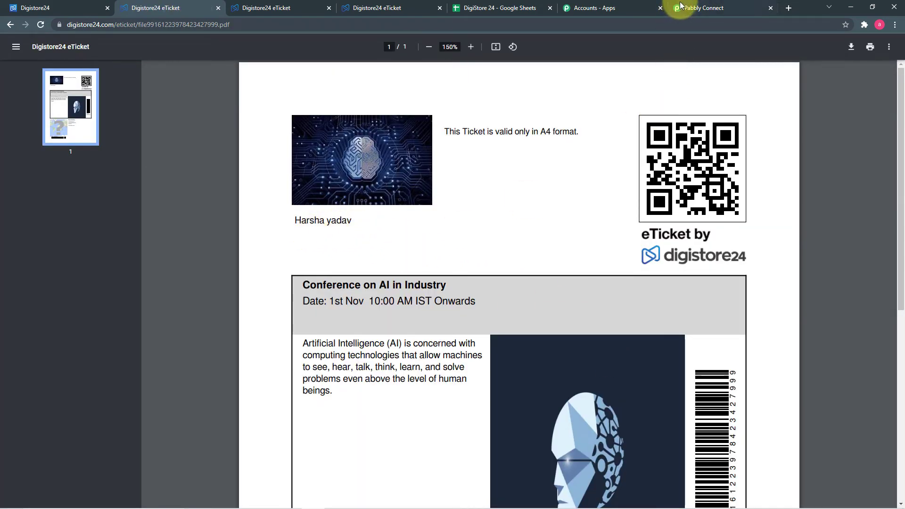
left_click(694, 9)
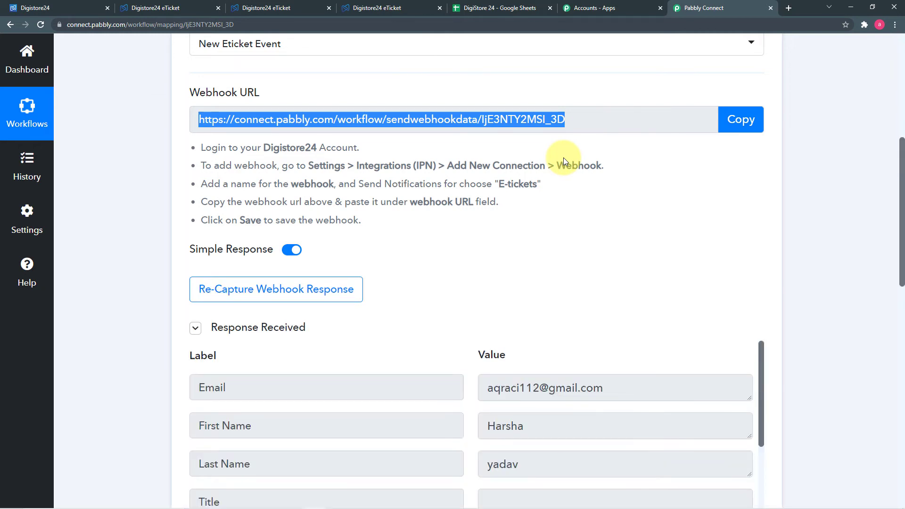
scroll(565, 223, "down", 4)
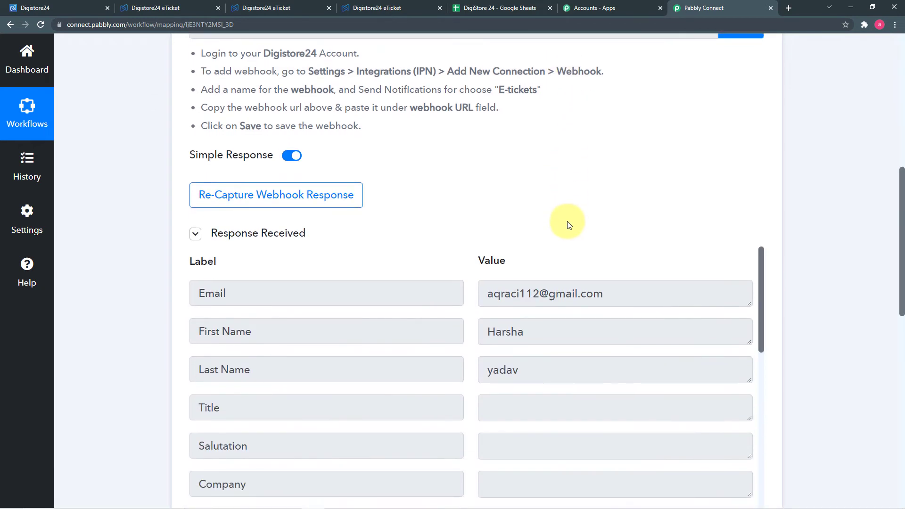
scroll(571, 276, "down", 2)
scroll(575, 278, "up", 3)
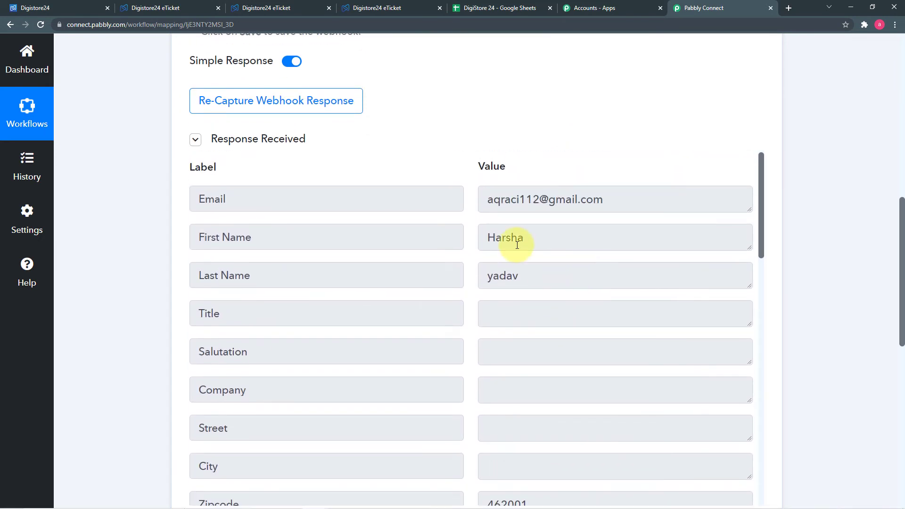
scroll(503, 242, "down", 3)
scroll(517, 245, "down", 3)
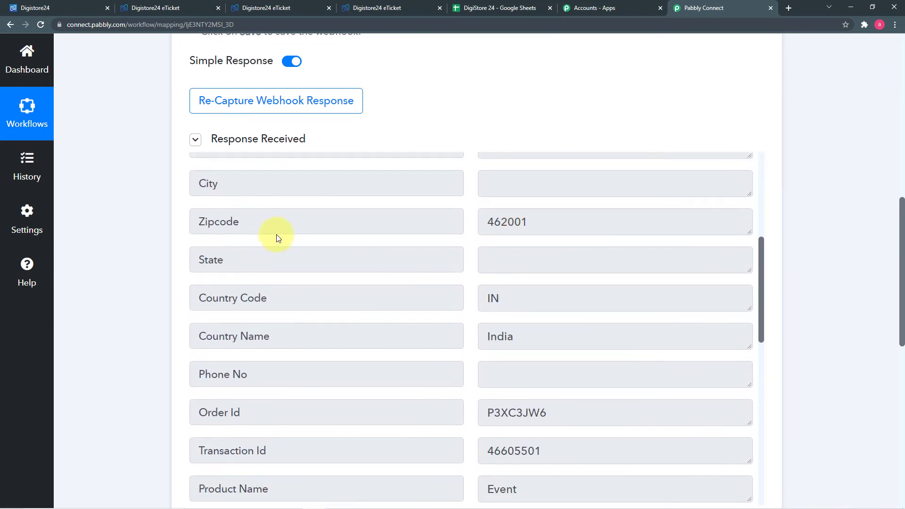
scroll(125, 242, "down", 4)
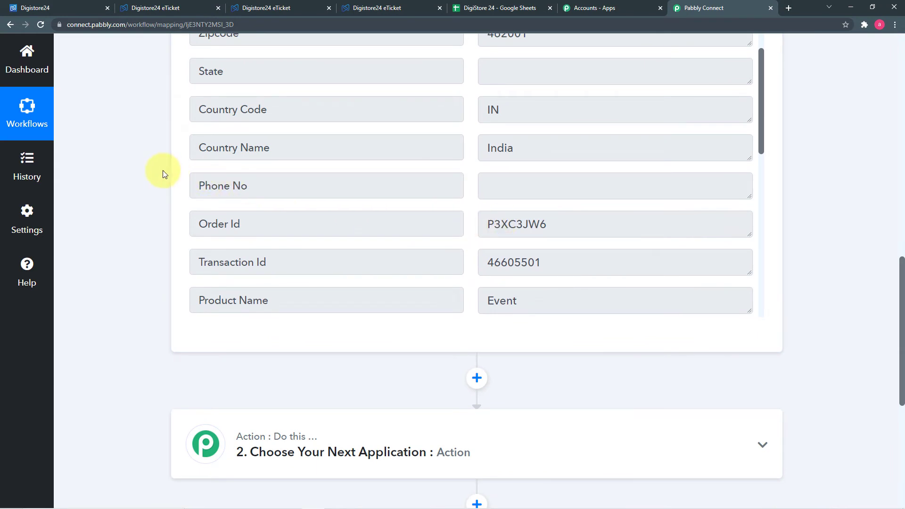
scroll(555, 208, "up", 2)
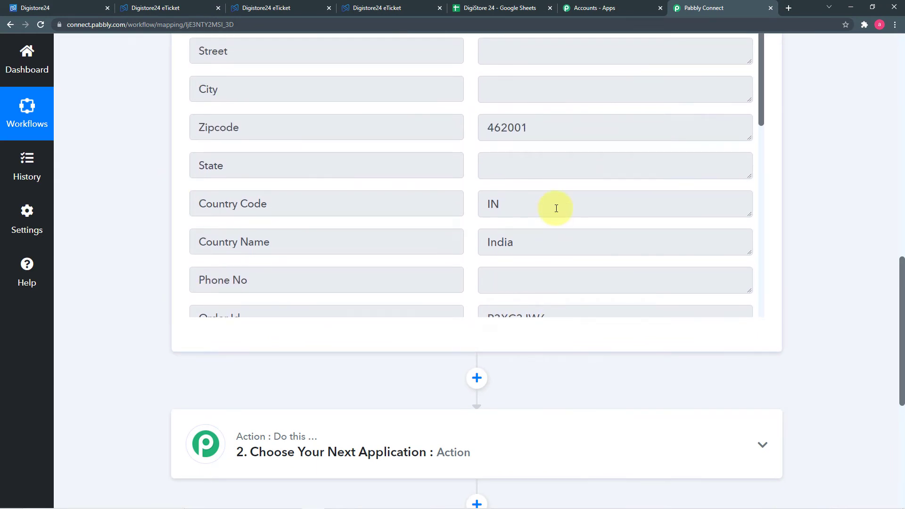
scroll(555, 207, "up", 4)
scroll(556, 208, "down", 2)
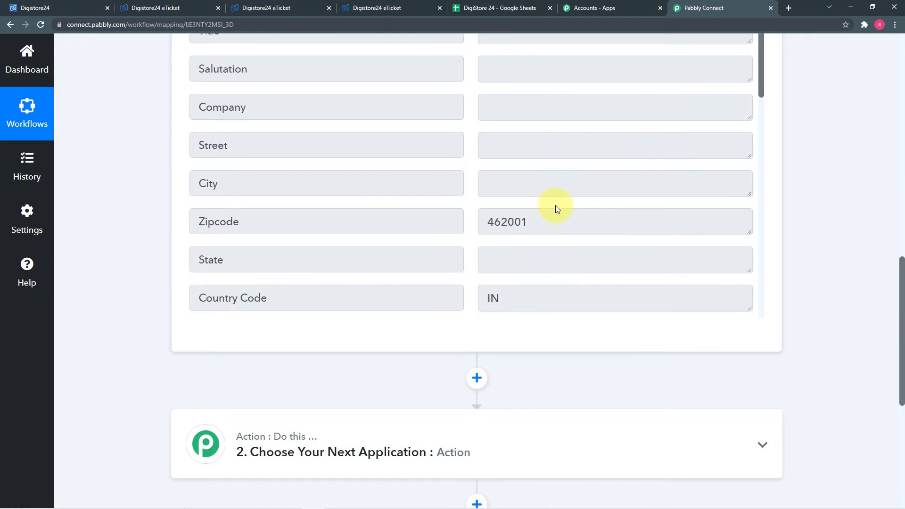
scroll(556, 203, "down", 5)
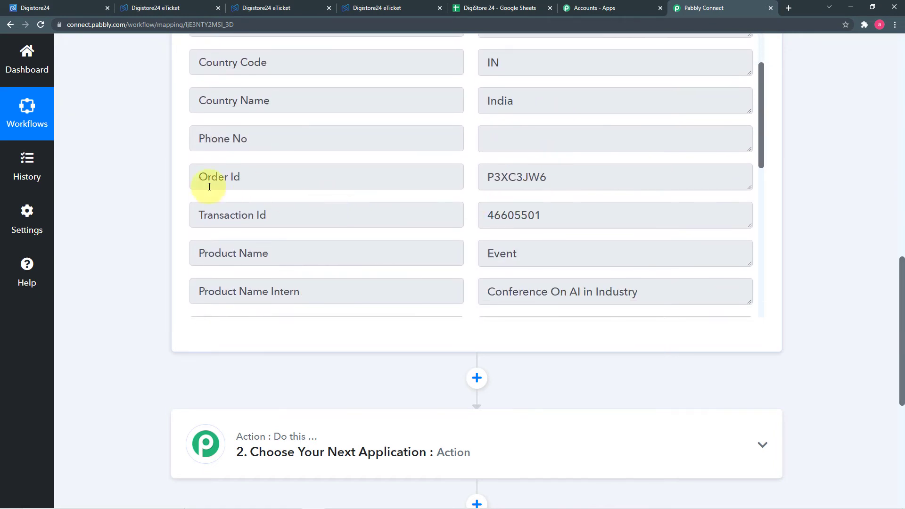
scroll(186, 189, "down", 2)
scroll(187, 189, "down", 3)
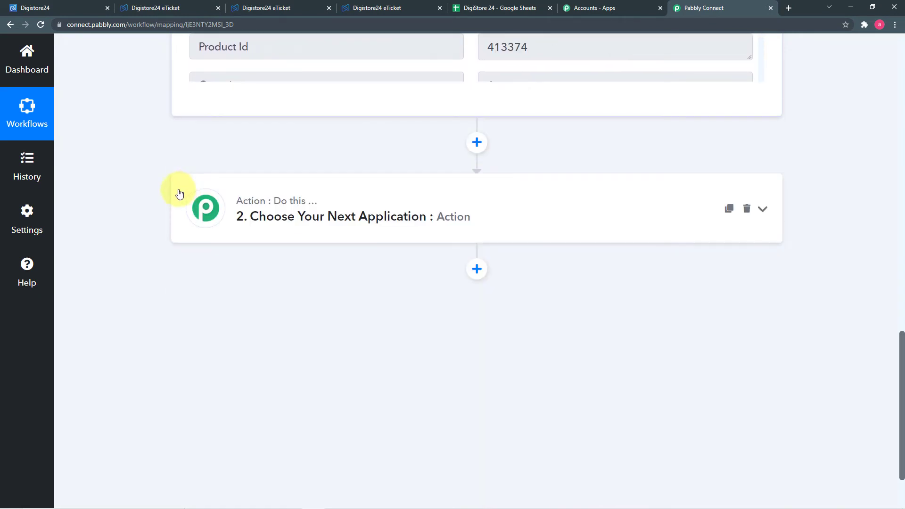
- Add a Date/Time Formatter action with the Current Date event and connect it
left_click(356, 210)
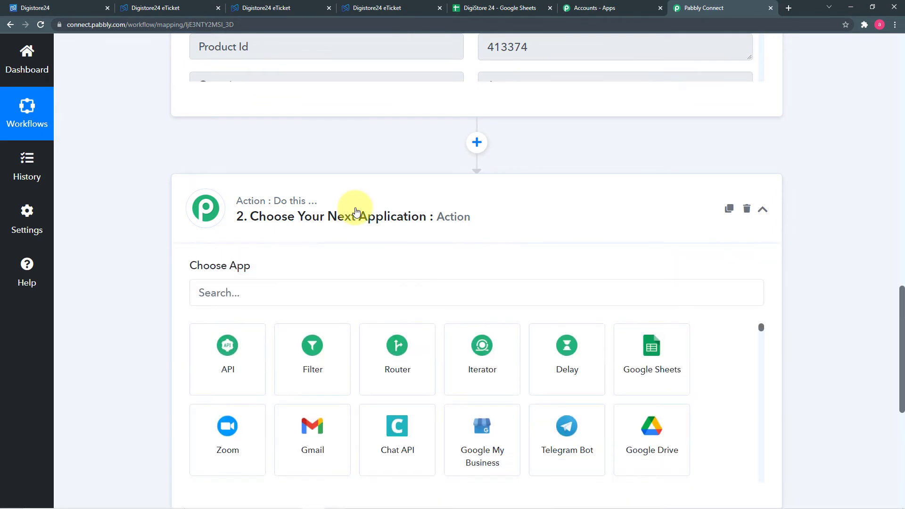
left_click(300, 283)
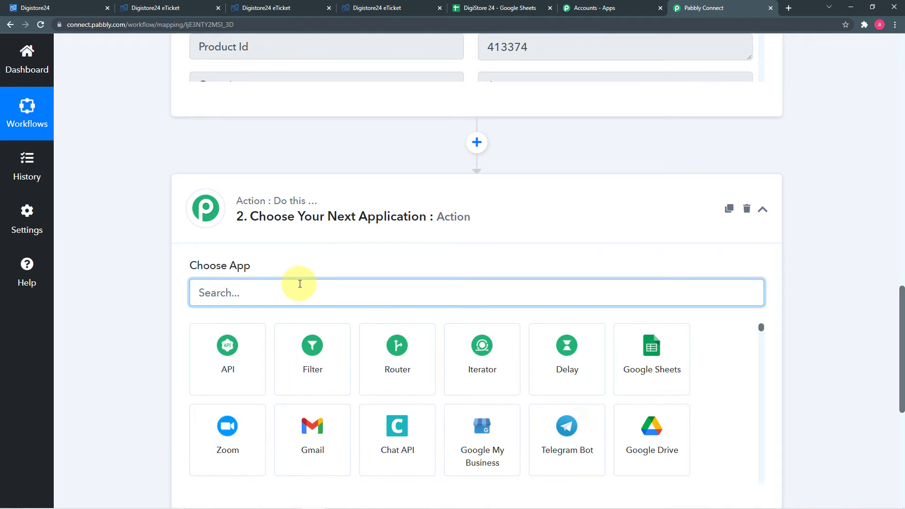
type("date")
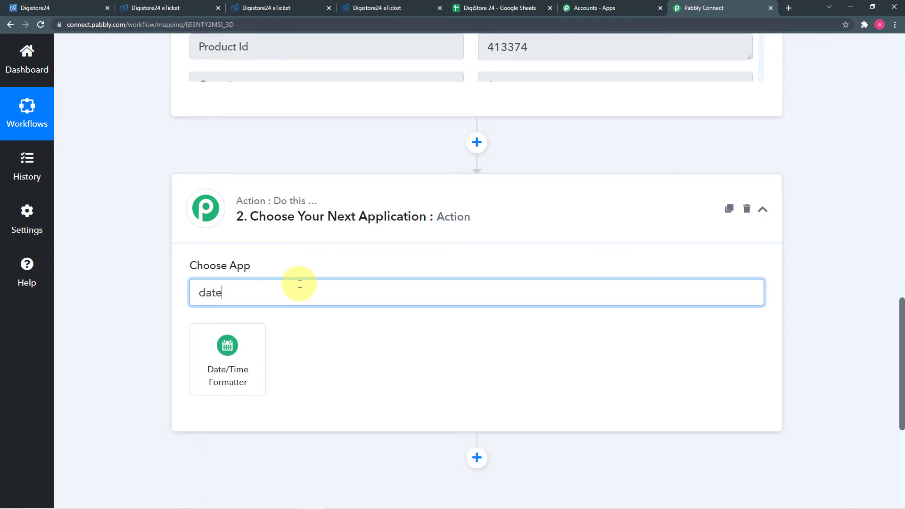
left_click(228, 382)
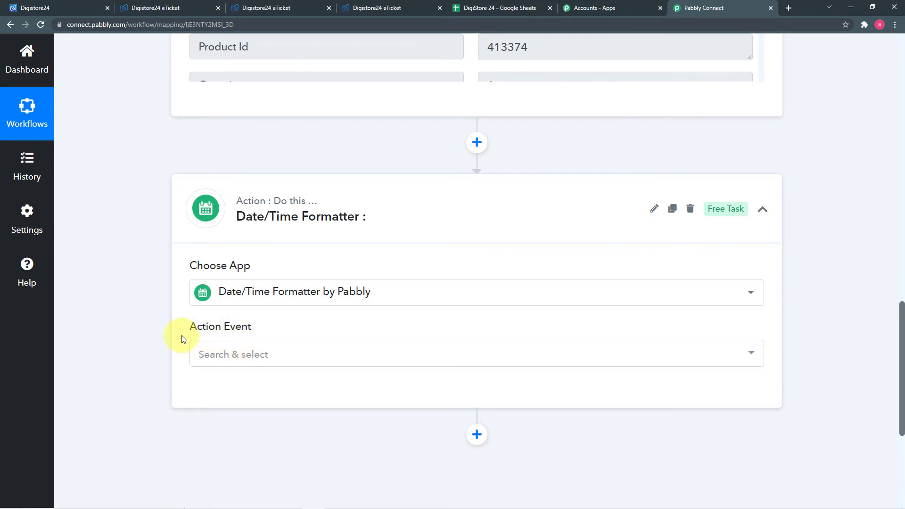
left_click(246, 352)
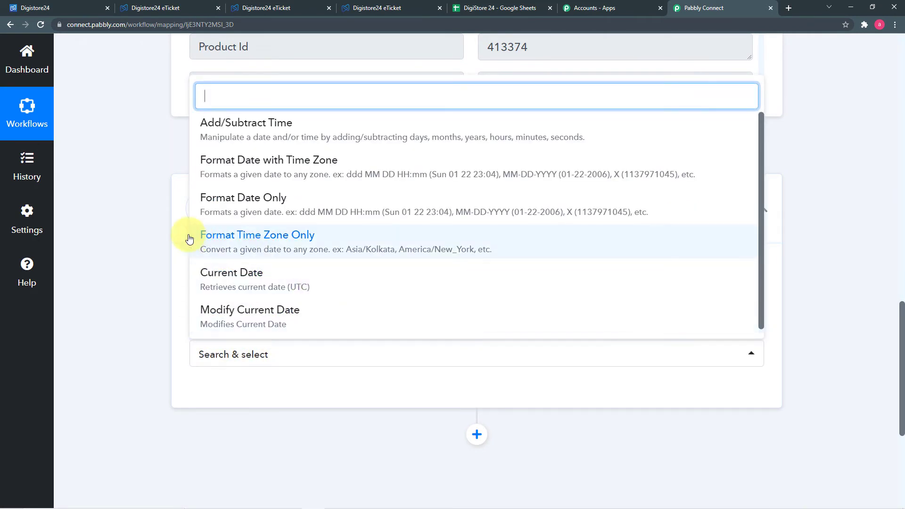
left_click(308, 286)
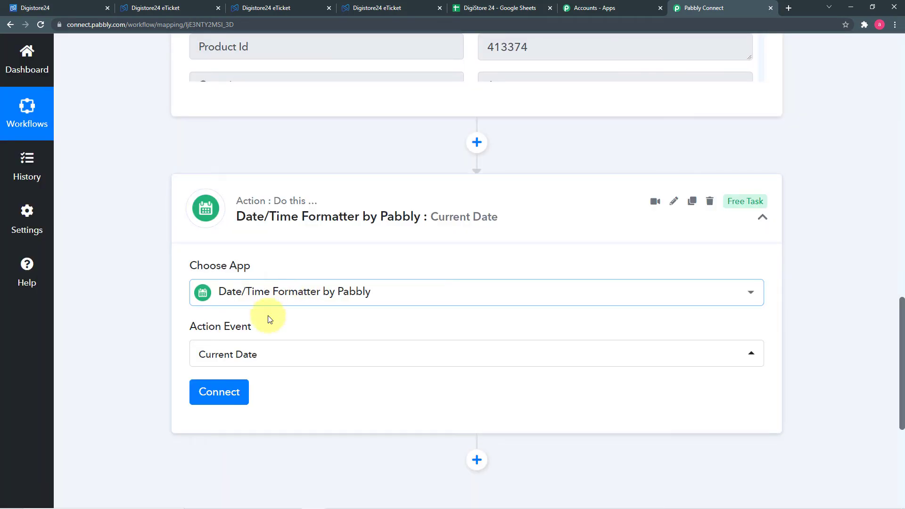
left_click(221, 389)
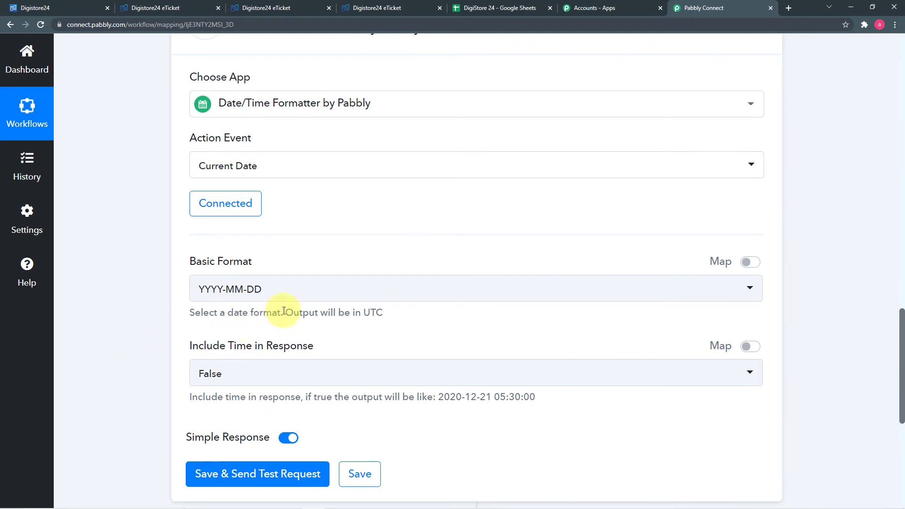
- Set the Current Date format to MM-DD-YYYY with Include Time False, then save and test it
left_click(317, 296)
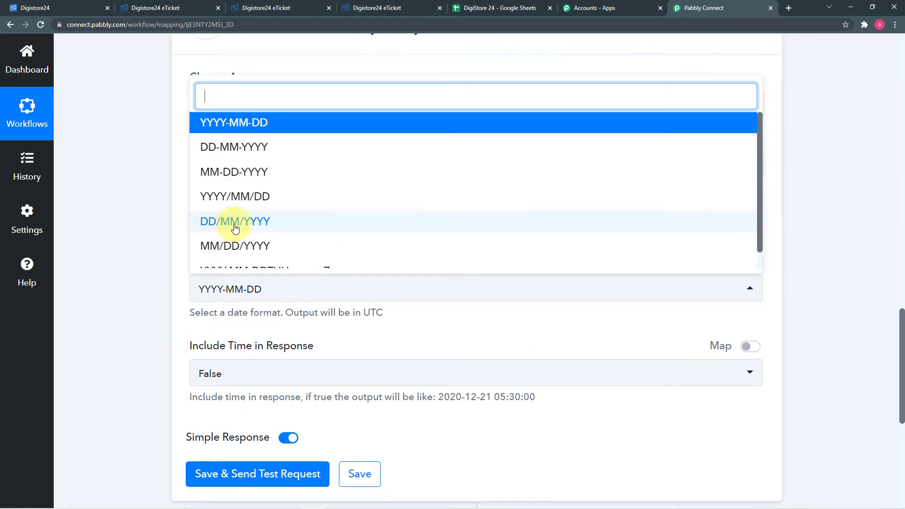
left_click(254, 173)
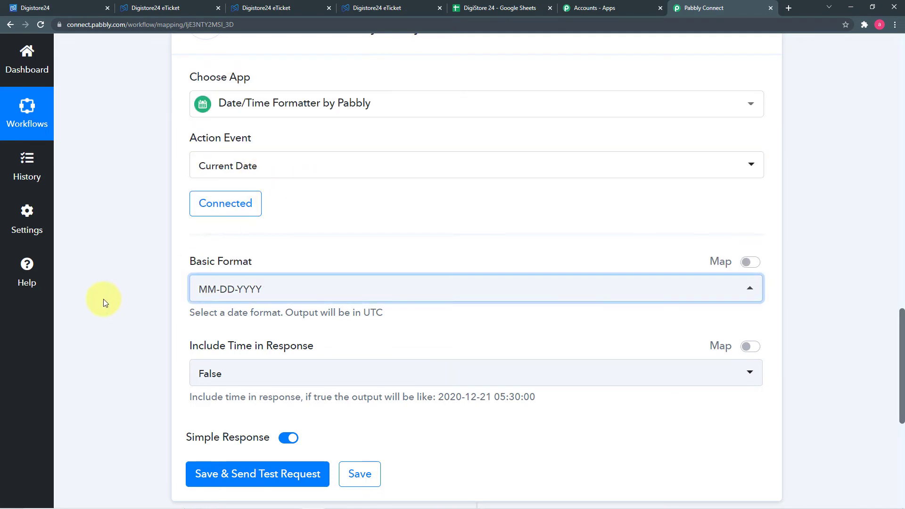
left_click(83, 304)
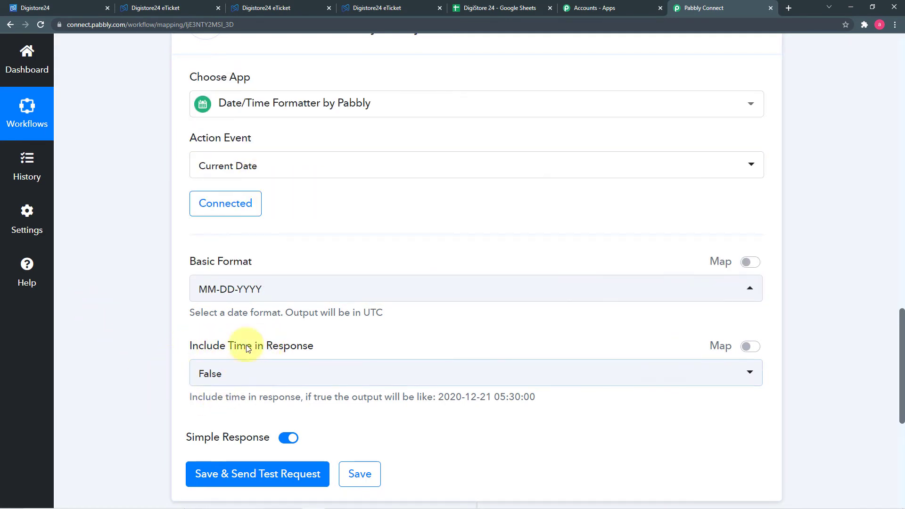
left_click(223, 385)
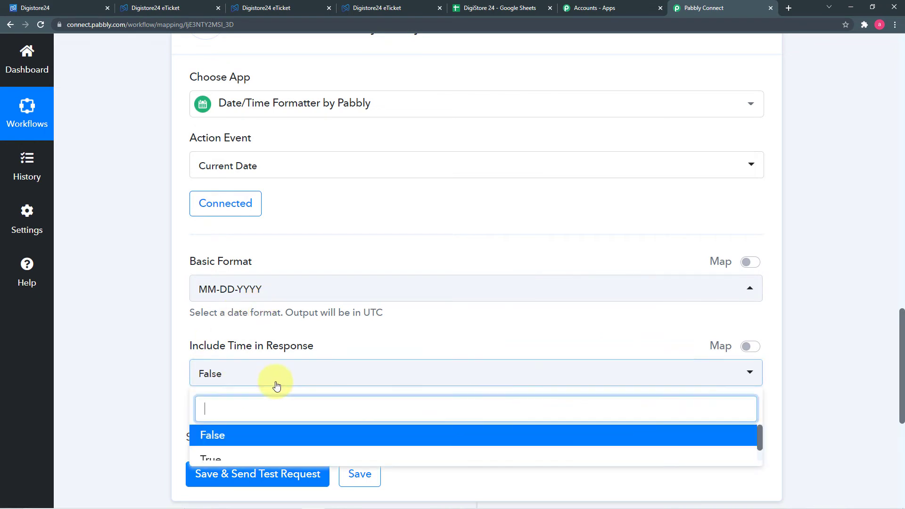
left_click(216, 439)
left_click(151, 399)
scroll(152, 399, "down", 2)
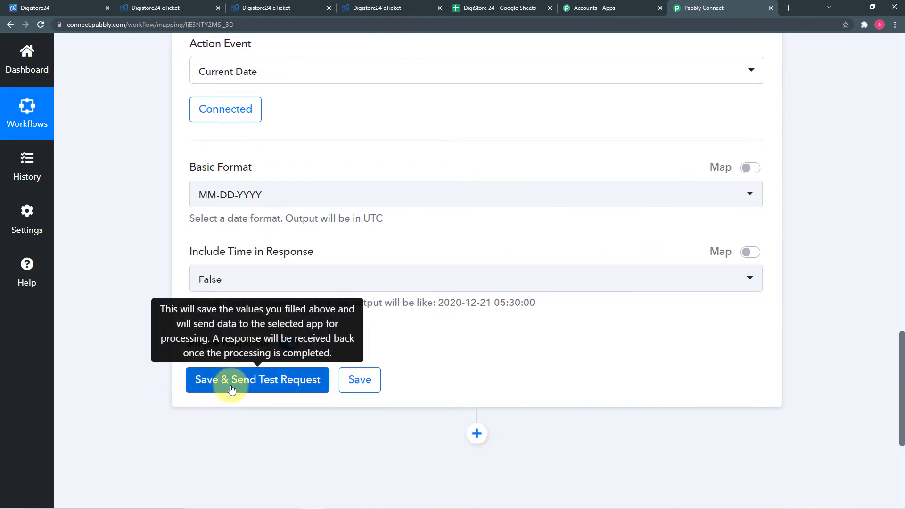
left_click(228, 382)
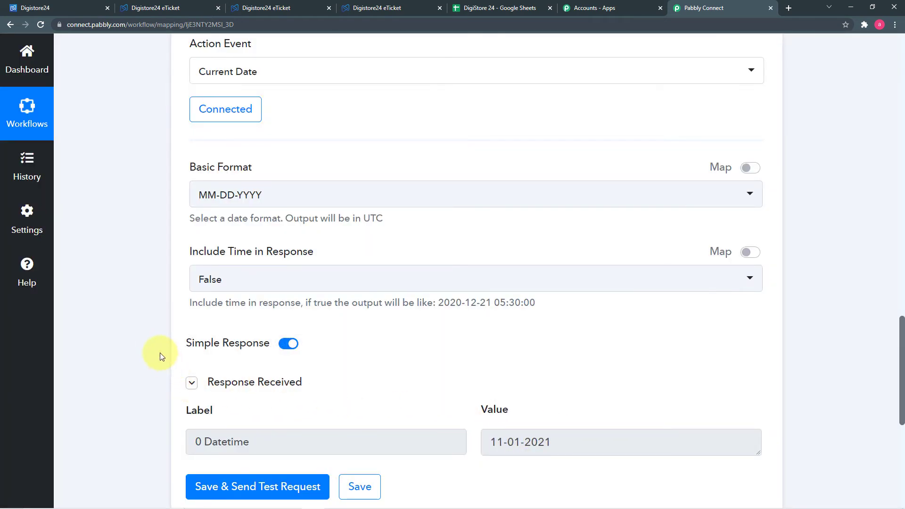
- Review the 11-01-2021 test result and add a new step below the date step
scroll(160, 353, "down", 2)
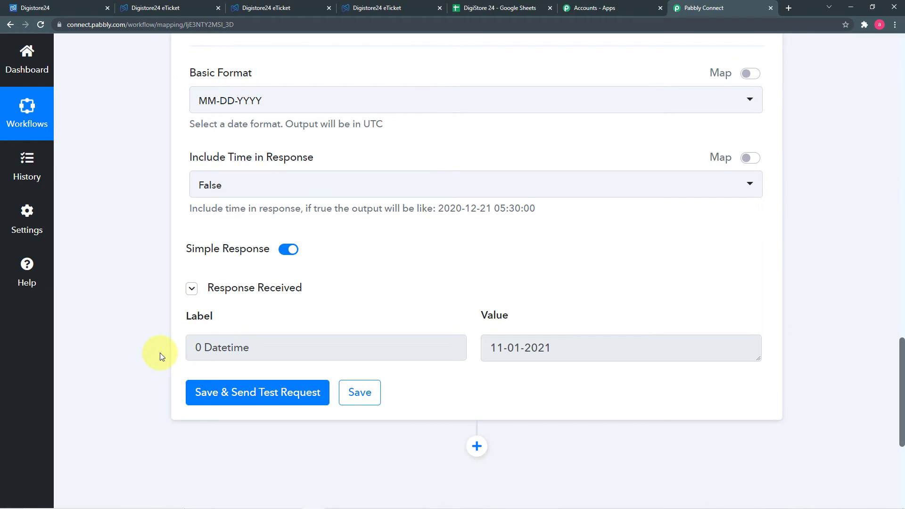
key("alt+Tab")
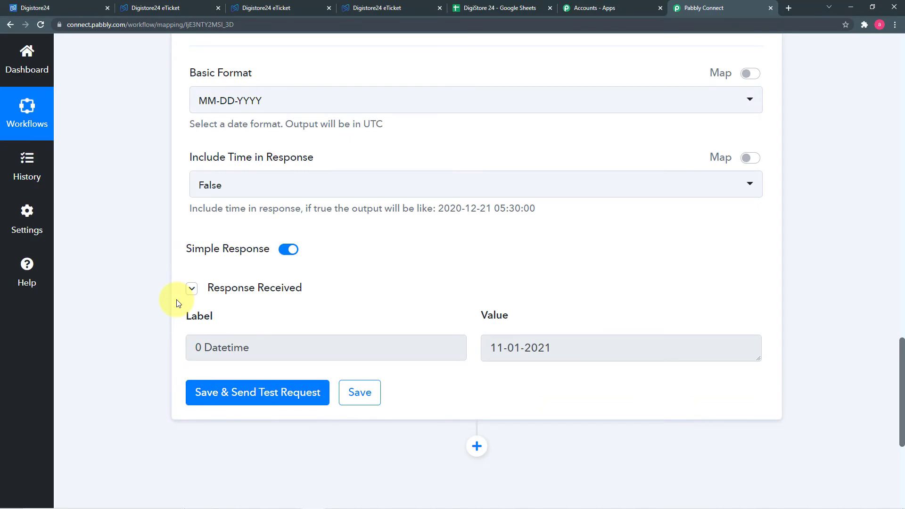
scroll(177, 302, "down", 4)
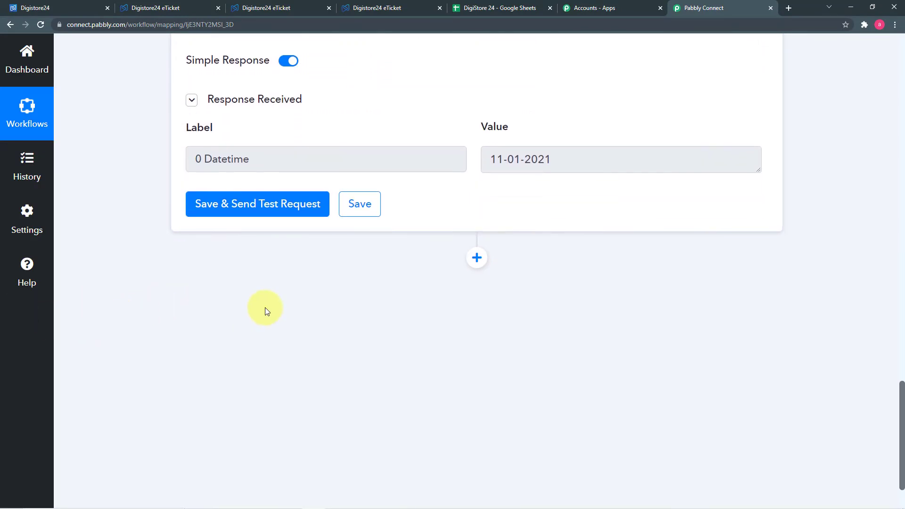
left_click(476, 257)
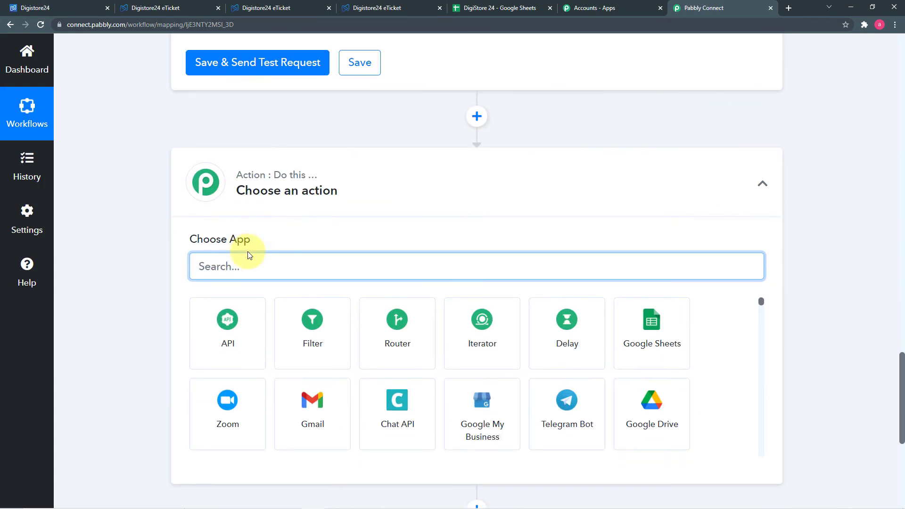
- Choose Google Sheets as the action app with the Add New Row event
scroll(330, 254, "down", 1)
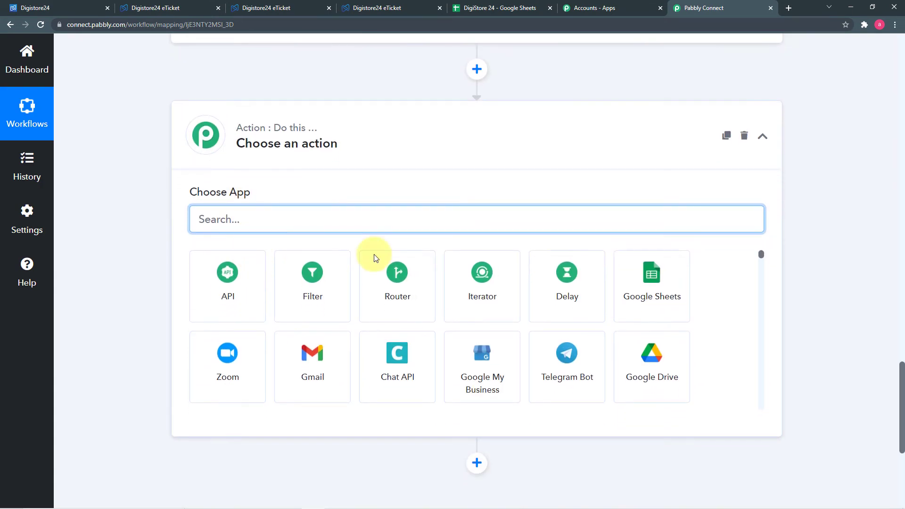
left_click(648, 290)
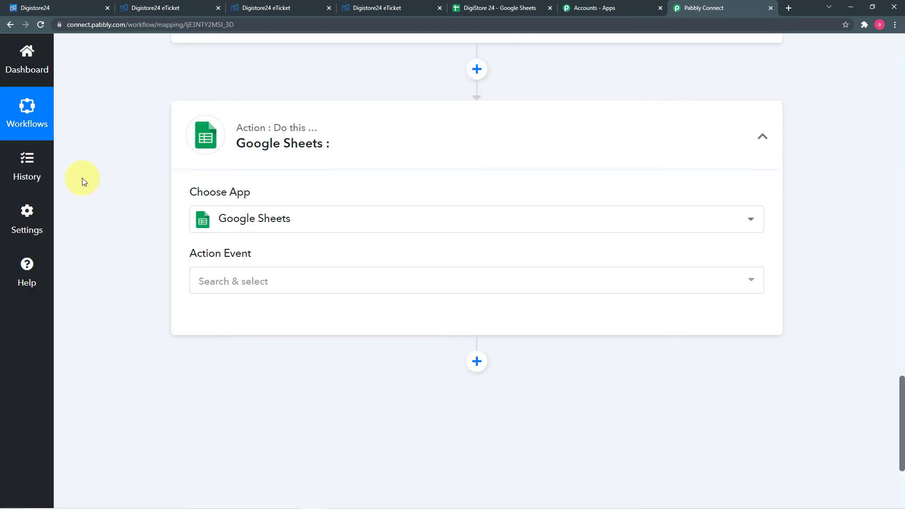
scroll(77, 210, "down", 2)
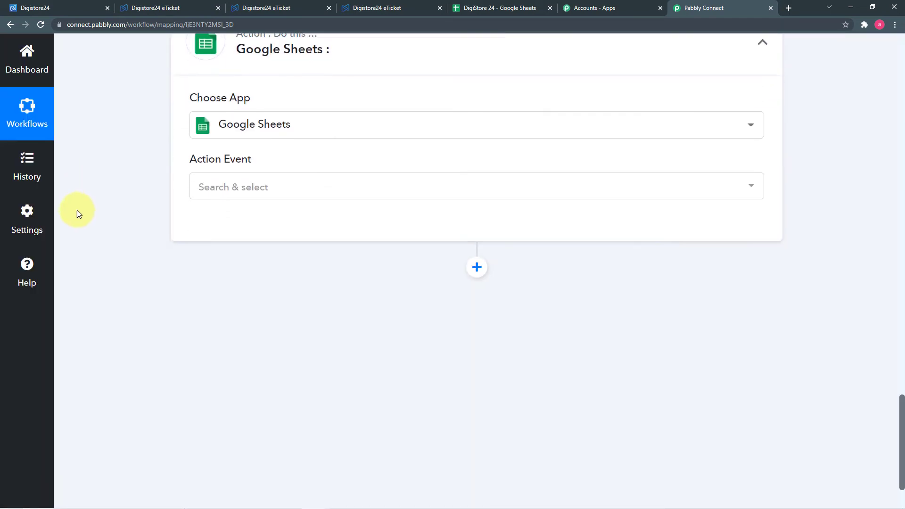
left_click(252, 198)
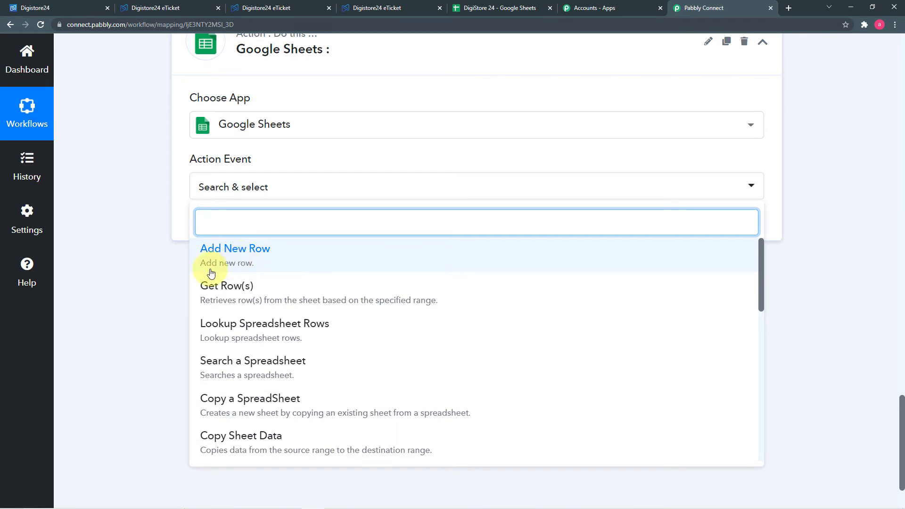
left_click(237, 260)
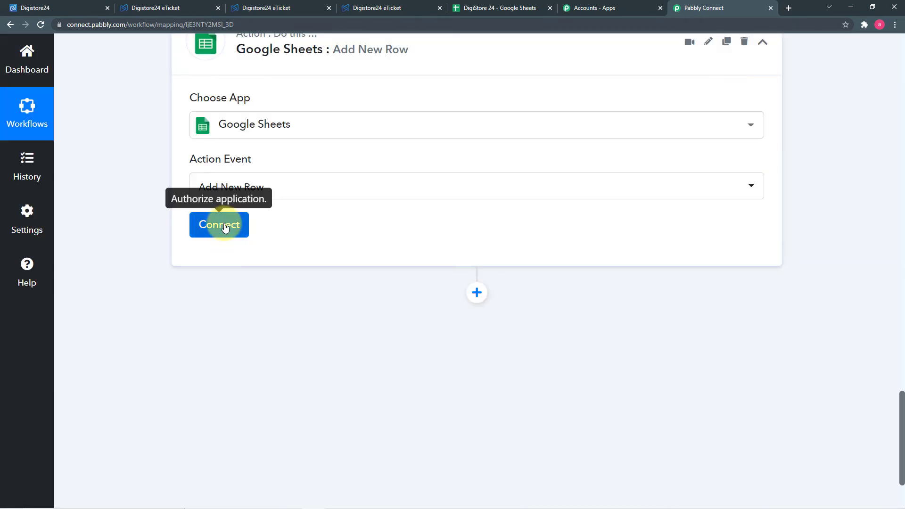
- Add a new Google Sheets connection by signing in with Google and granting Pabbly Connect access
left_click(225, 228)
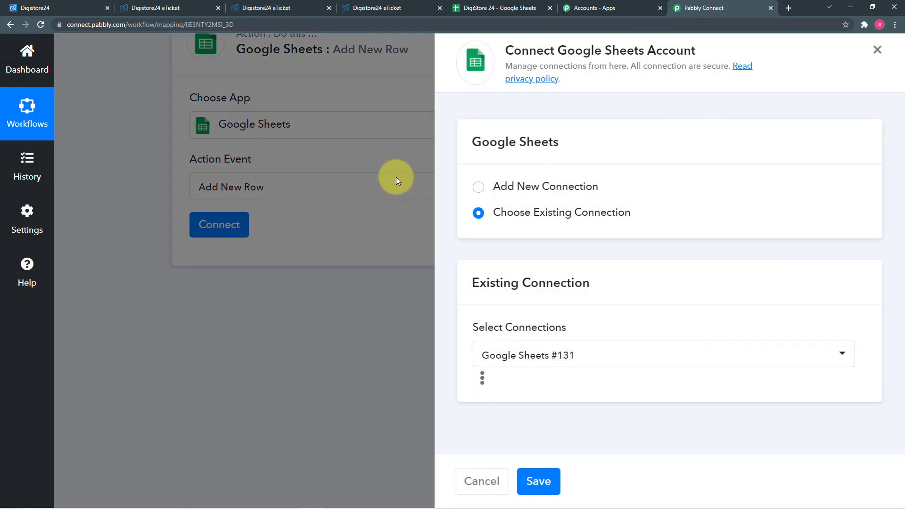
left_click(478, 187)
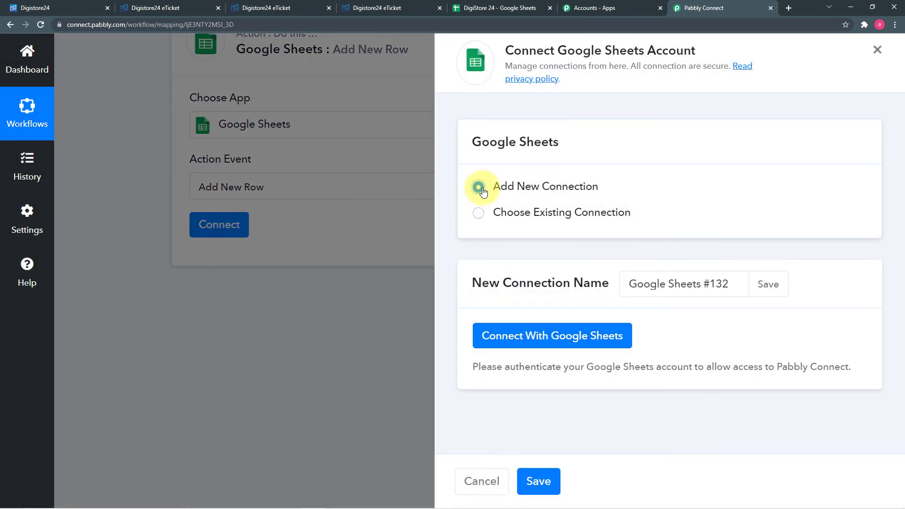
left_click(498, 333)
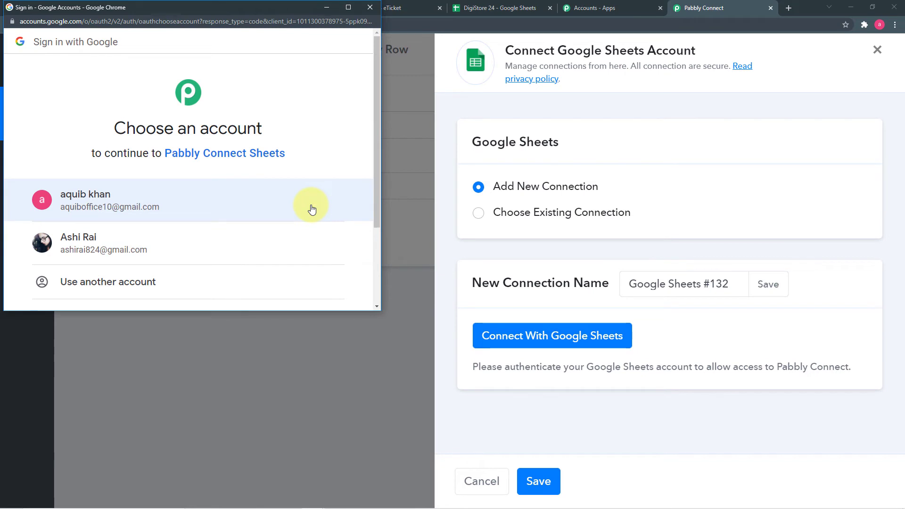
left_click(98, 246)
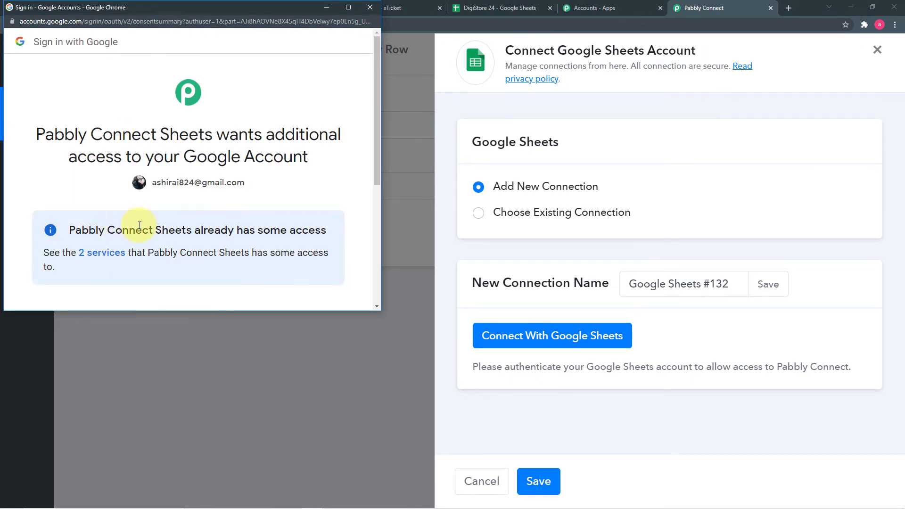
scroll(173, 218, "down", 1)
scroll(174, 218, "down", 4)
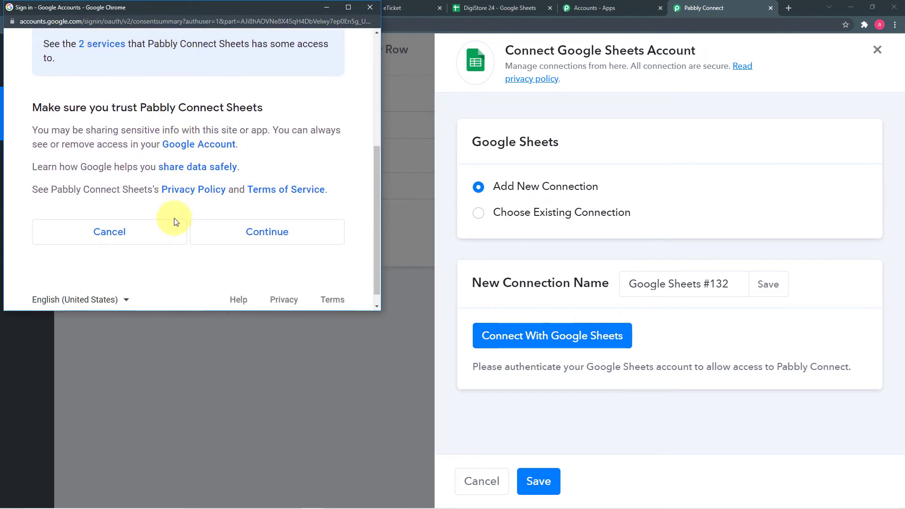
left_click(264, 219)
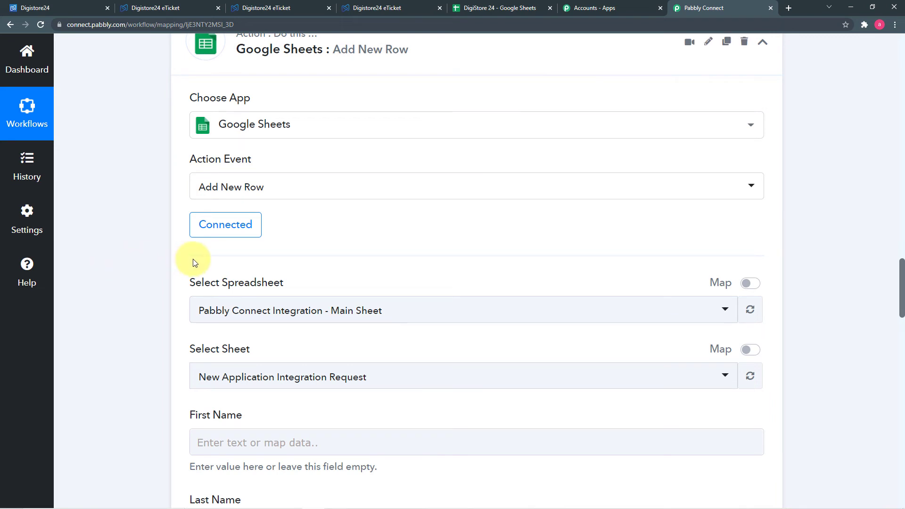
- Select DigiStore 24 as the spreadsheet, checking its contents in the Google Sheets tab
scroll(116, 220, "down", 3)
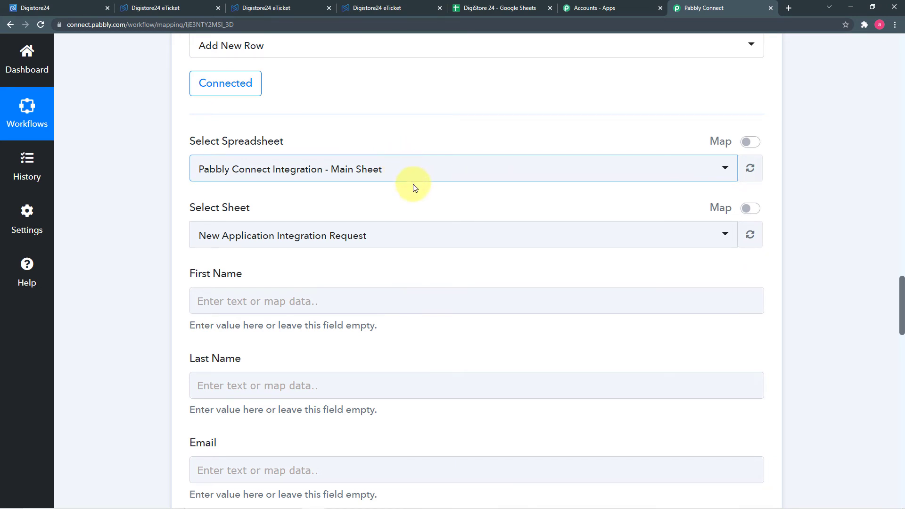
left_click(488, 6)
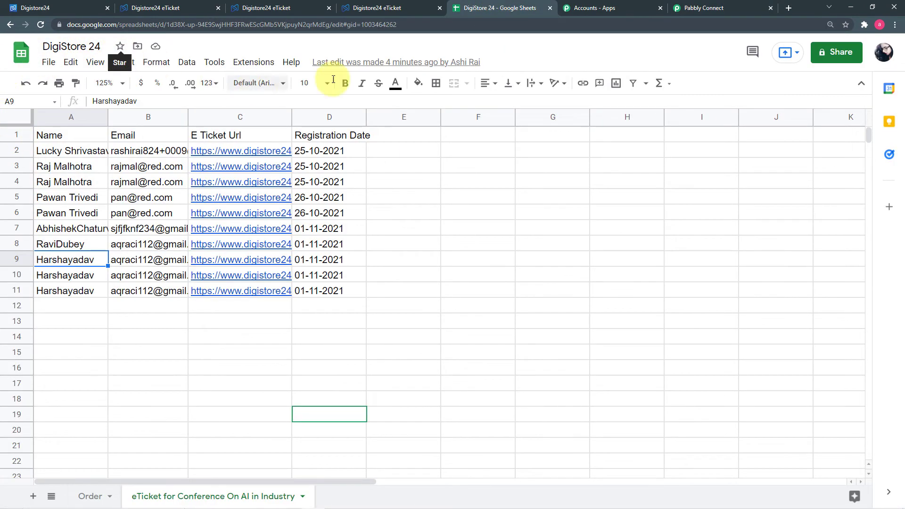
left_click(681, 12)
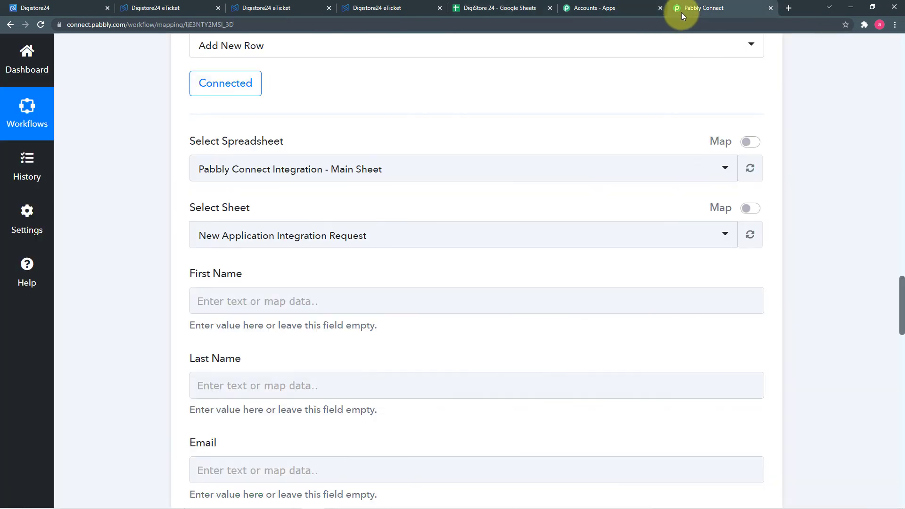
left_click(298, 181)
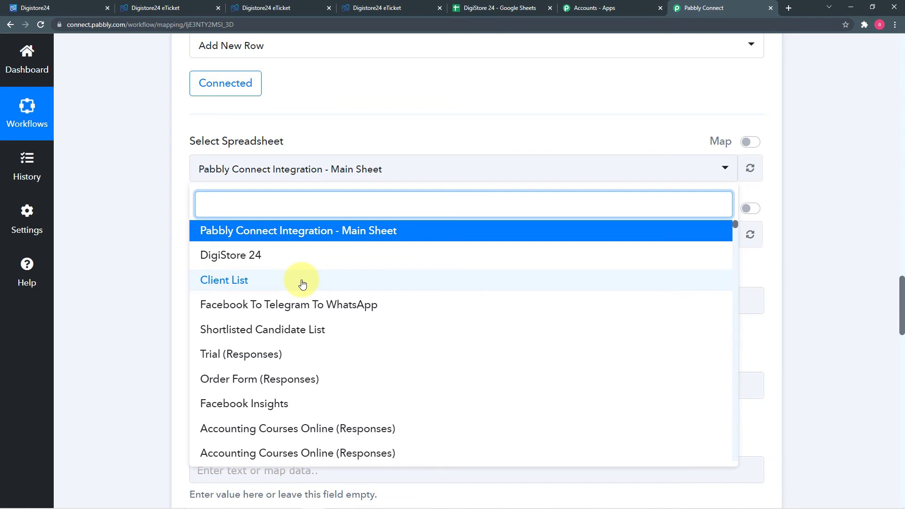
scroll(302, 283, "down", 3)
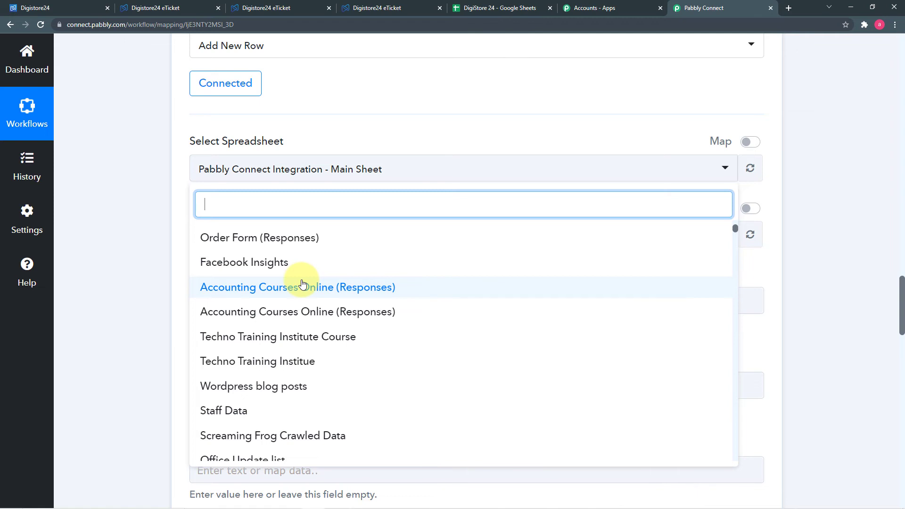
scroll(226, 285, "up", 3)
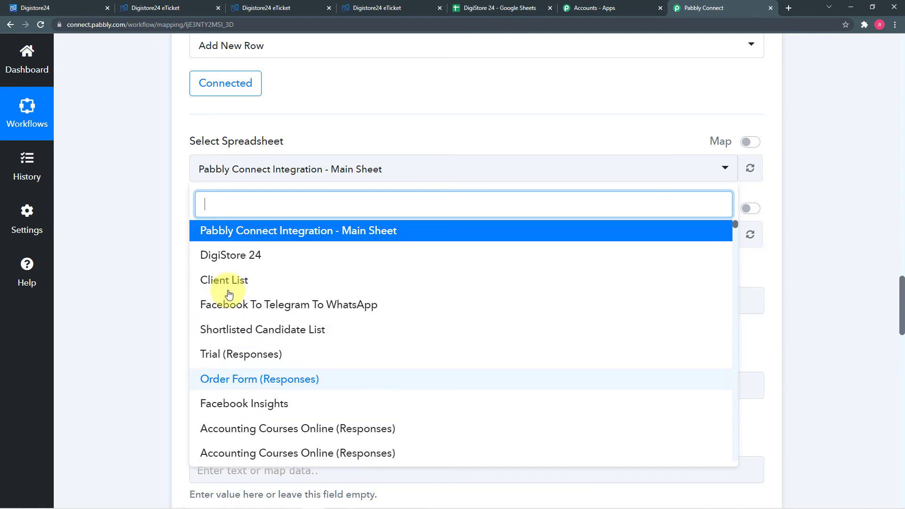
left_click(262, 264)
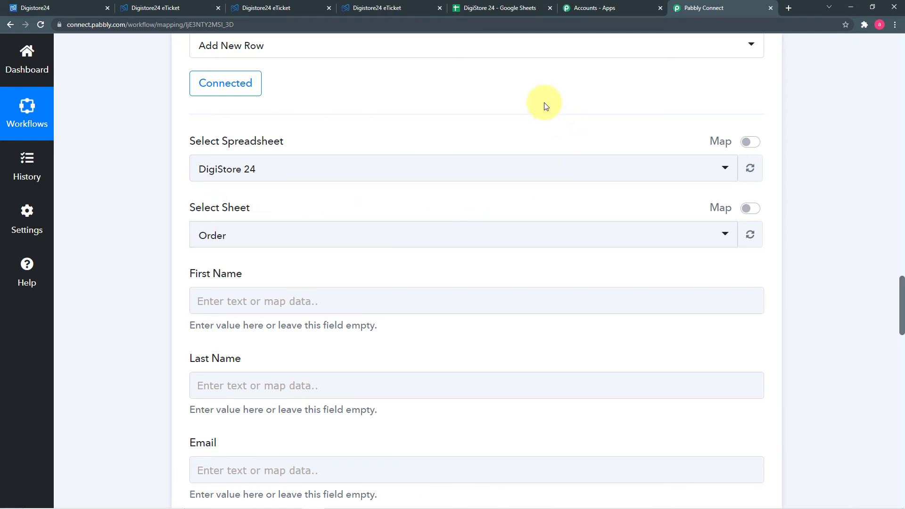
left_click(505, 10)
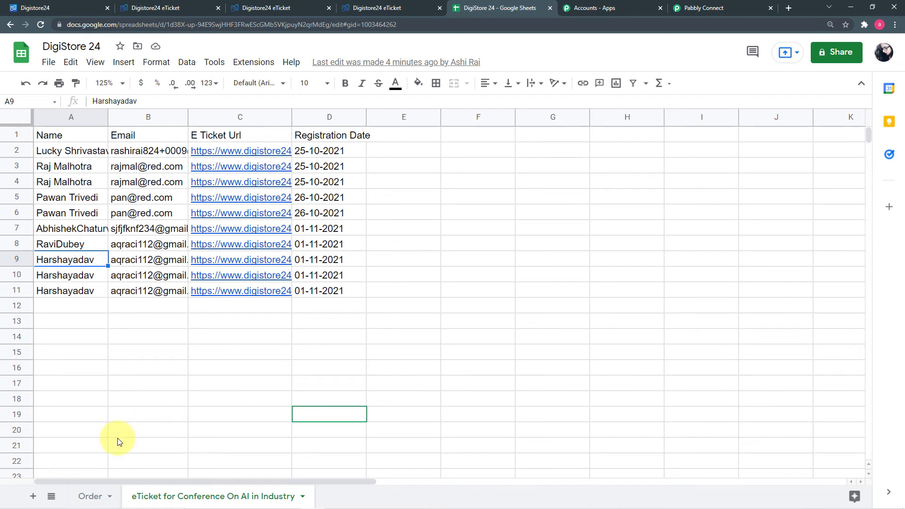
- Review the eTicket sheet, then pick 'eTicket for Conference On AI in Industry' as the target sheet
mouse_move(109, 505)
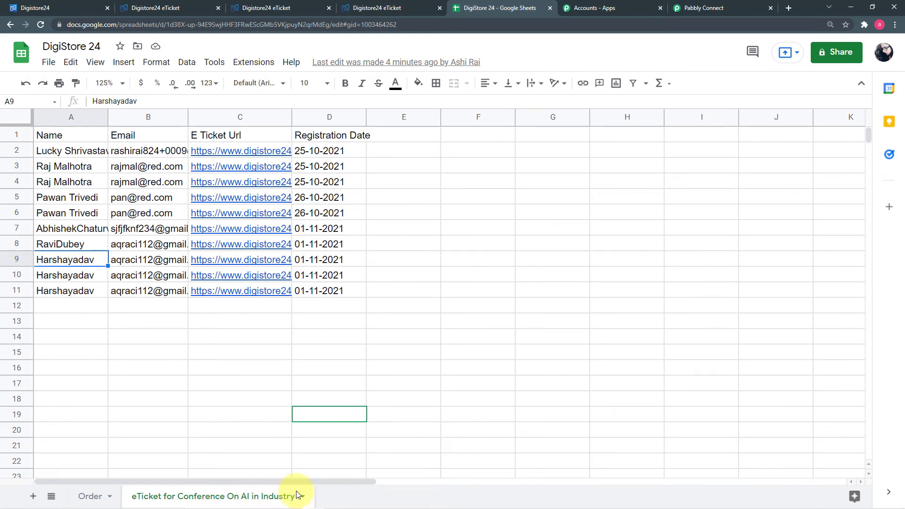
left_click(393, 8)
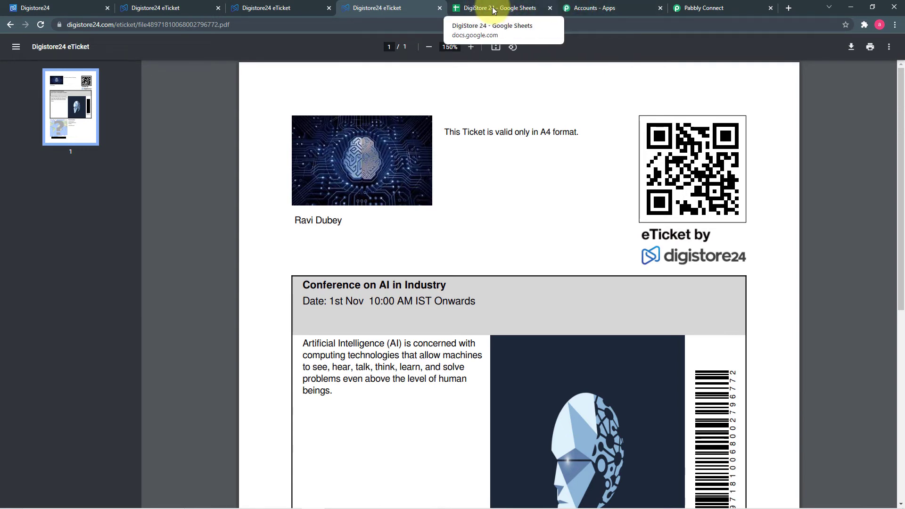
key("ctrl+9")
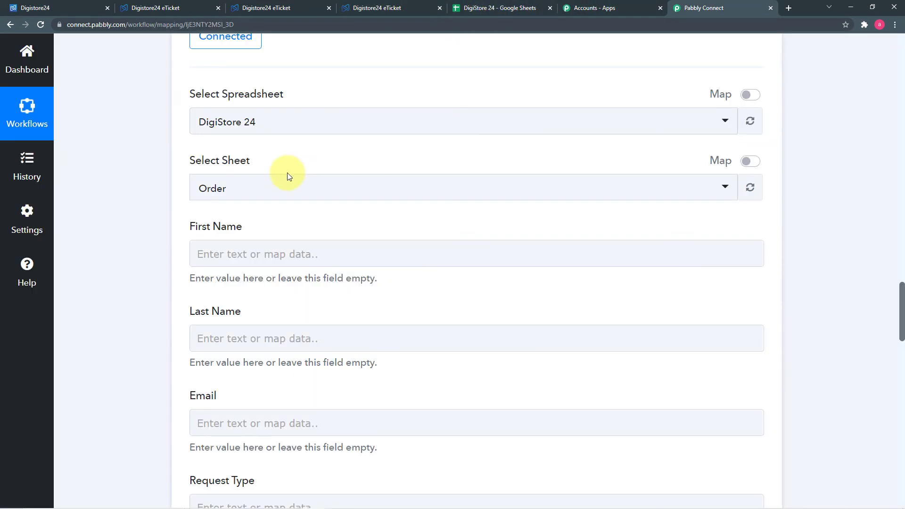
left_click(307, 195)
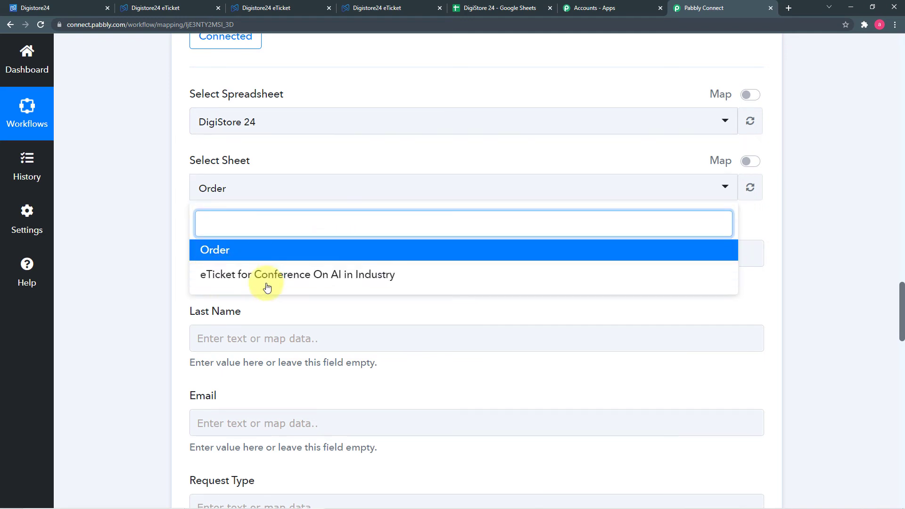
left_click(218, 276)
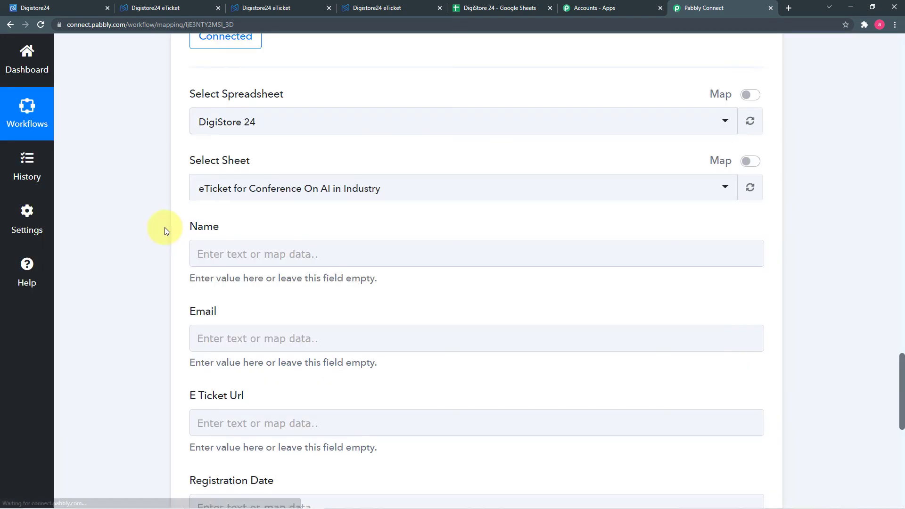
scroll(165, 228, "down", 2)
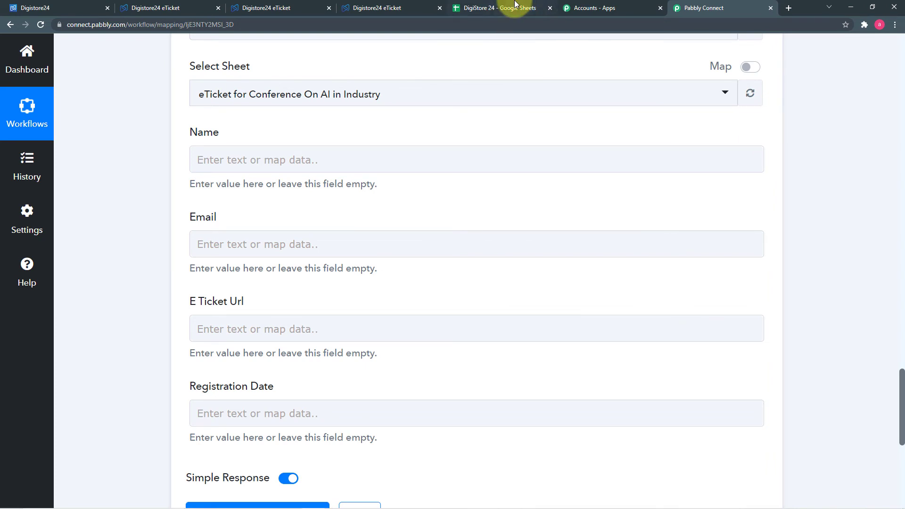
- Check the spreadsheet's existing rows, then scroll back to the empty Name, Email, E Ticket Url, Registration Date fields
left_click(485, 10)
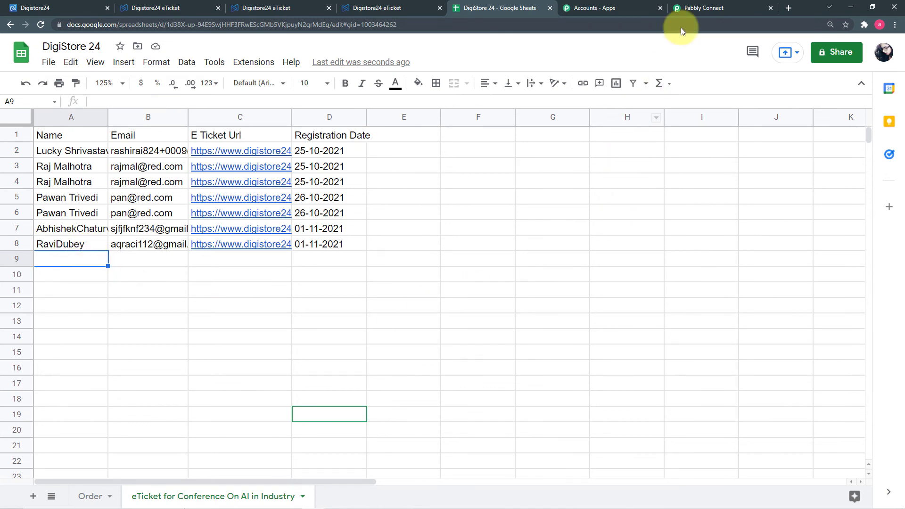
left_click(693, 12)
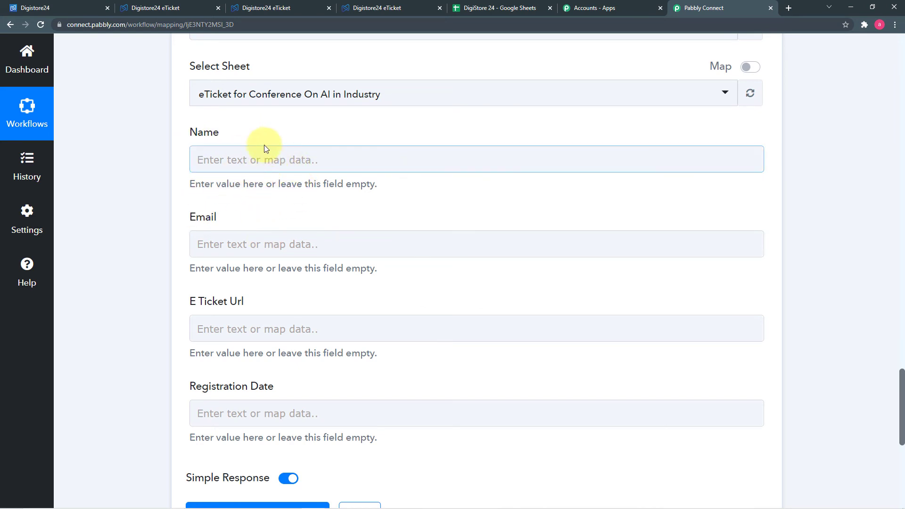
scroll(280, 175, "up", 10)
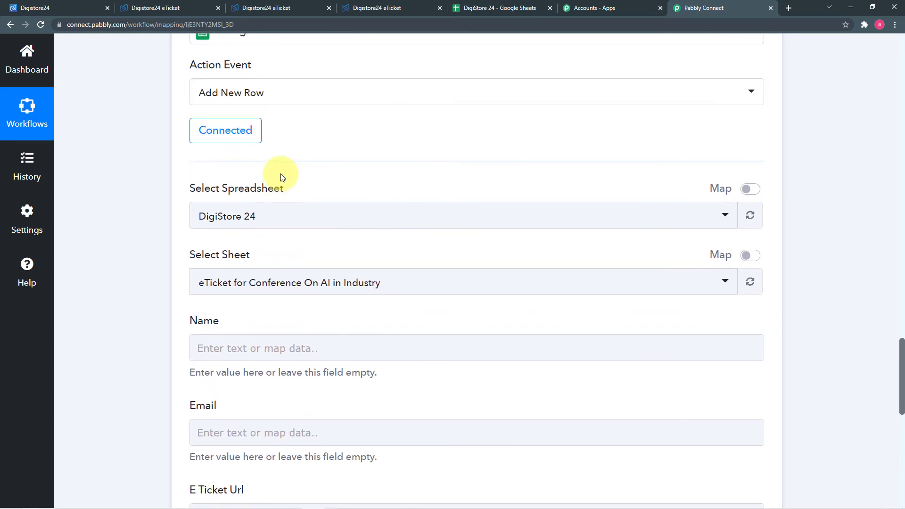
scroll(282, 180, "up", 14)
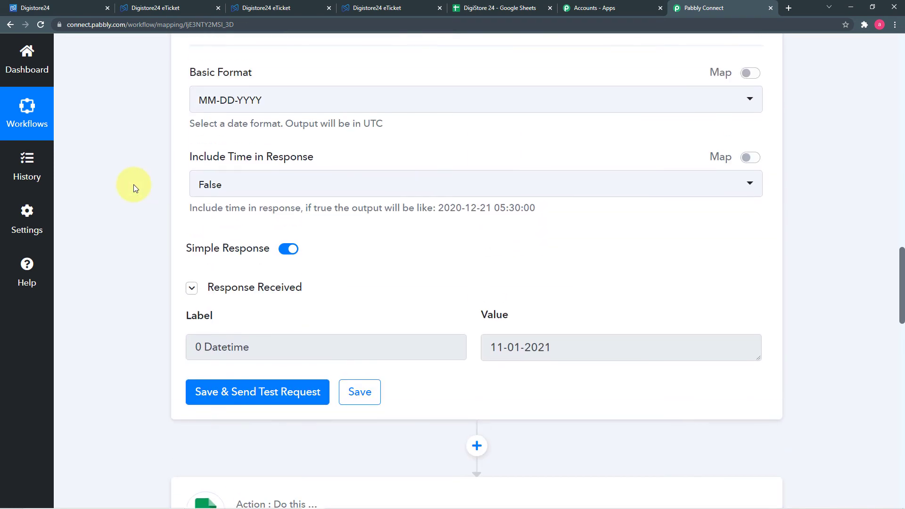
scroll(134, 185, "up", 7)
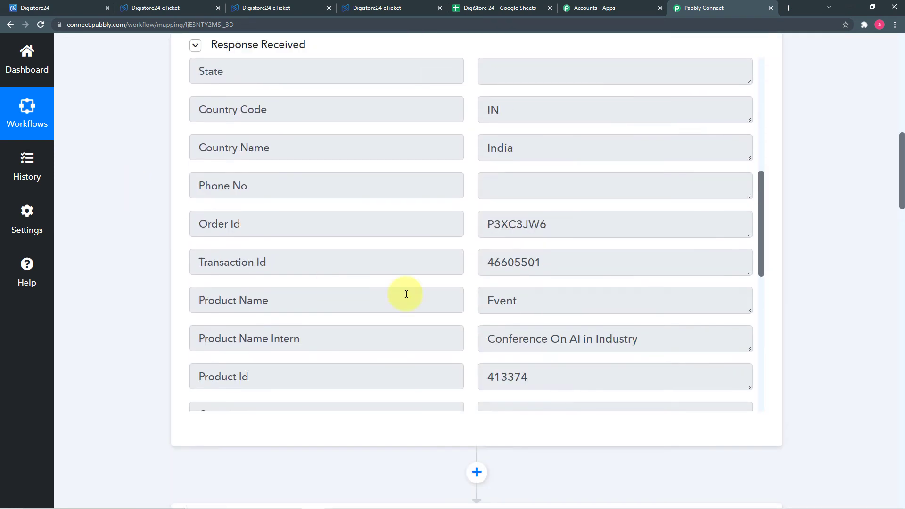
scroll(351, 319, "up", 8)
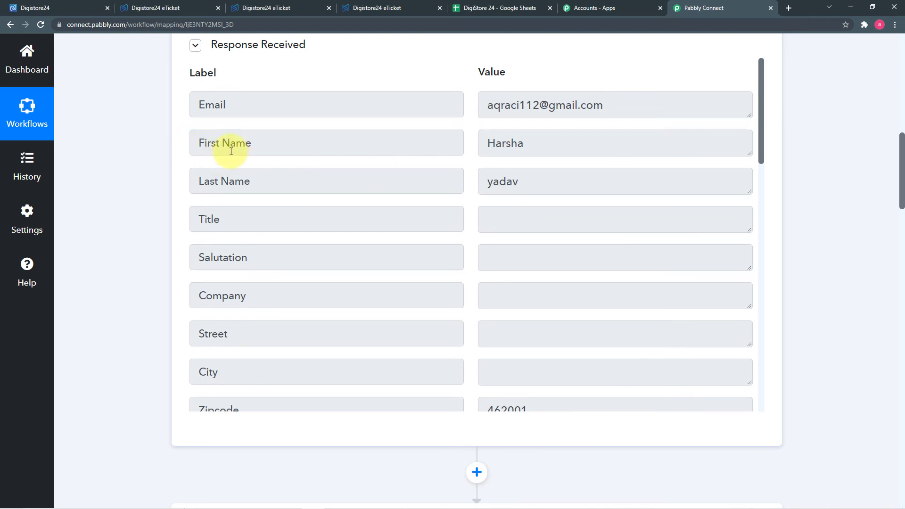
scroll(131, 224, "down", 7)
scroll(131, 230, "down", 18)
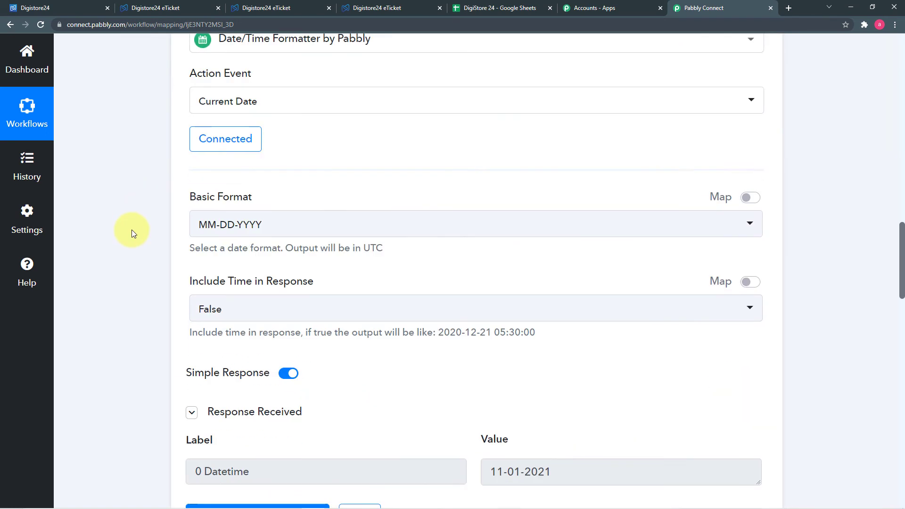
scroll(131, 230, "down", 4)
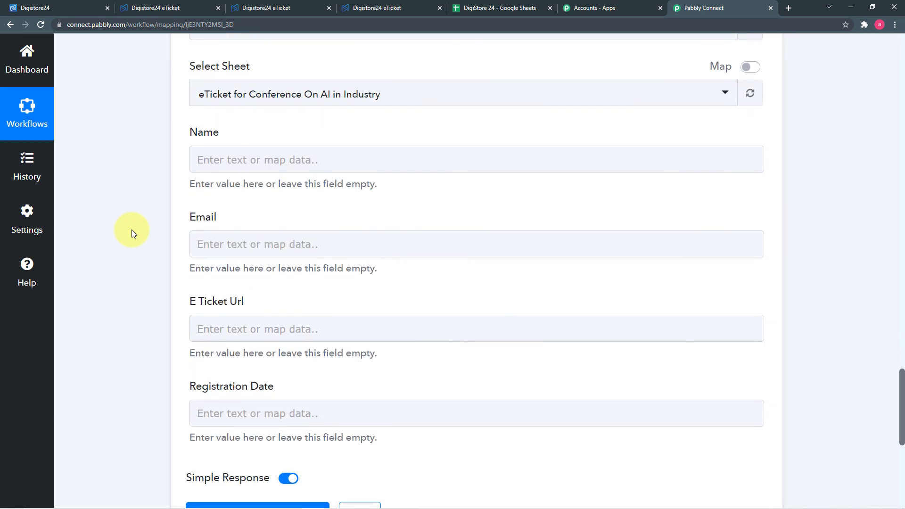
- Map the Digistore24 buyer's First Name and Last Name into the Name field
left_click(279, 161)
left_click(320, 162)
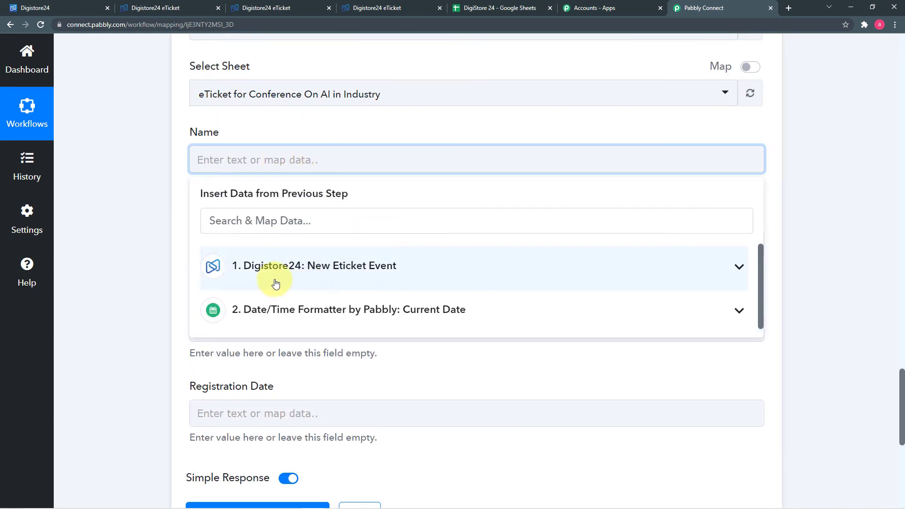
left_click(342, 269)
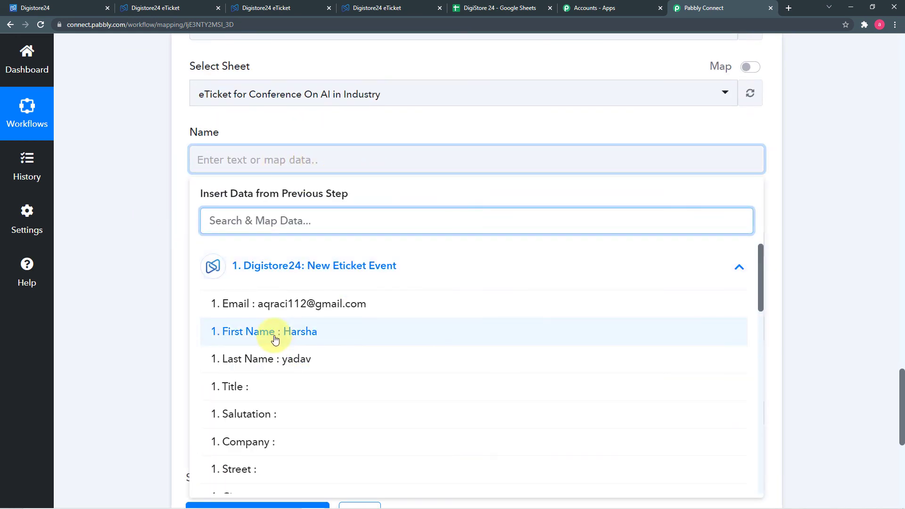
left_click(315, 341)
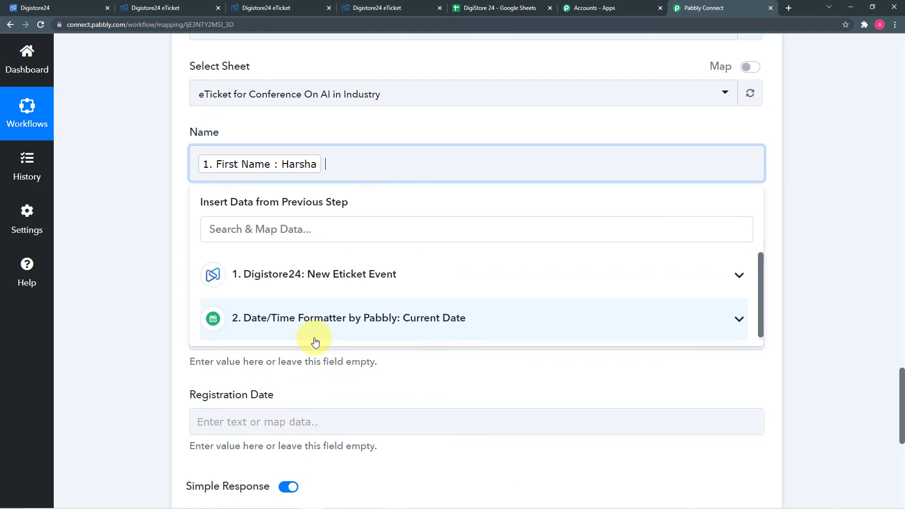
left_click(311, 281)
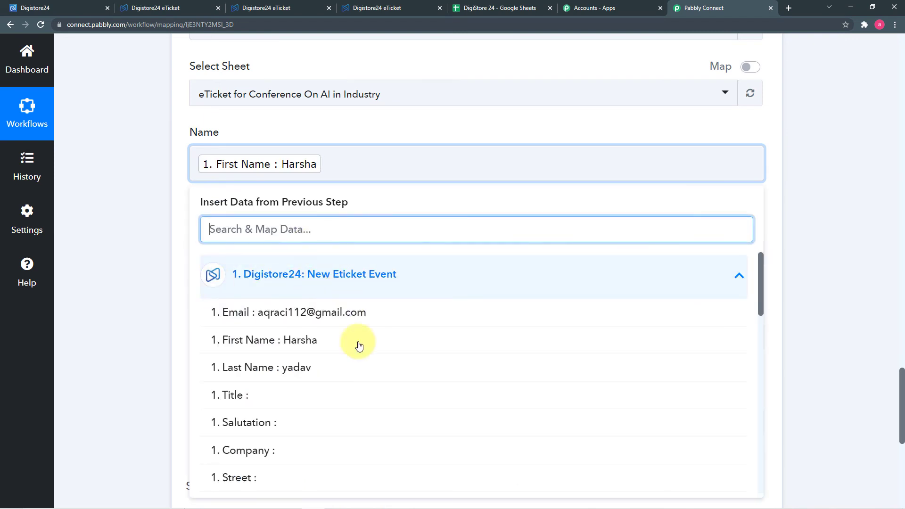
left_click(282, 375)
left_click(158, 304)
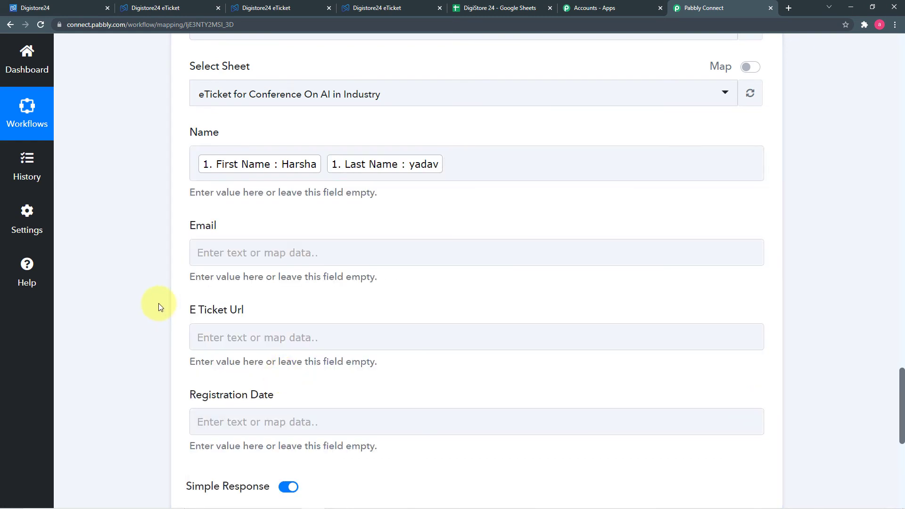
- Map the Digistore24 buyer's Email into the Email field
scroll(158, 303, "down", 1)
left_click(325, 207)
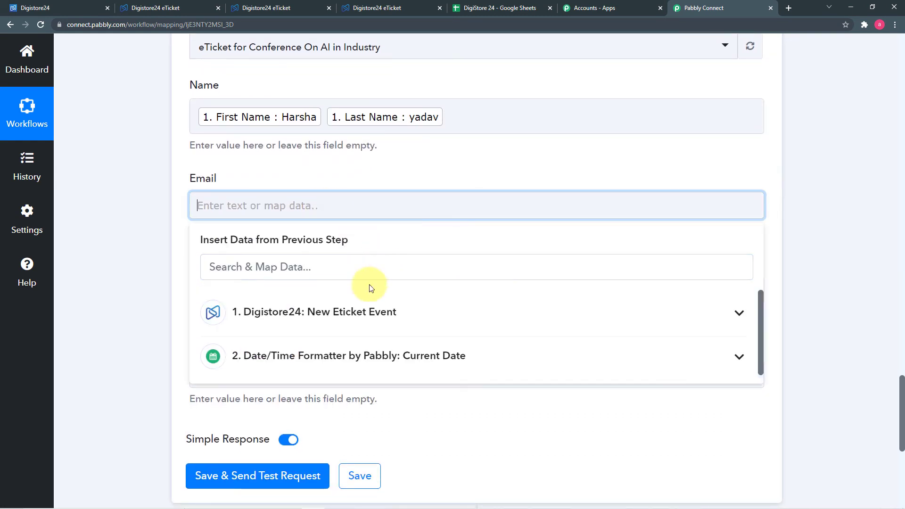
left_click(406, 325)
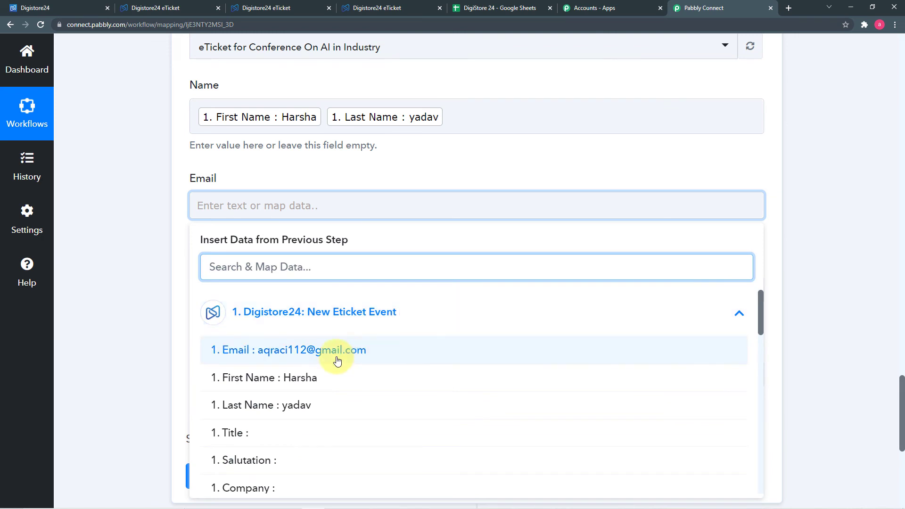
left_click(306, 358)
left_click(141, 303)
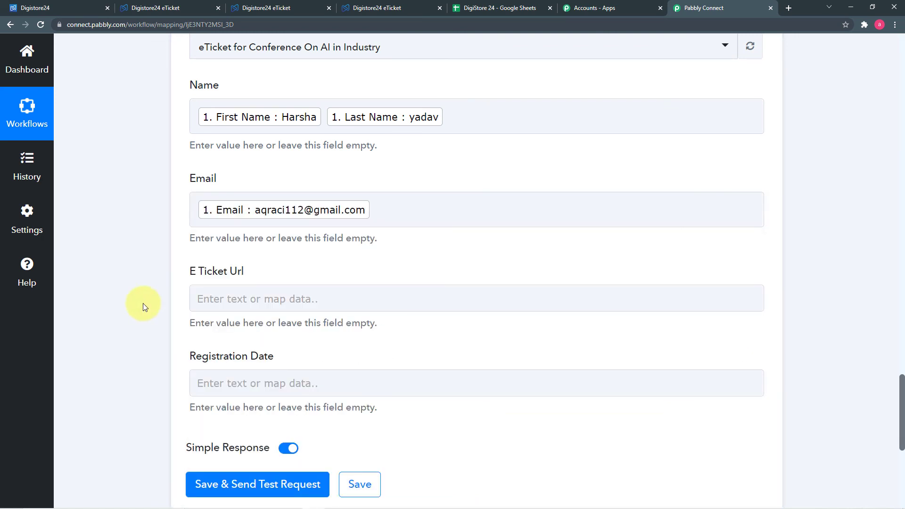
- Map the Digistore24 Eticket Url into the E Ticket Url field
left_click(255, 298)
scroll(419, 360, "down", 2)
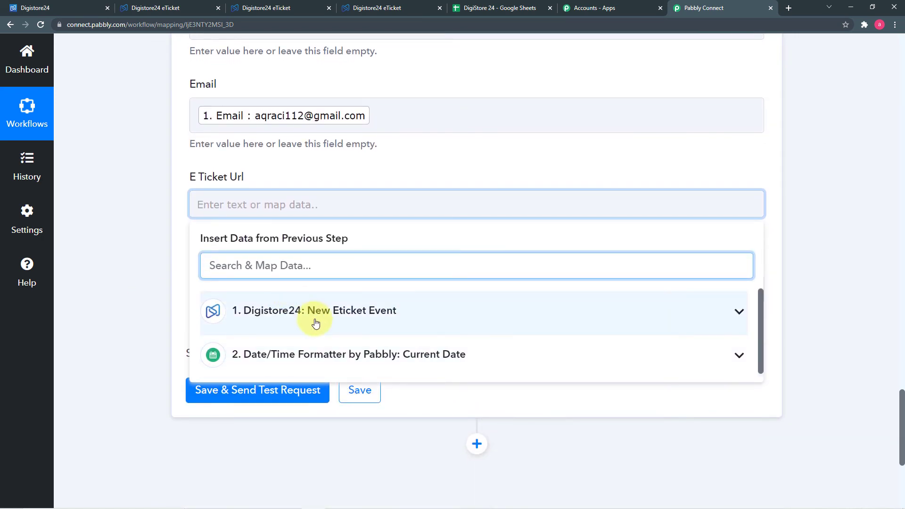
left_click(322, 320)
scroll(339, 411, "down", 9)
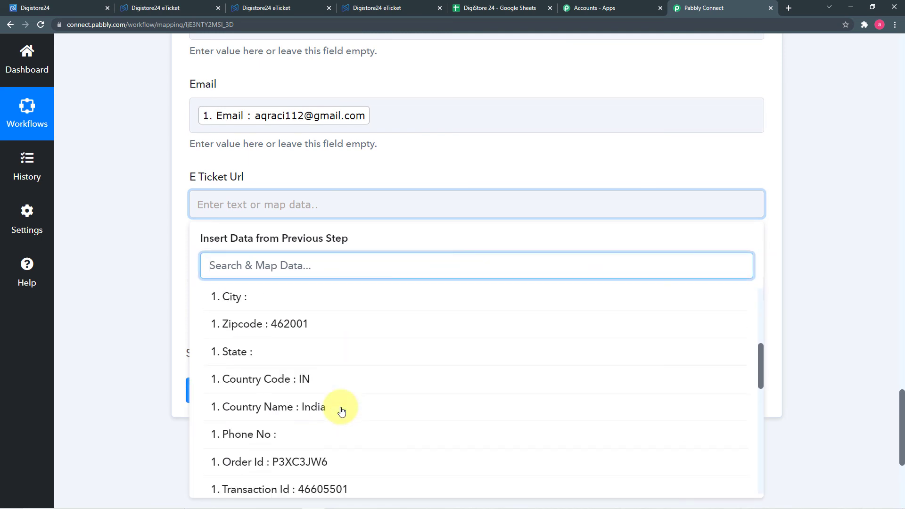
scroll(341, 412, "down", 4)
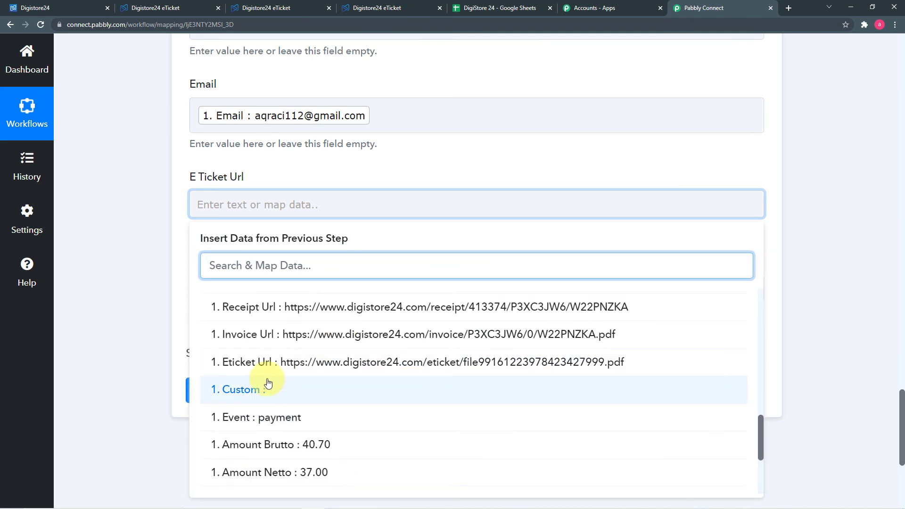
left_click(398, 362)
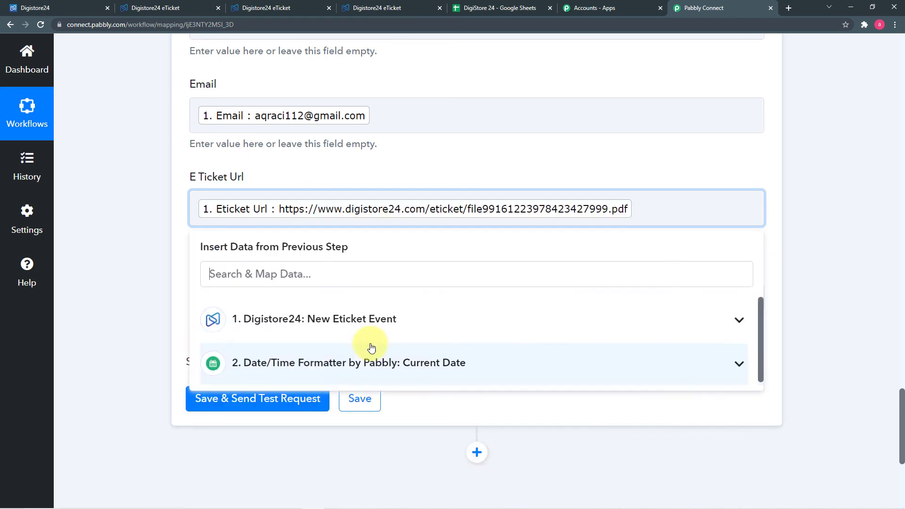
left_click(154, 271)
scroll(154, 271, "down", 2)
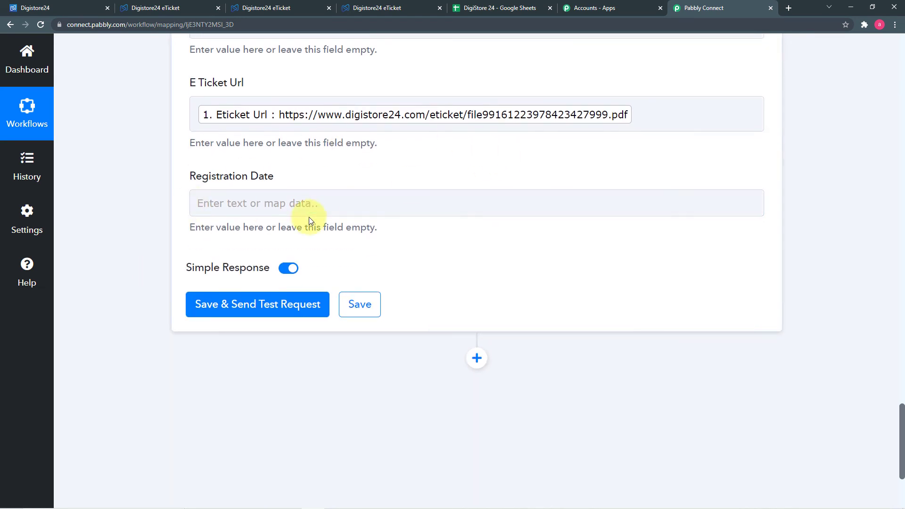
- Map the Current Date formatter's Datetime output into Registration Date
left_click(310, 200)
scroll(333, 203, "up", 7)
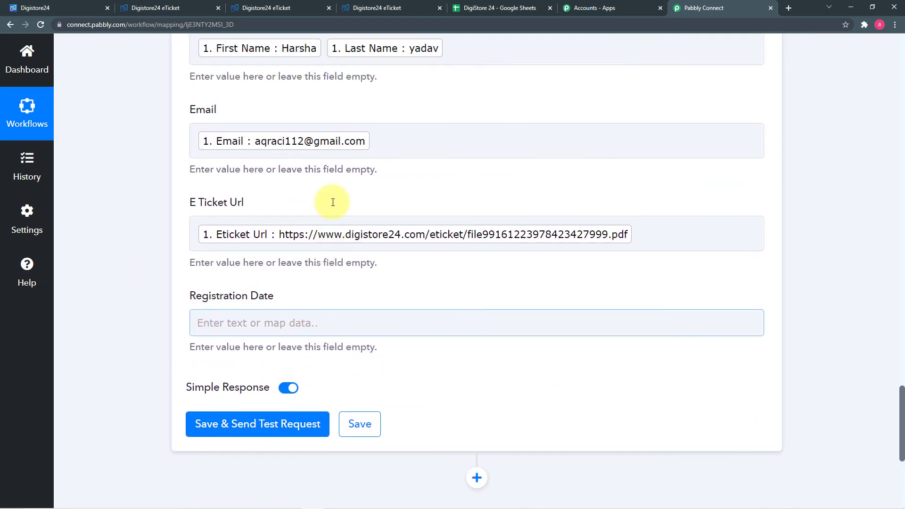
scroll(333, 219, "down", 6)
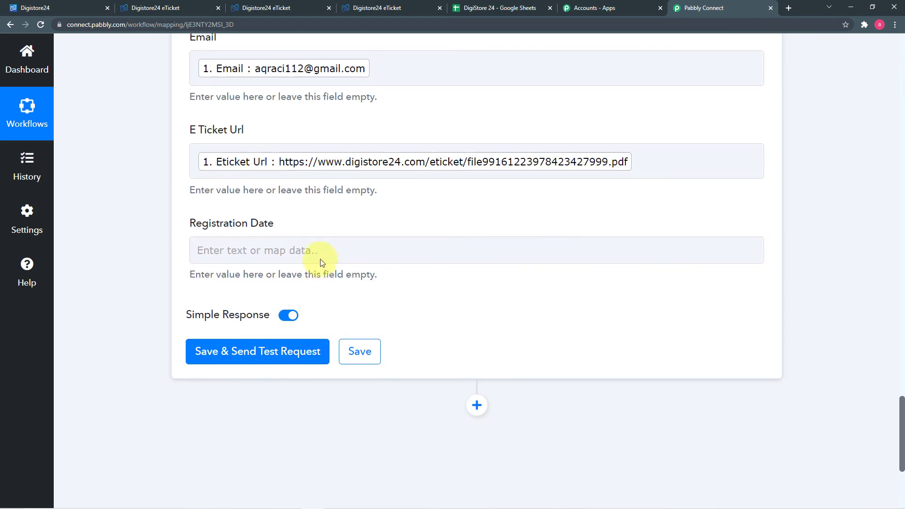
left_click(317, 250)
scroll(318, 306, "down", 1)
left_click(320, 324)
scroll(339, 414, "down", 10)
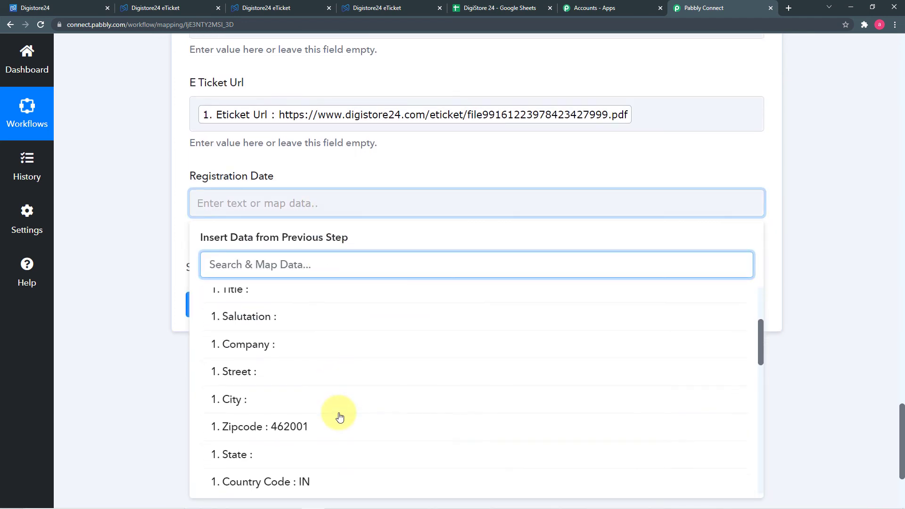
scroll(339, 414, "down", 6)
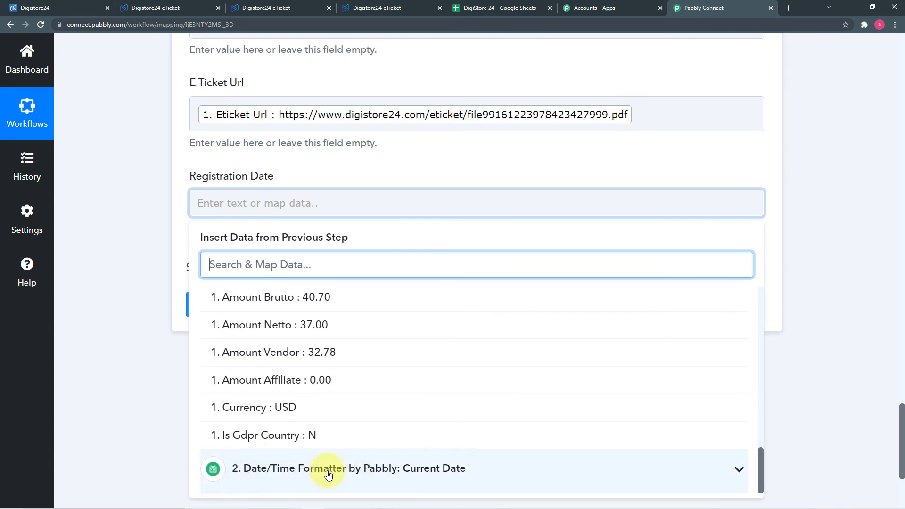
left_click(421, 470)
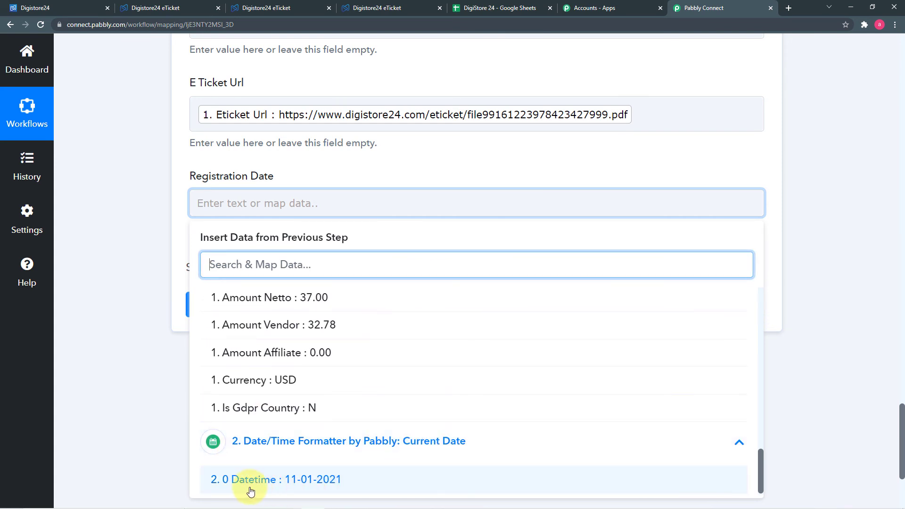
left_click(334, 480)
left_click(113, 375)
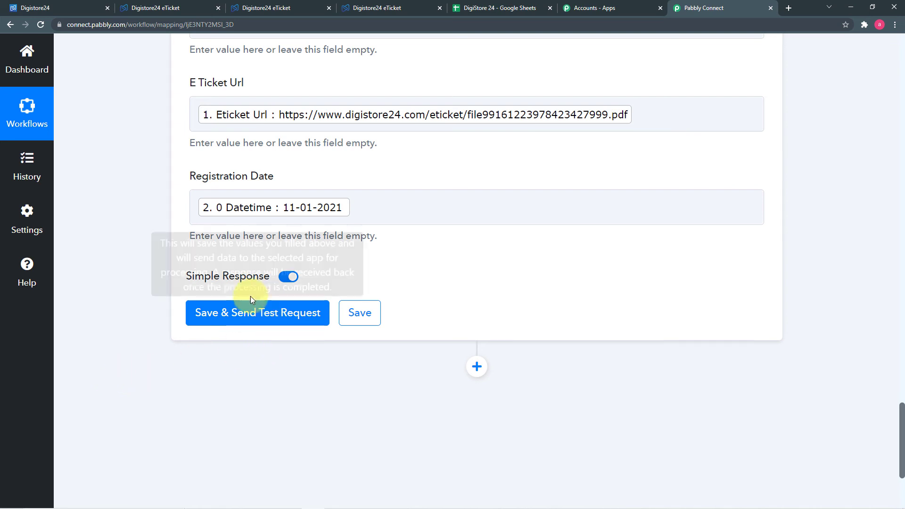
scroll(504, 338, "up", 8)
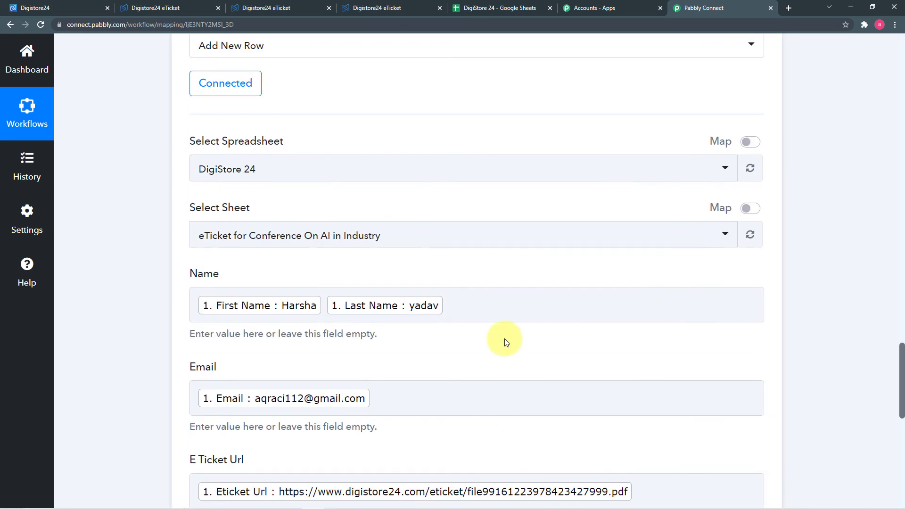
scroll(507, 340, "up", 1)
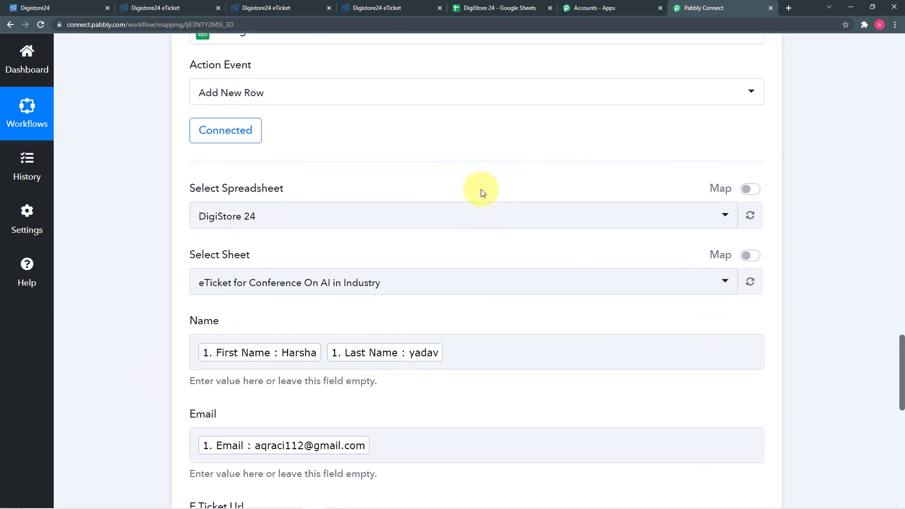
left_click(490, 9)
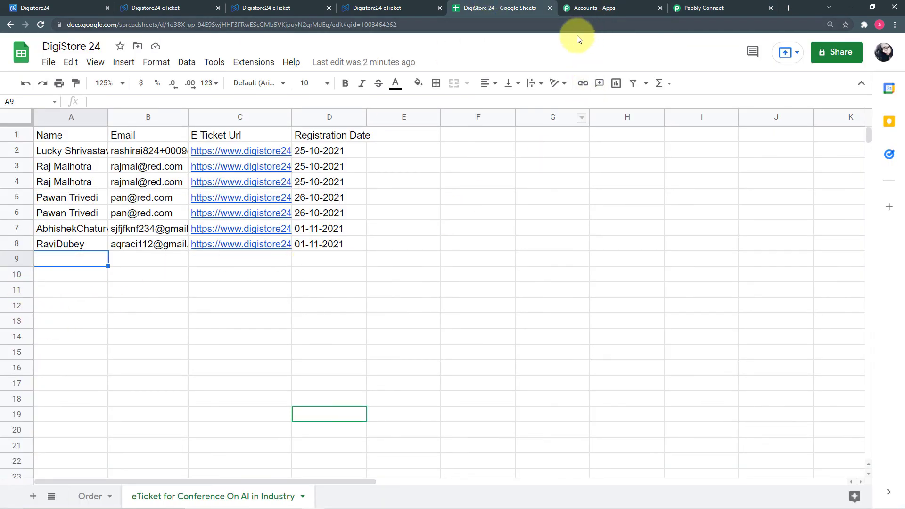
left_click(686, 8)
- Save and test the Add New Row step, writing a row to A9:D9, then view the spreadsheet
scroll(208, 309, "down", 8)
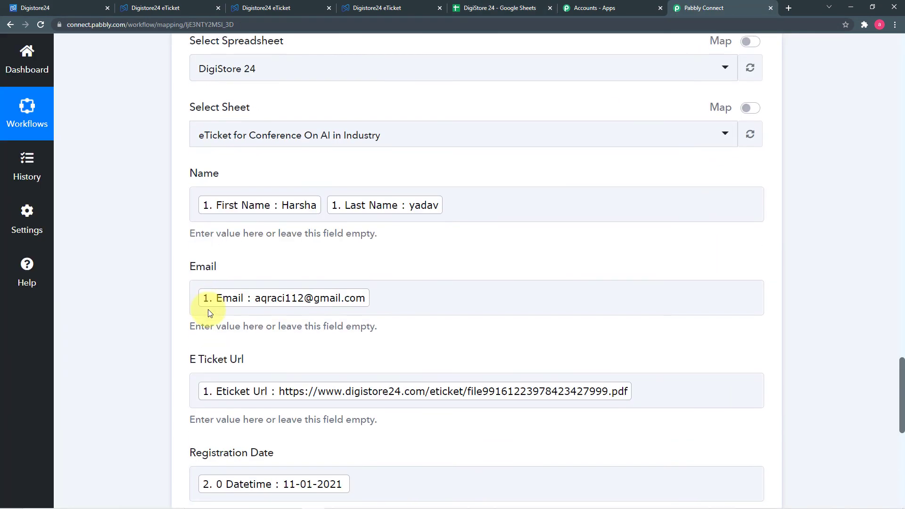
scroll(207, 311, "down", 1)
left_click(210, 319)
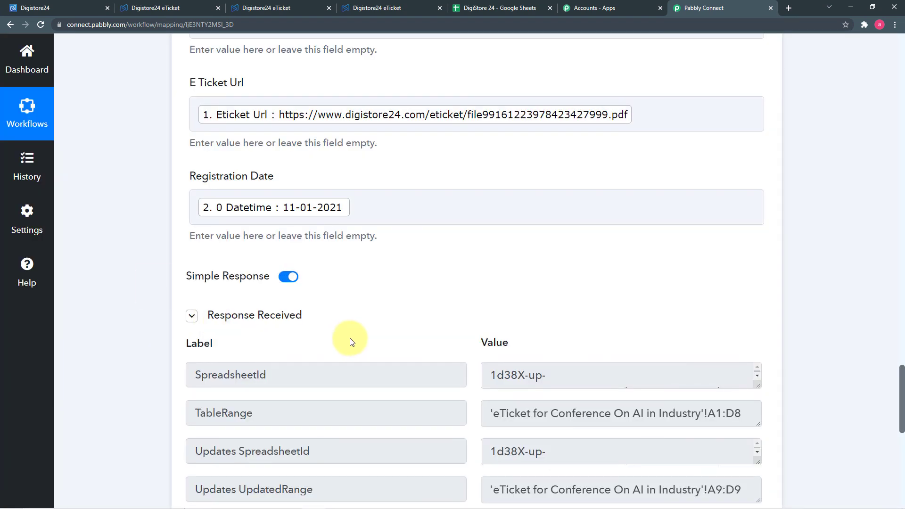
scroll(351, 341, "down", 5)
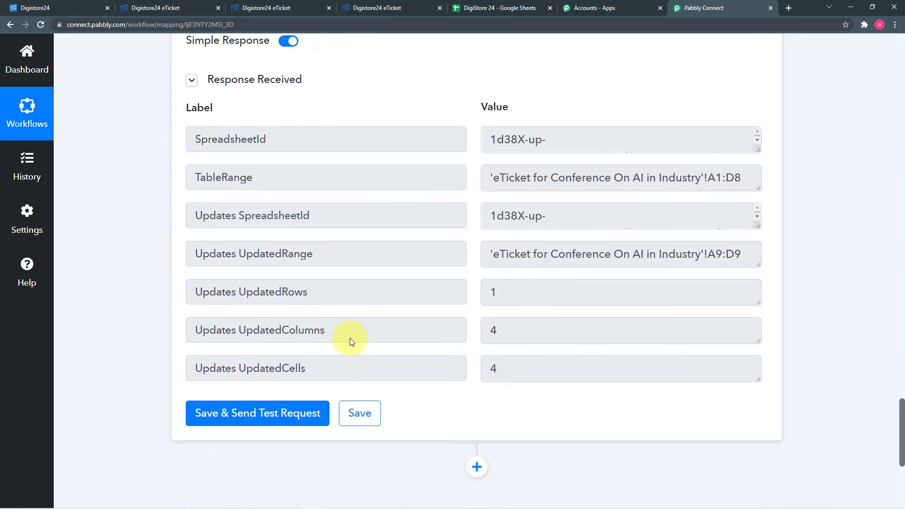
left_click(513, 9)
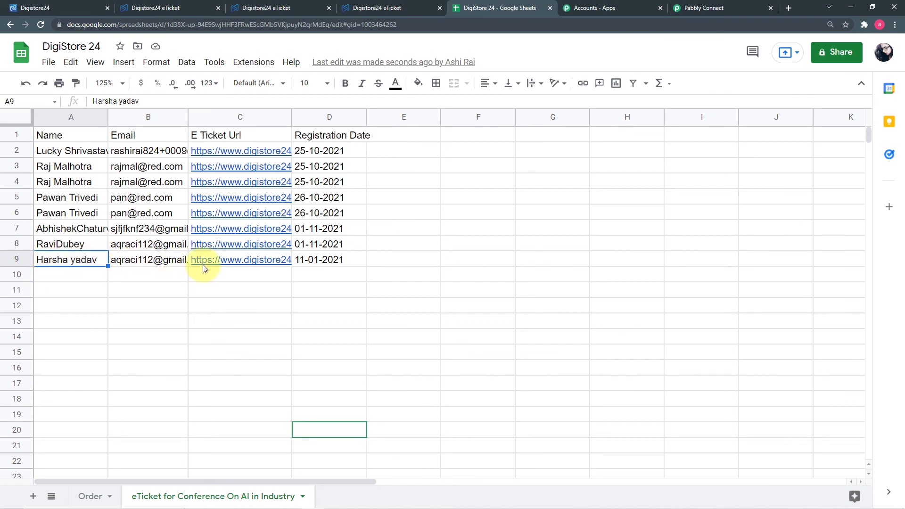
- Return to the Pabbly Connect workflow after checking row 9 dated 11-01-2021
left_click(710, 6)
- Review the workflow's steps and confirm the test entry landed in row 9 of the eTicket sheet
scroll(339, 222, "up", 8)
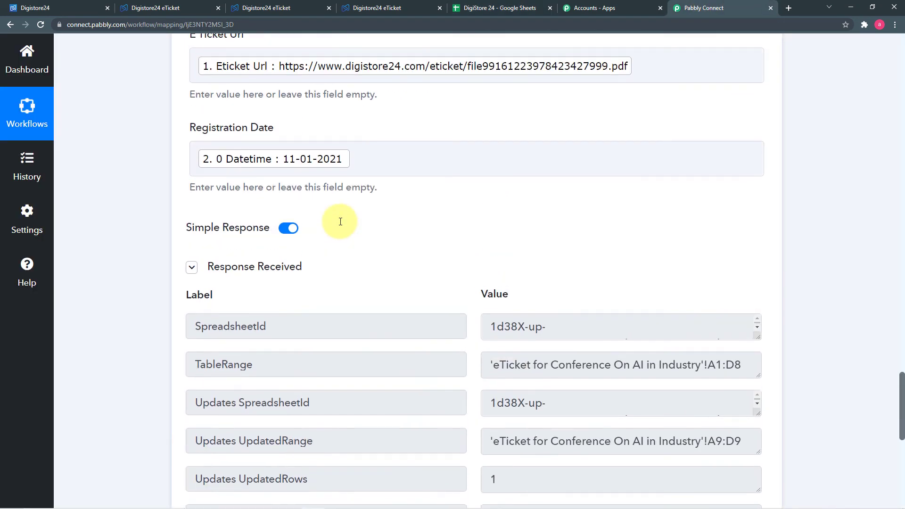
scroll(254, 226, "up", 3)
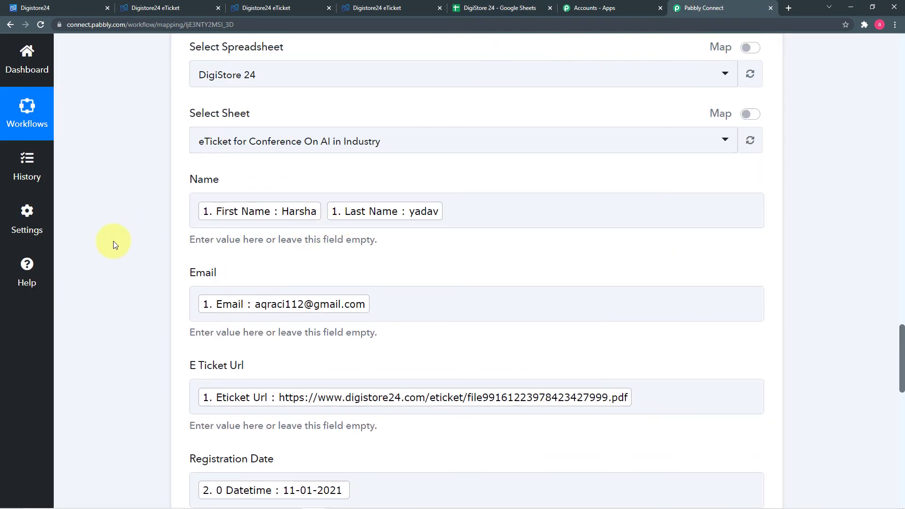
scroll(113, 244, "down", 8)
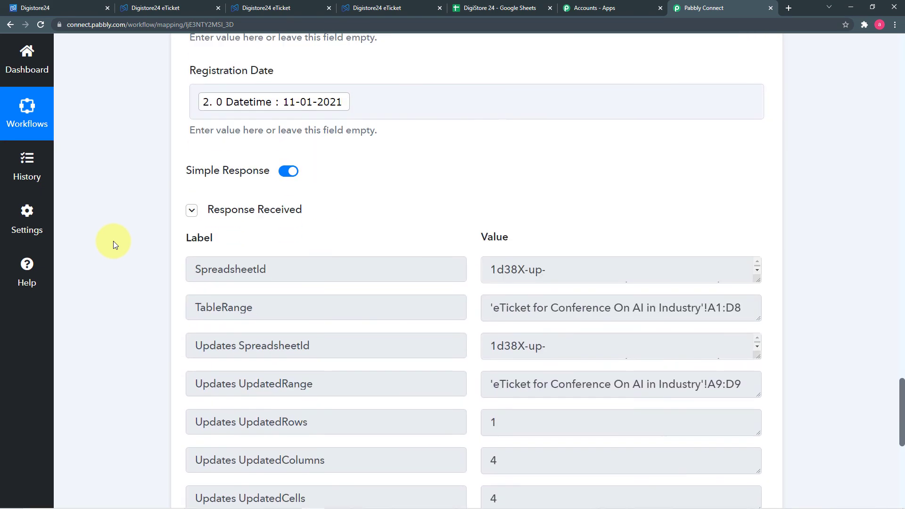
scroll(113, 242, "down", 4)
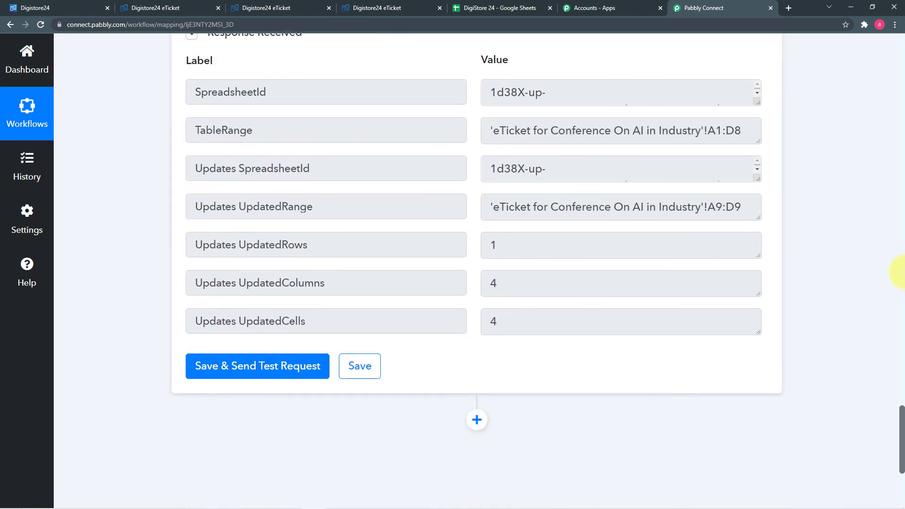
scroll(873, 272, "up", 20)
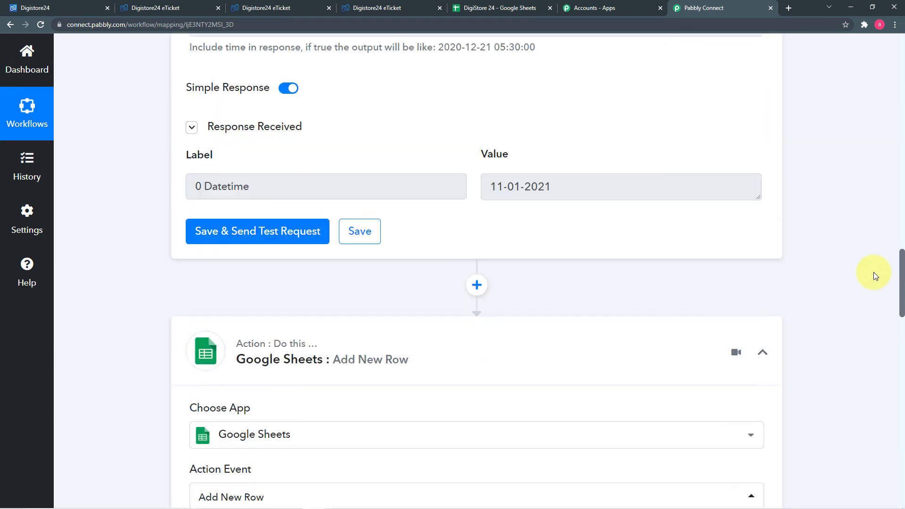
scroll(872, 272, "up", 20)
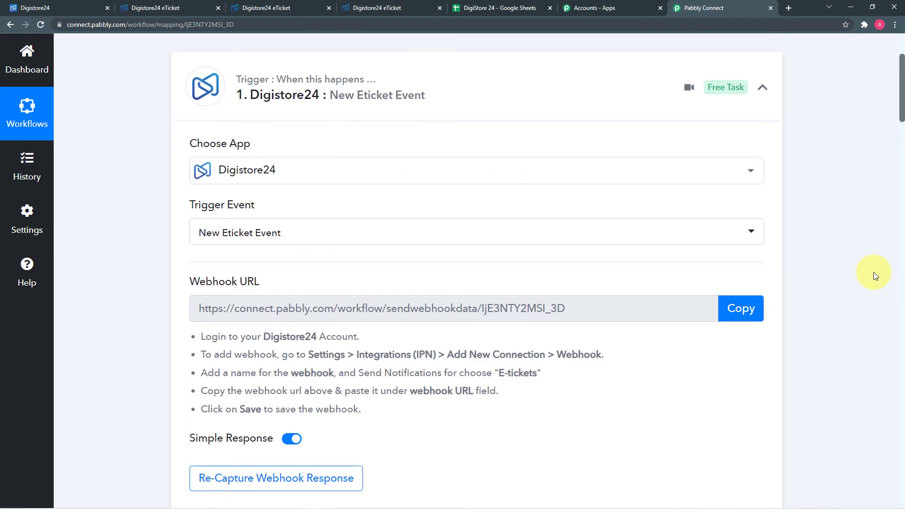
scroll(872, 273, "up", 3)
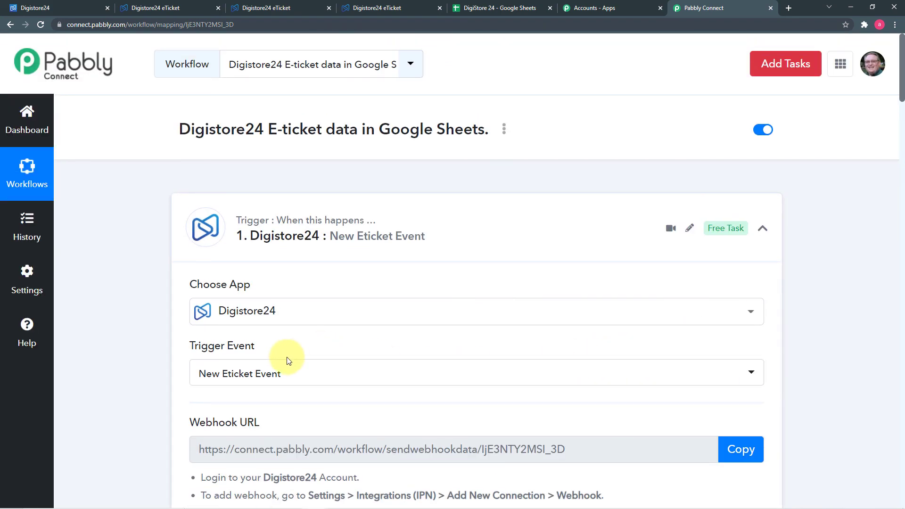
scroll(165, 333, "down", 3)
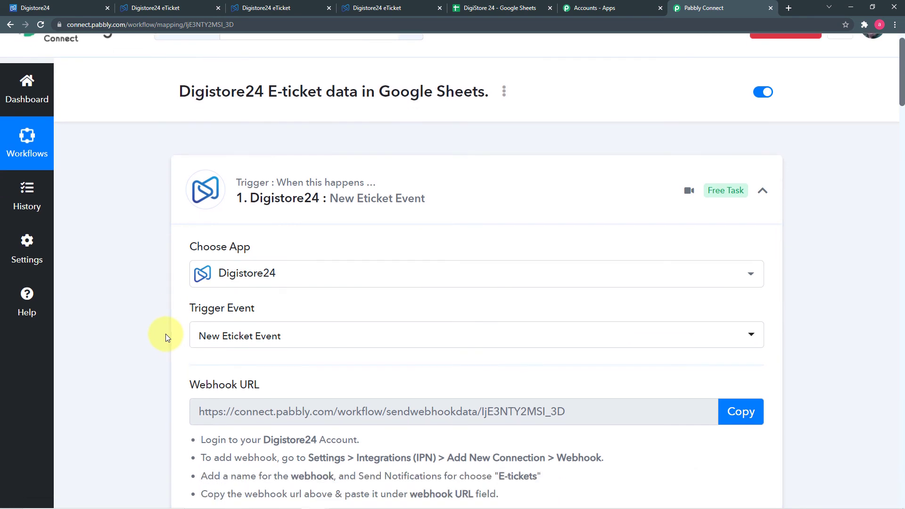
scroll(140, 311, "down", 2)
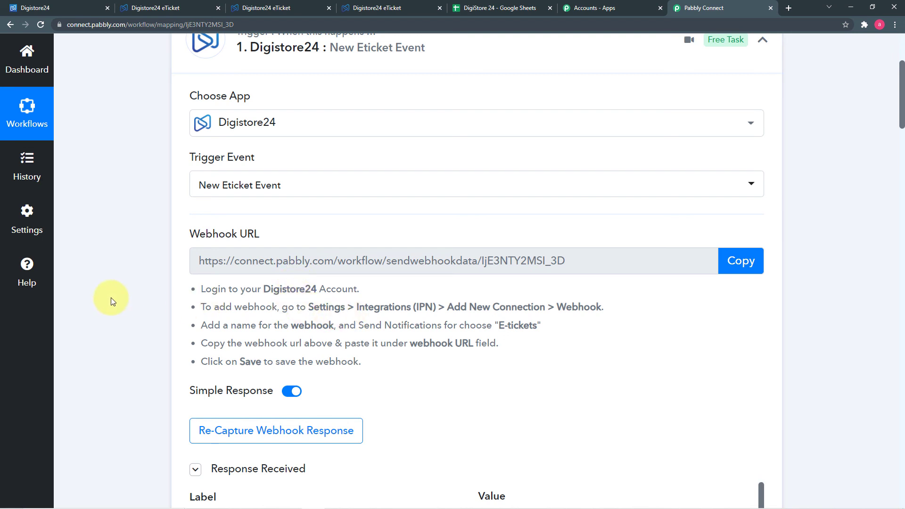
scroll(111, 297, "down", 8)
scroll(111, 297, "down", 3)
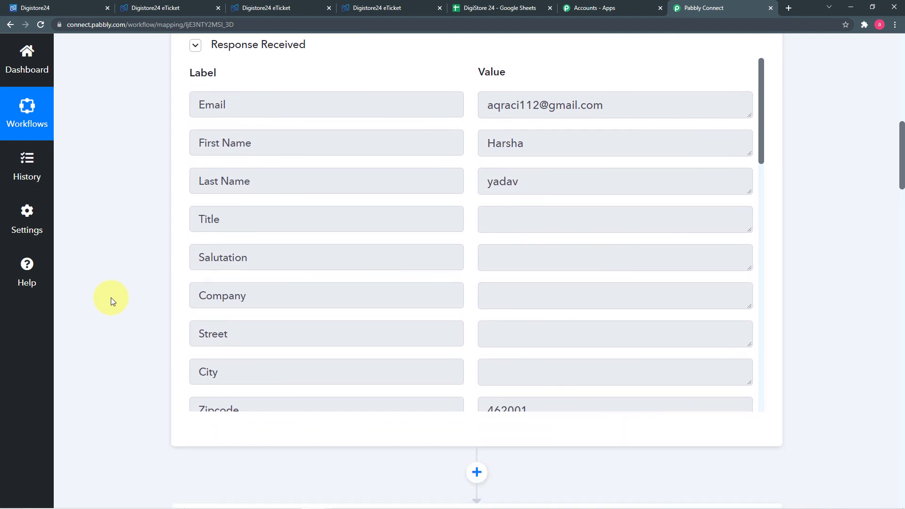
scroll(358, 310, "up", 7)
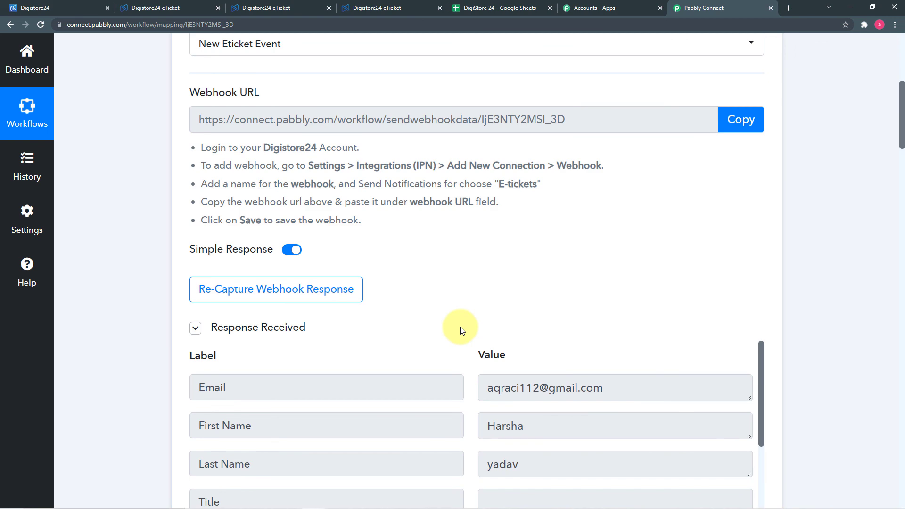
scroll(459, 330, "down", 8)
scroll(133, 343, "down", 9)
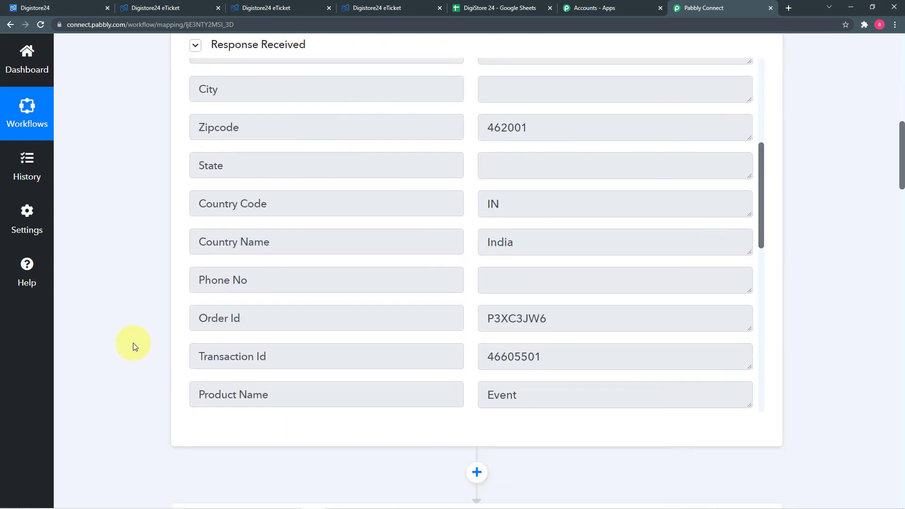
scroll(133, 343, "down", 4)
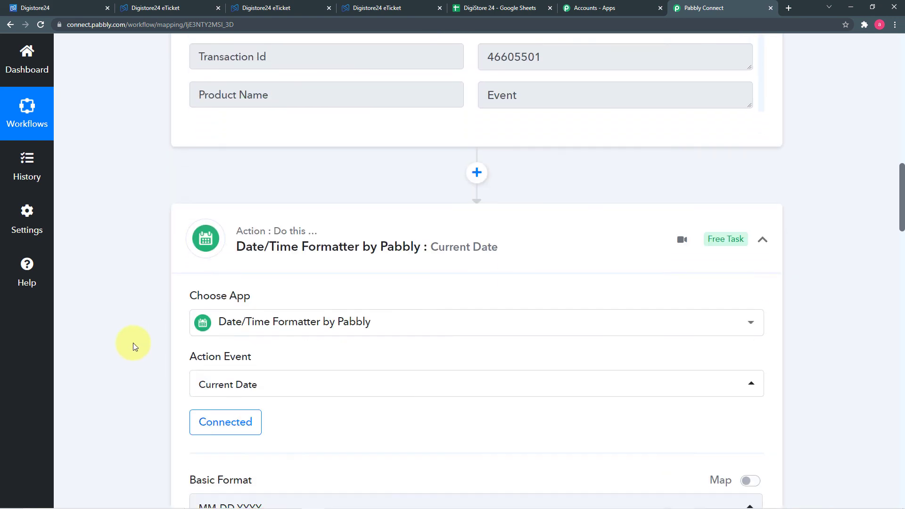
scroll(176, 346, "up", 9)
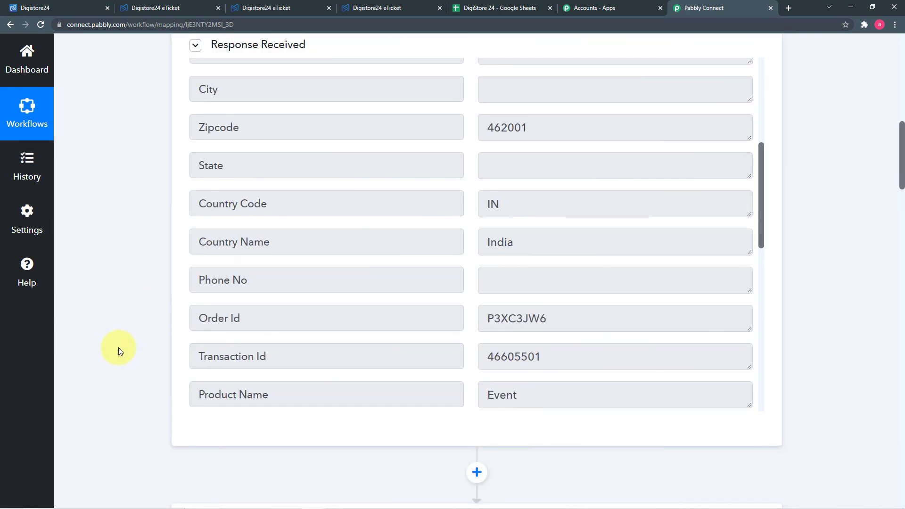
scroll(106, 350, "down", 7)
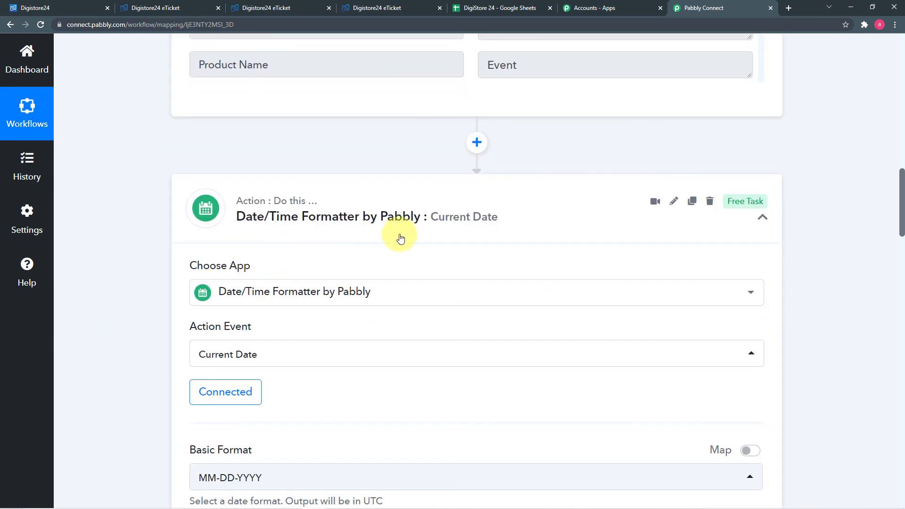
scroll(189, 349, "down", 3)
scroll(167, 356, "down", 11)
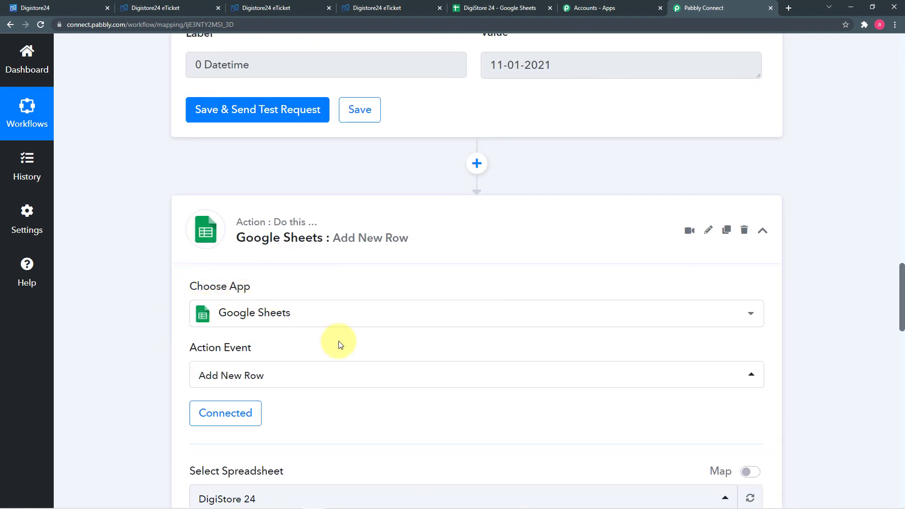
scroll(174, 348, "down", 1)
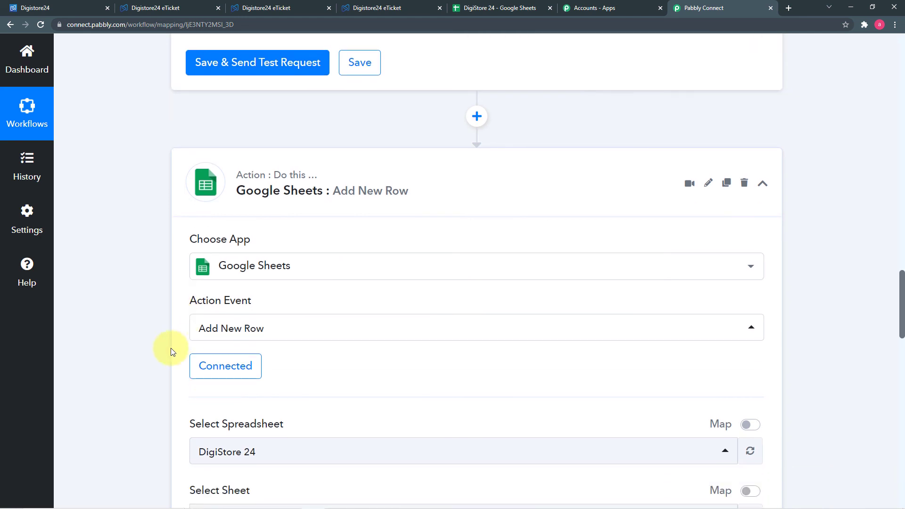
scroll(340, 395, "down", 3)
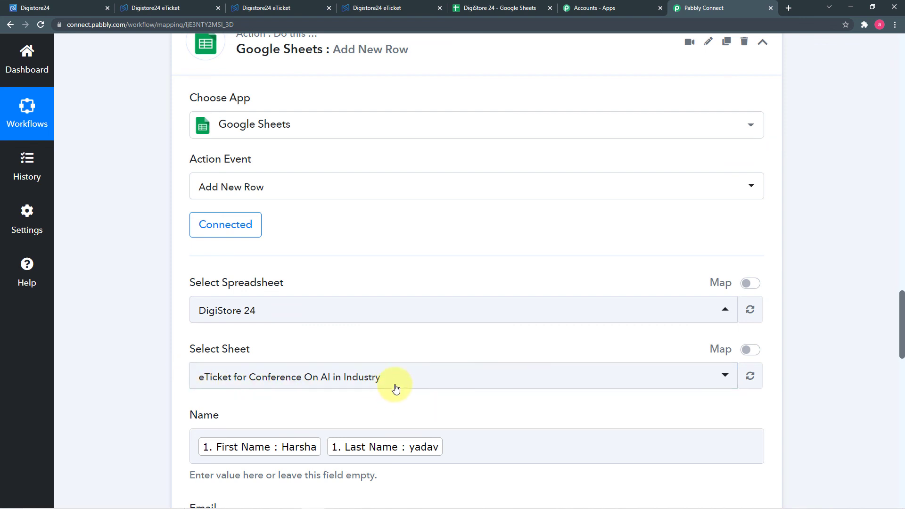
scroll(133, 392, "down", 3)
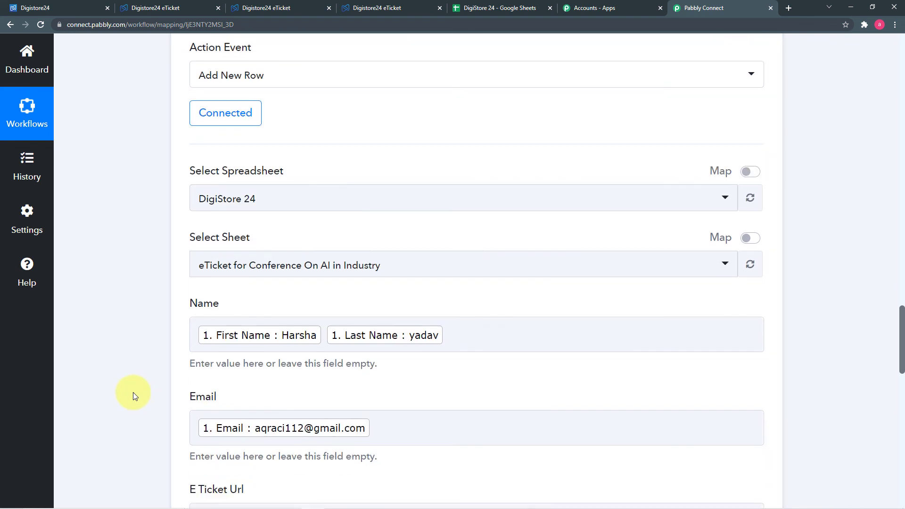
scroll(133, 392, "down", 5)
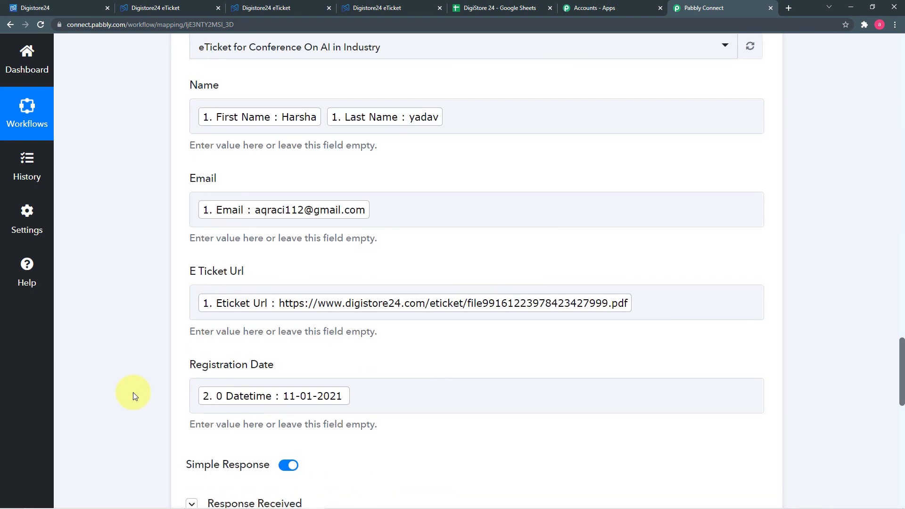
scroll(166, 363, "down", 6)
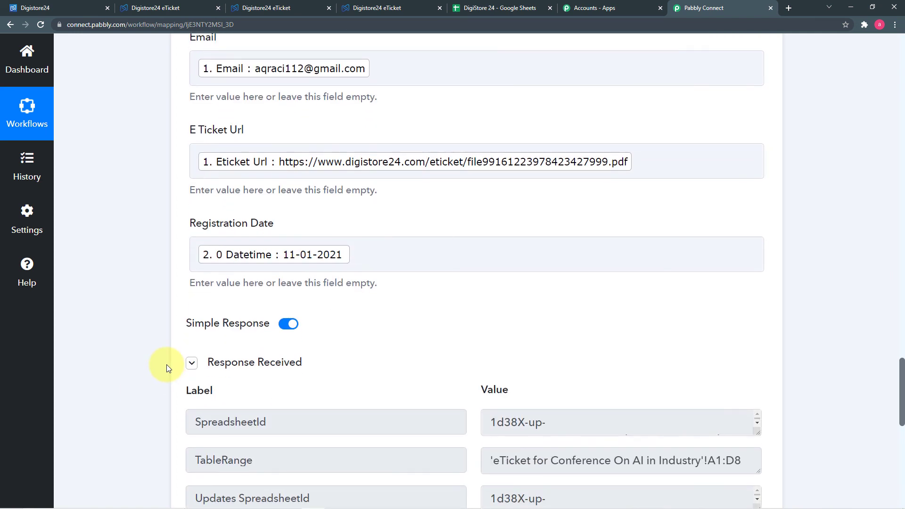
scroll(166, 368, "down", 3)
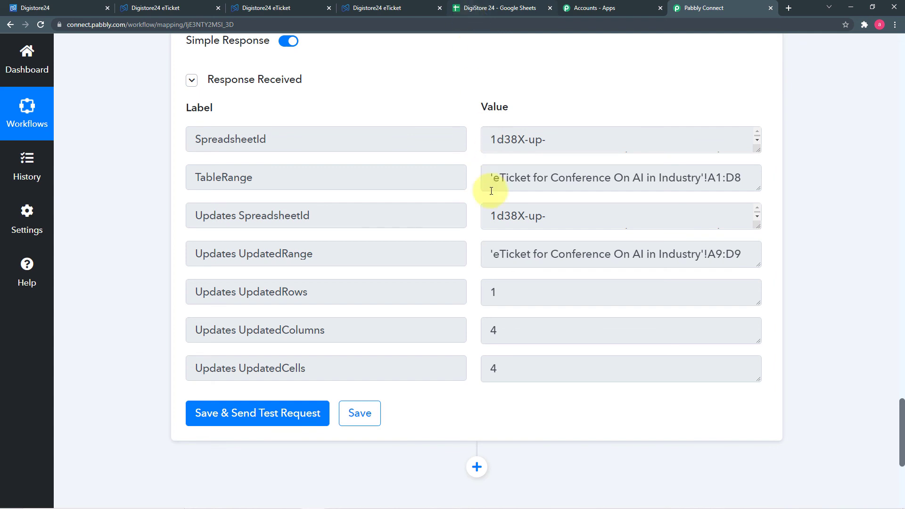
scroll(471, 212, "up", 6)
left_click(499, 9)
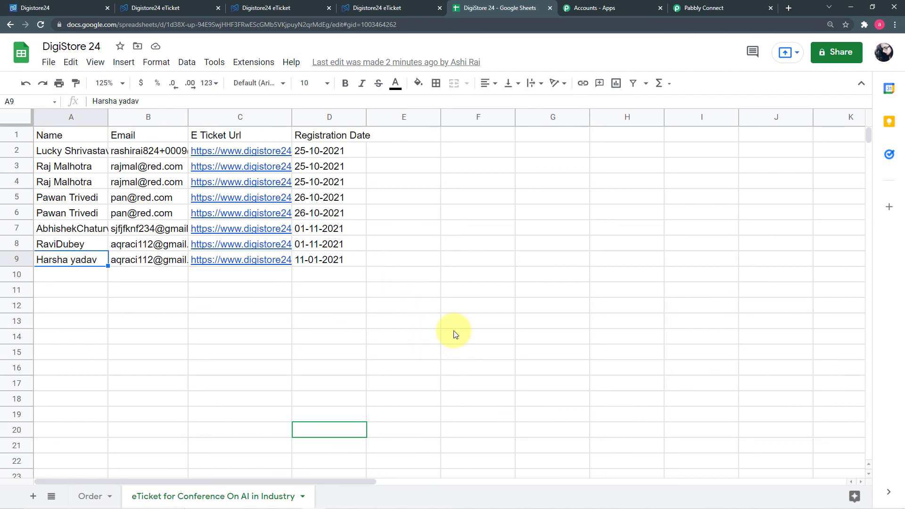
left_click(693, 10)
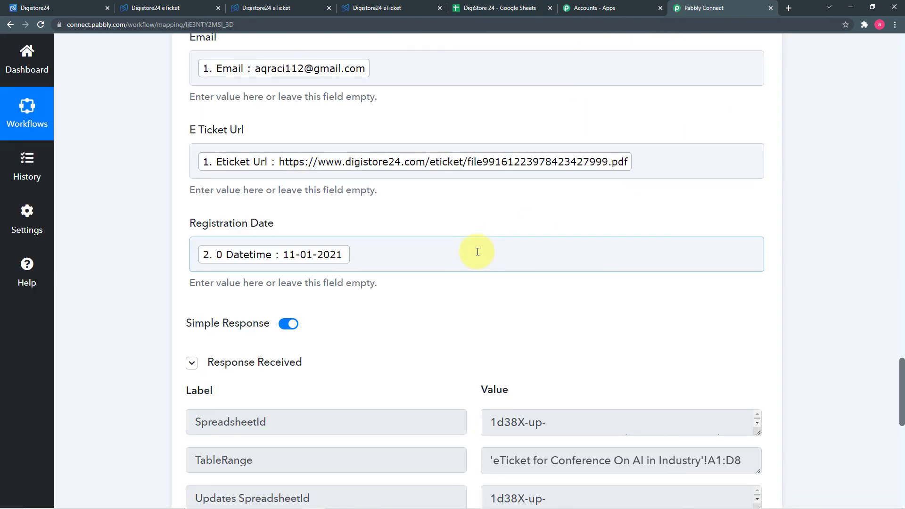
- Save the completed Google Sheets Add New Row step and scroll back to the workflow's top
scroll(476, 250, "down", 9)
left_click(358, 281)
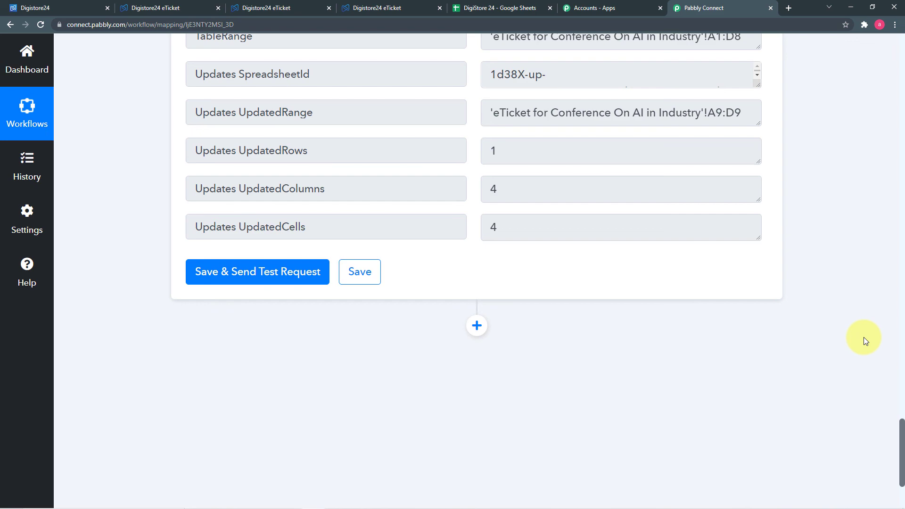
scroll(864, 338, "up", 5)
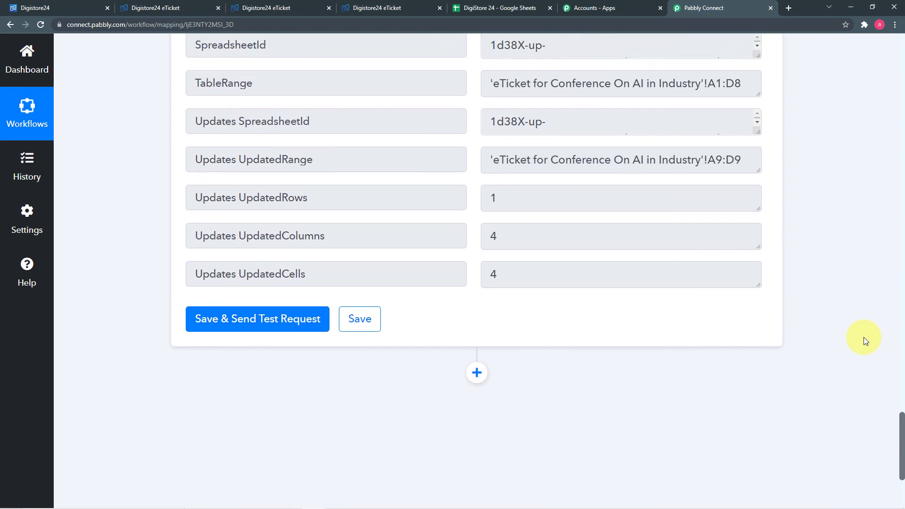
scroll(863, 338, "up", 20)
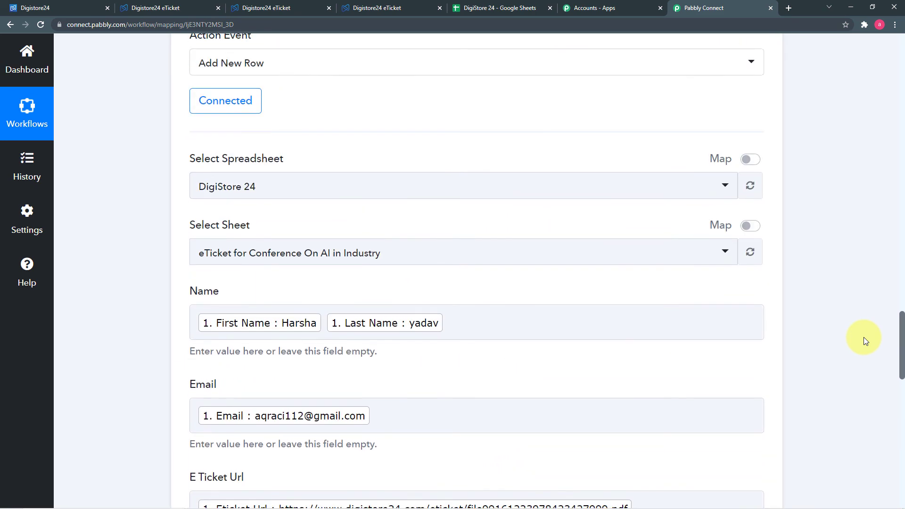
scroll(863, 338, "up", 13)
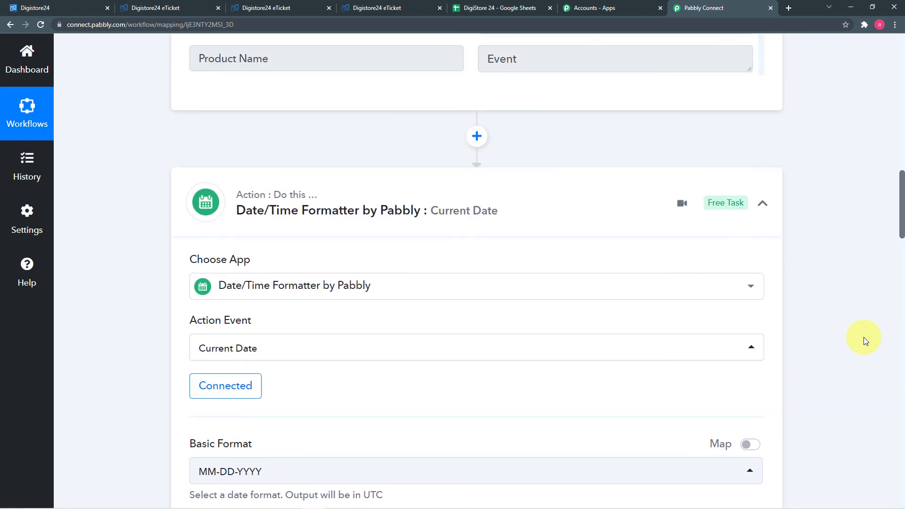
scroll(863, 337, "up", 13)
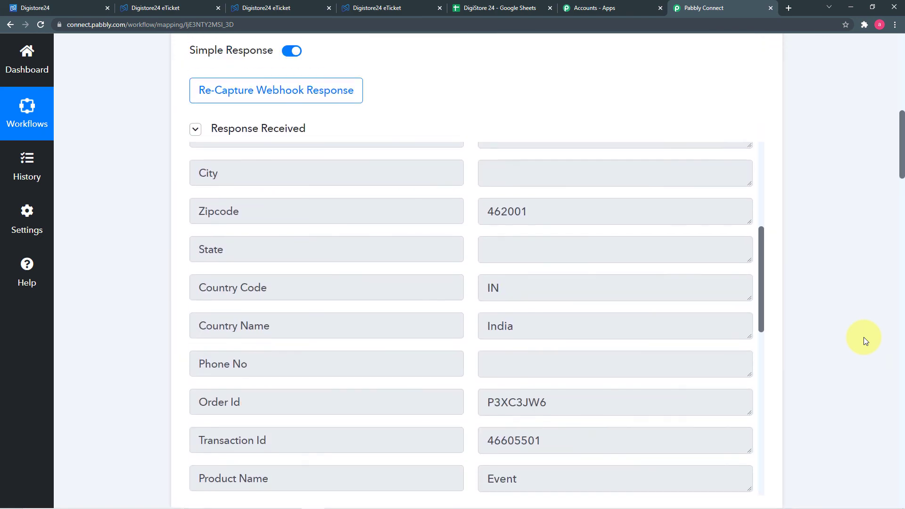
scroll(863, 337, "up", 3)
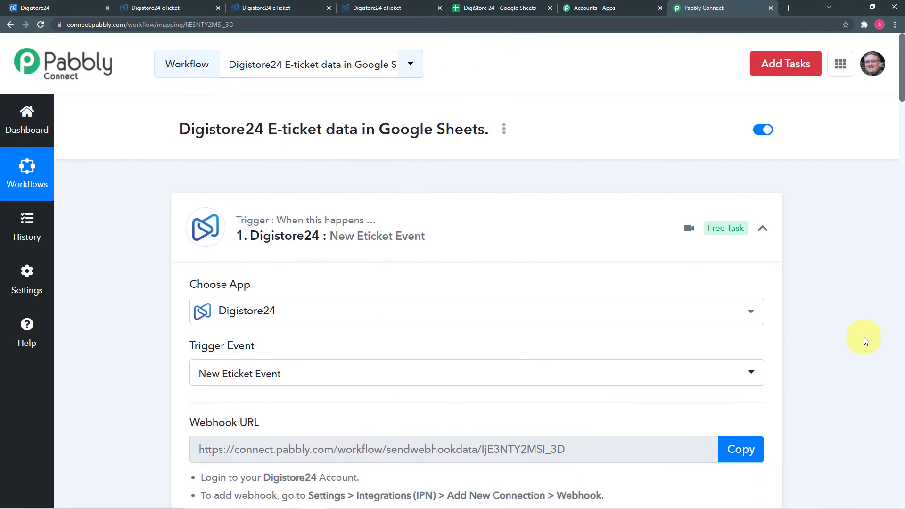